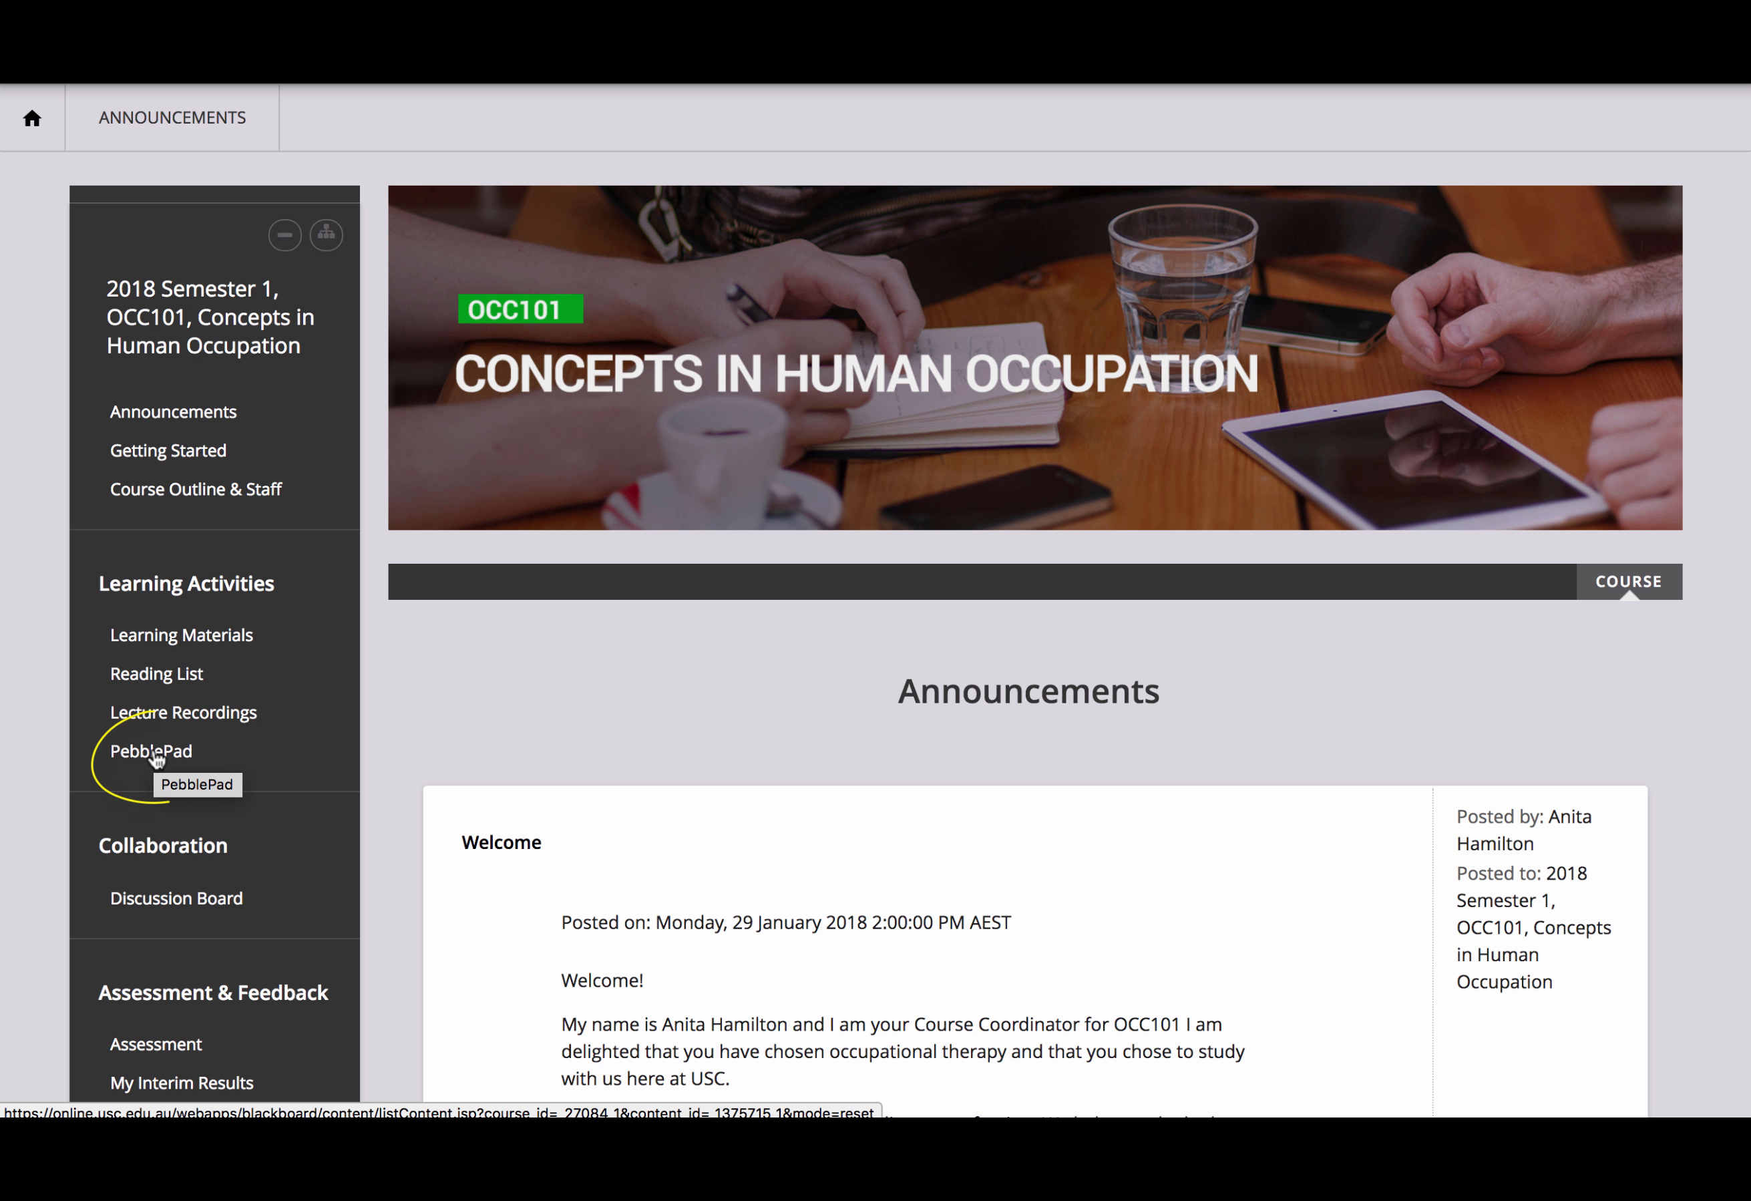
# Step: Open the OCC101 course's PebblePad page and look over its access link and About PebblePad information
pyautogui.click(152, 751)
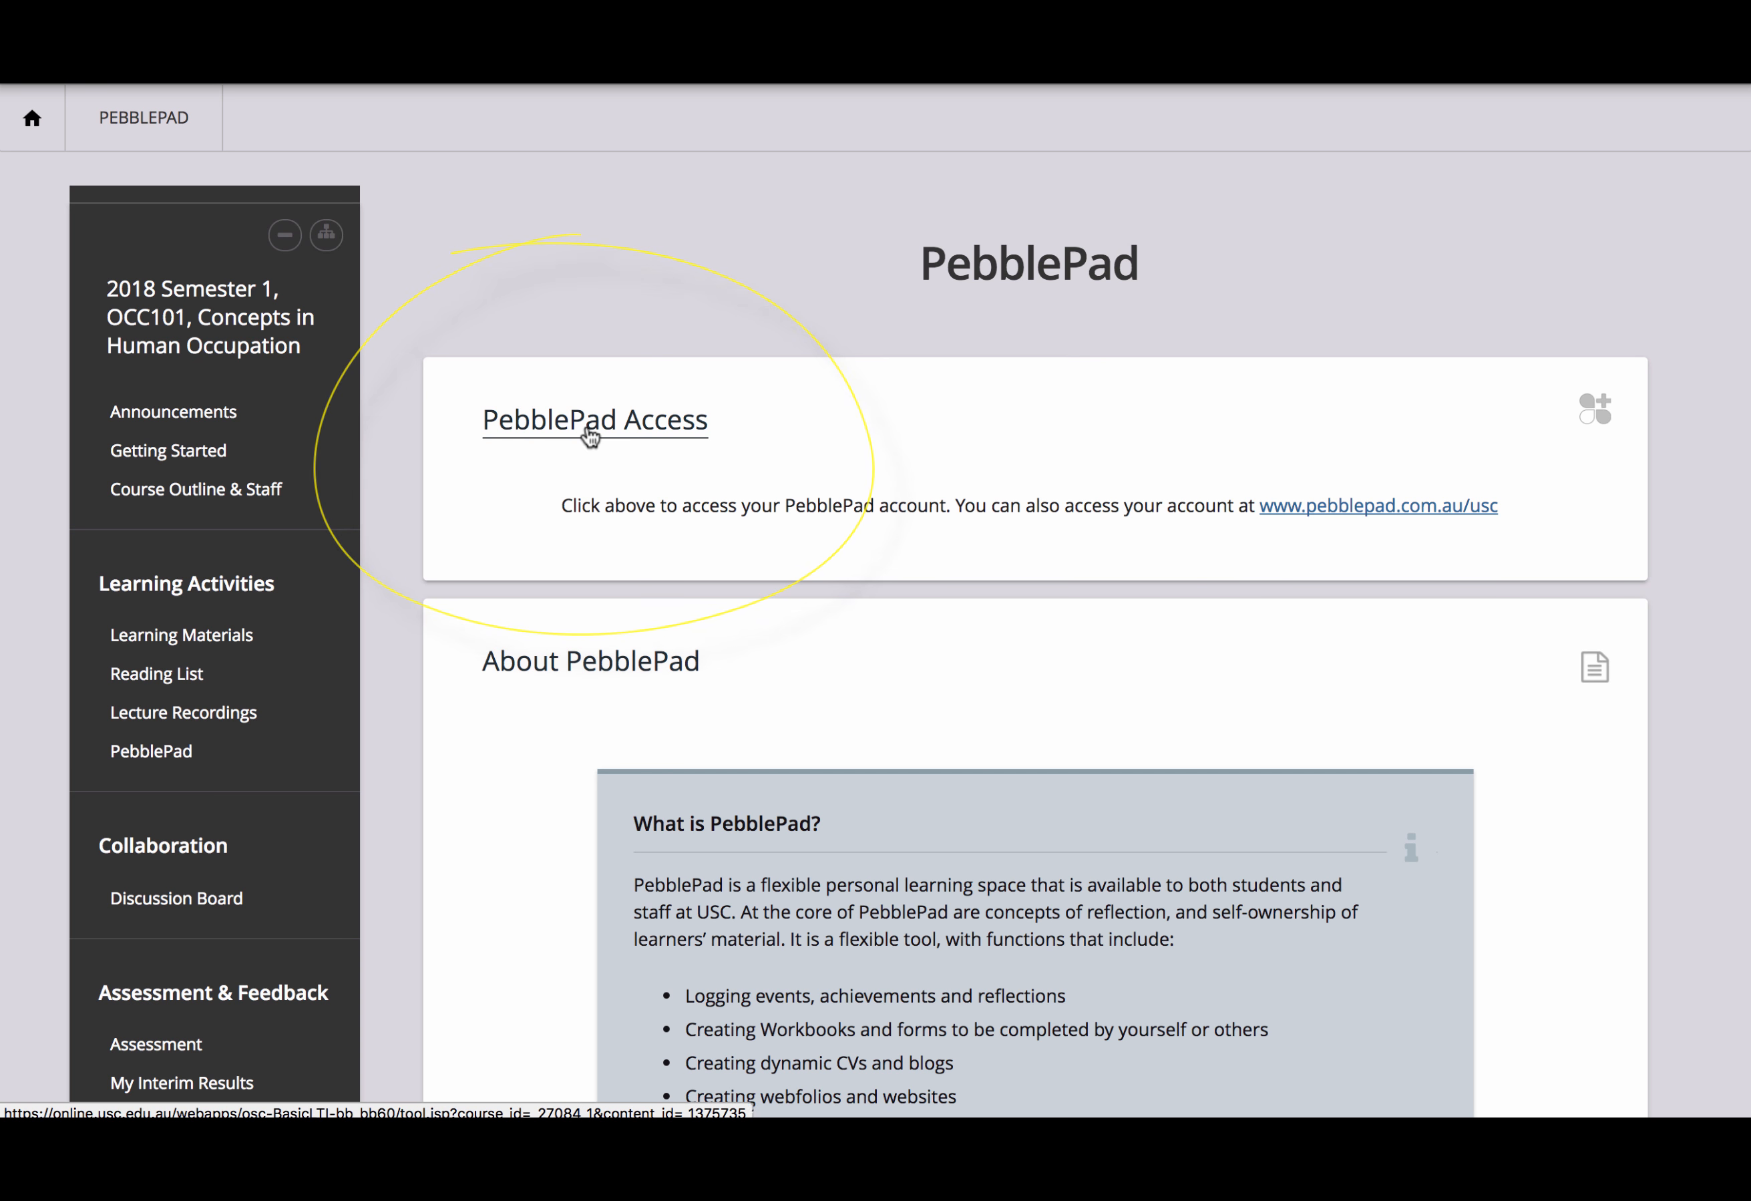
pyautogui.scroll(-4, 654, 618)
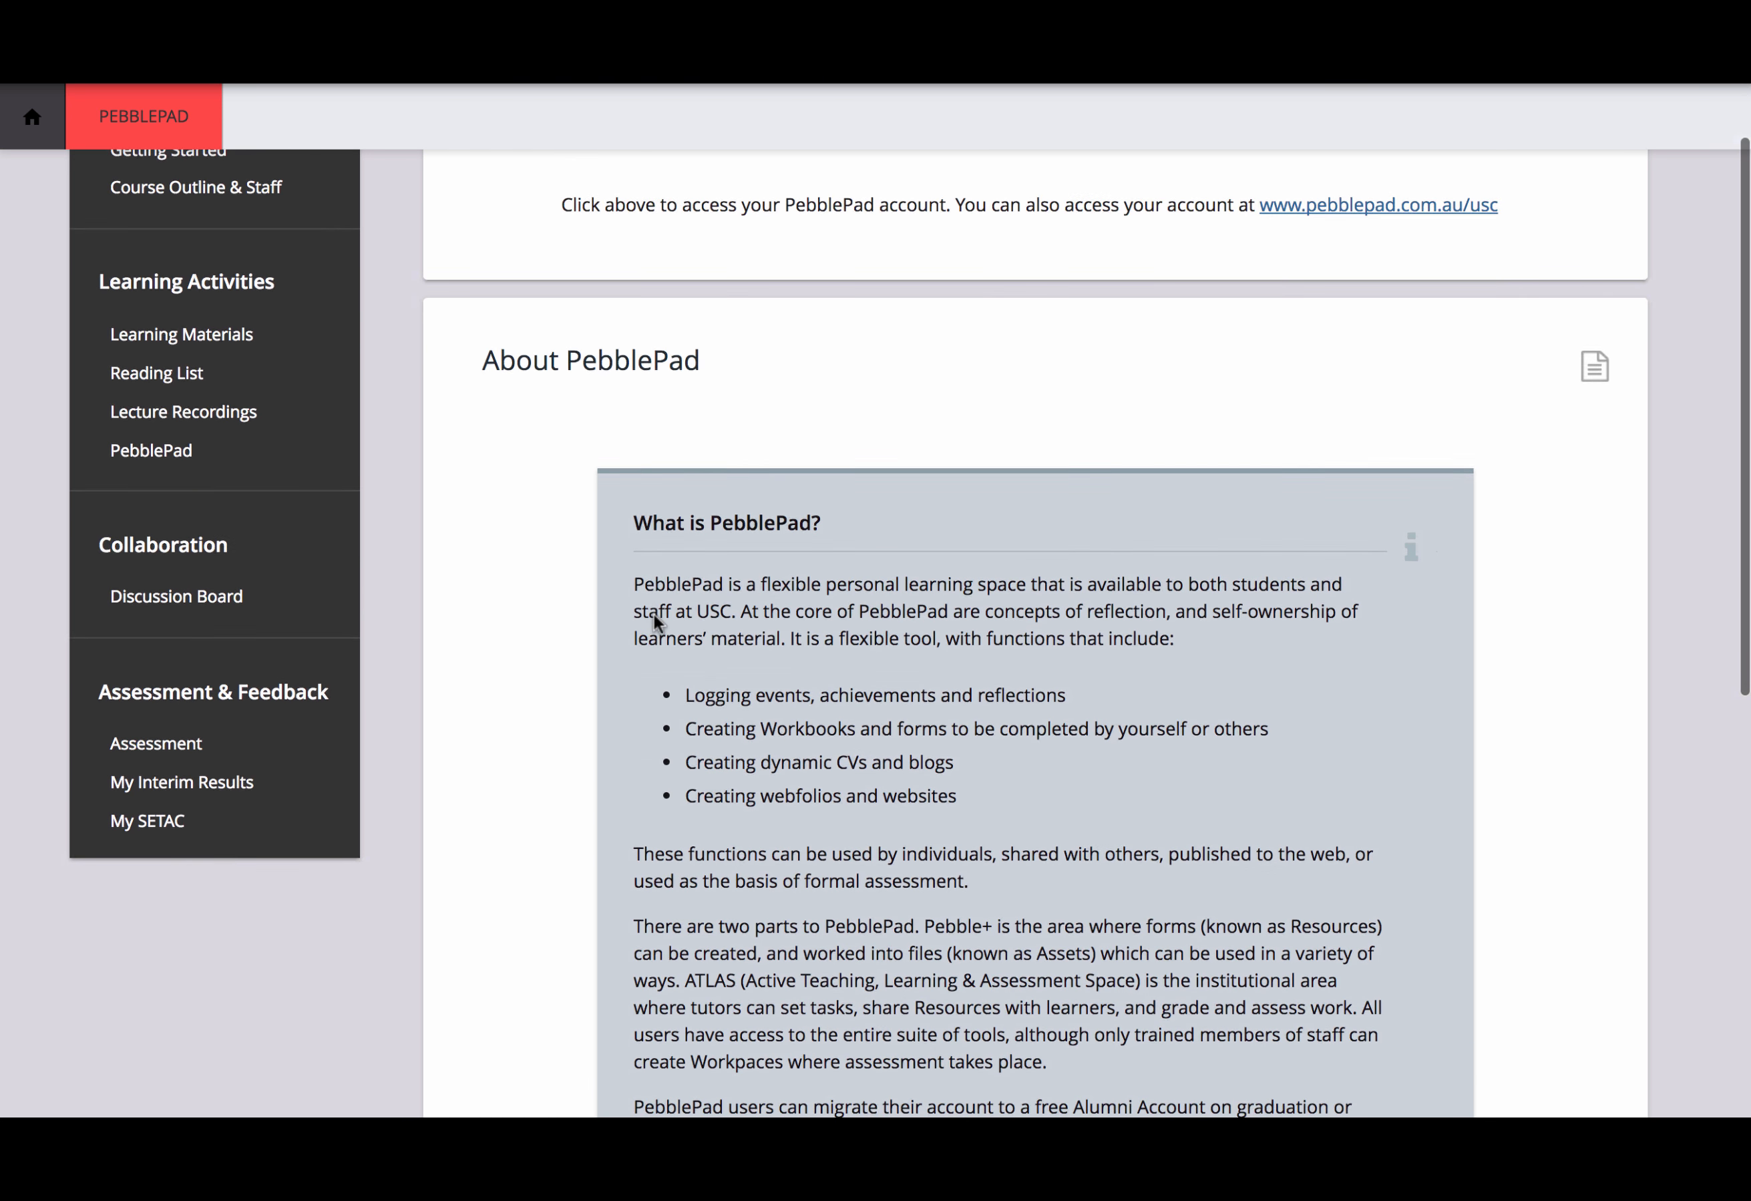
pyautogui.scroll(-8, 655, 620)
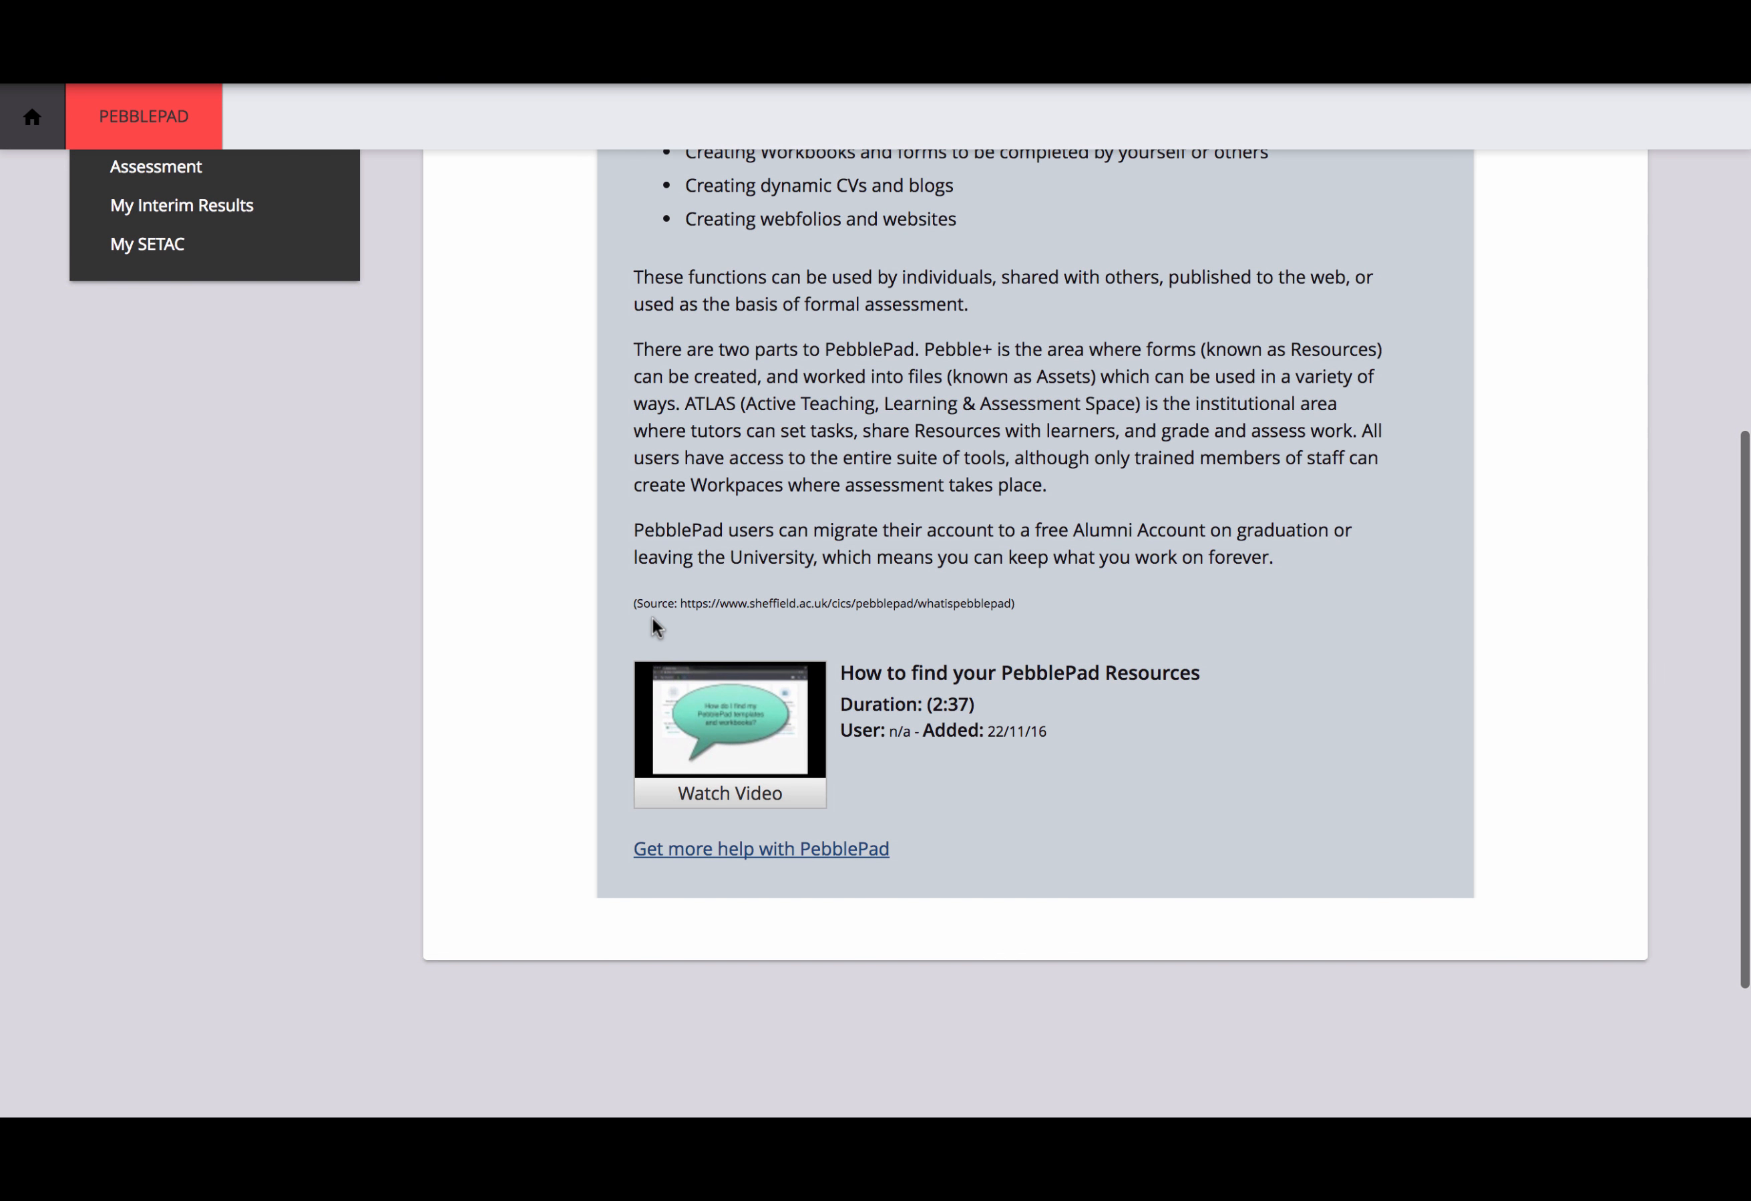
pyautogui.scroll(11, 654, 619)
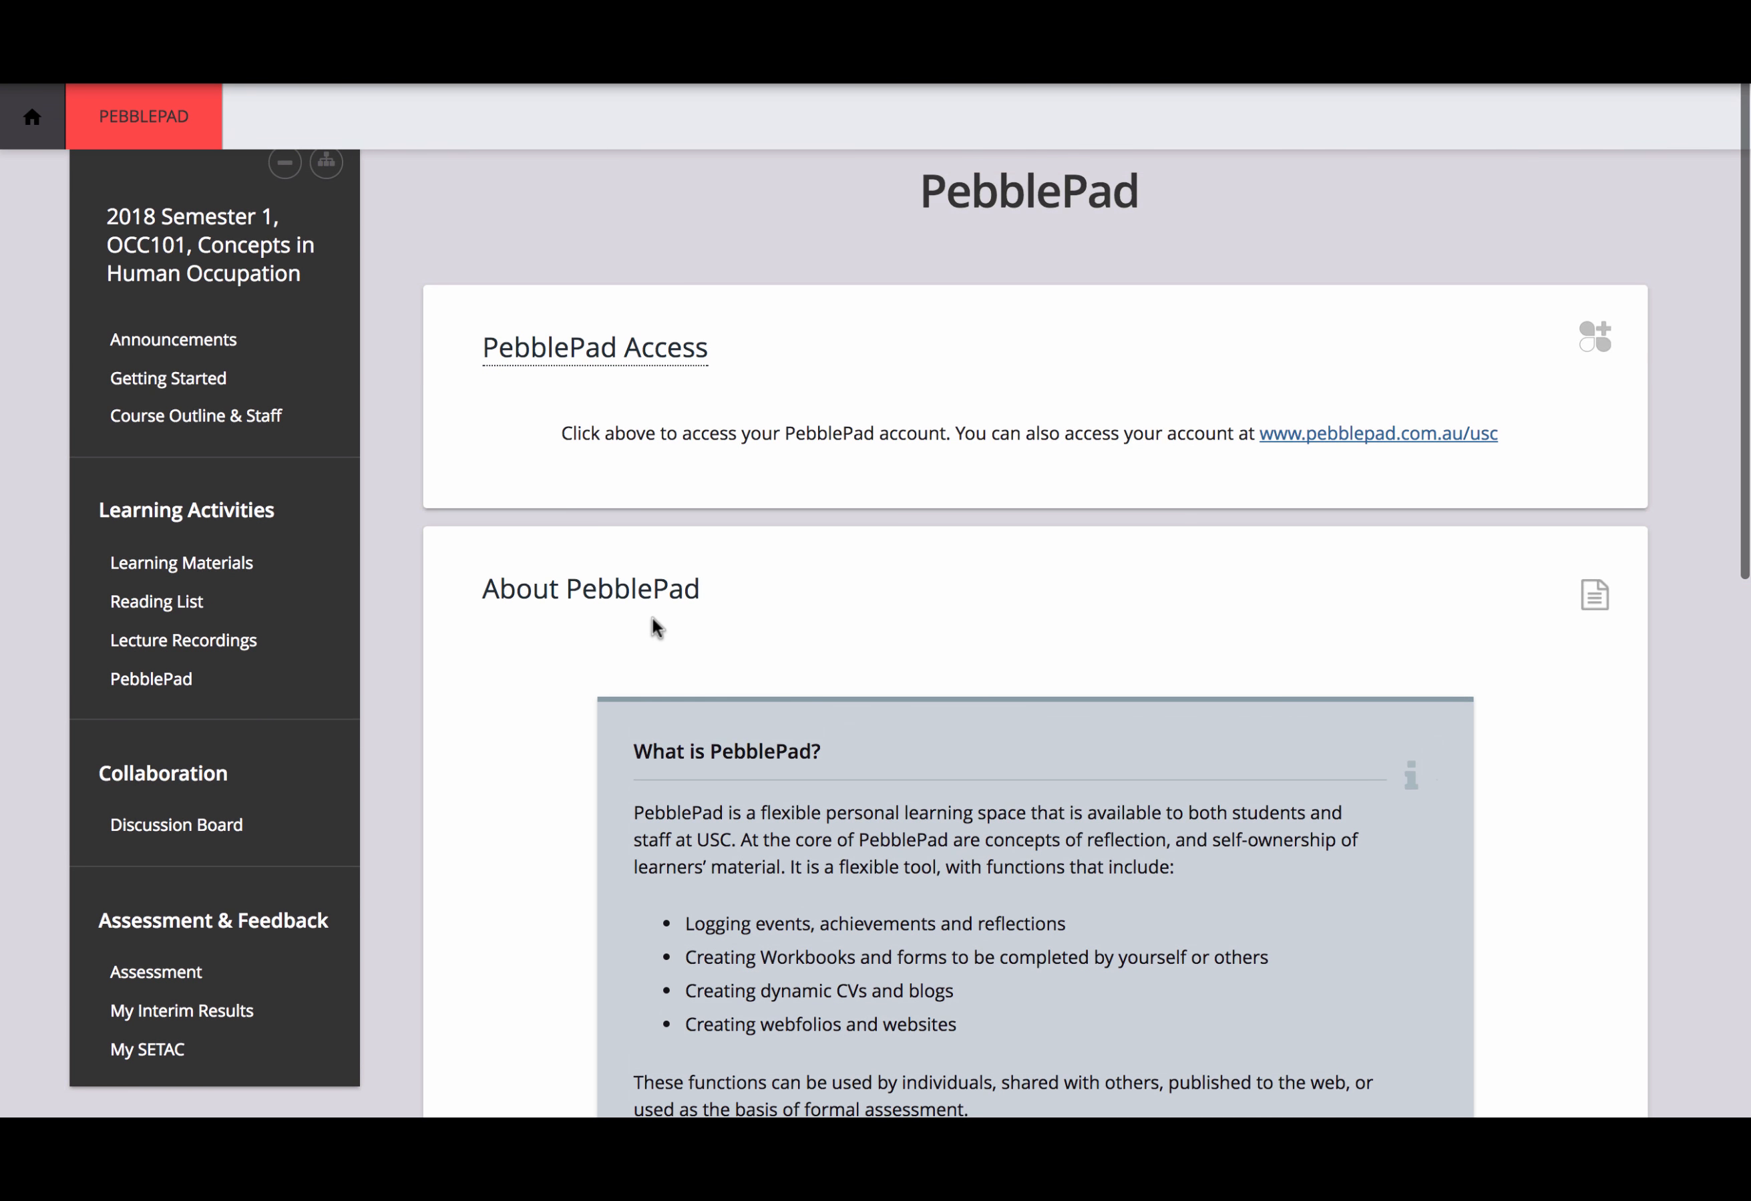
pyautogui.scroll(1, 654, 619)
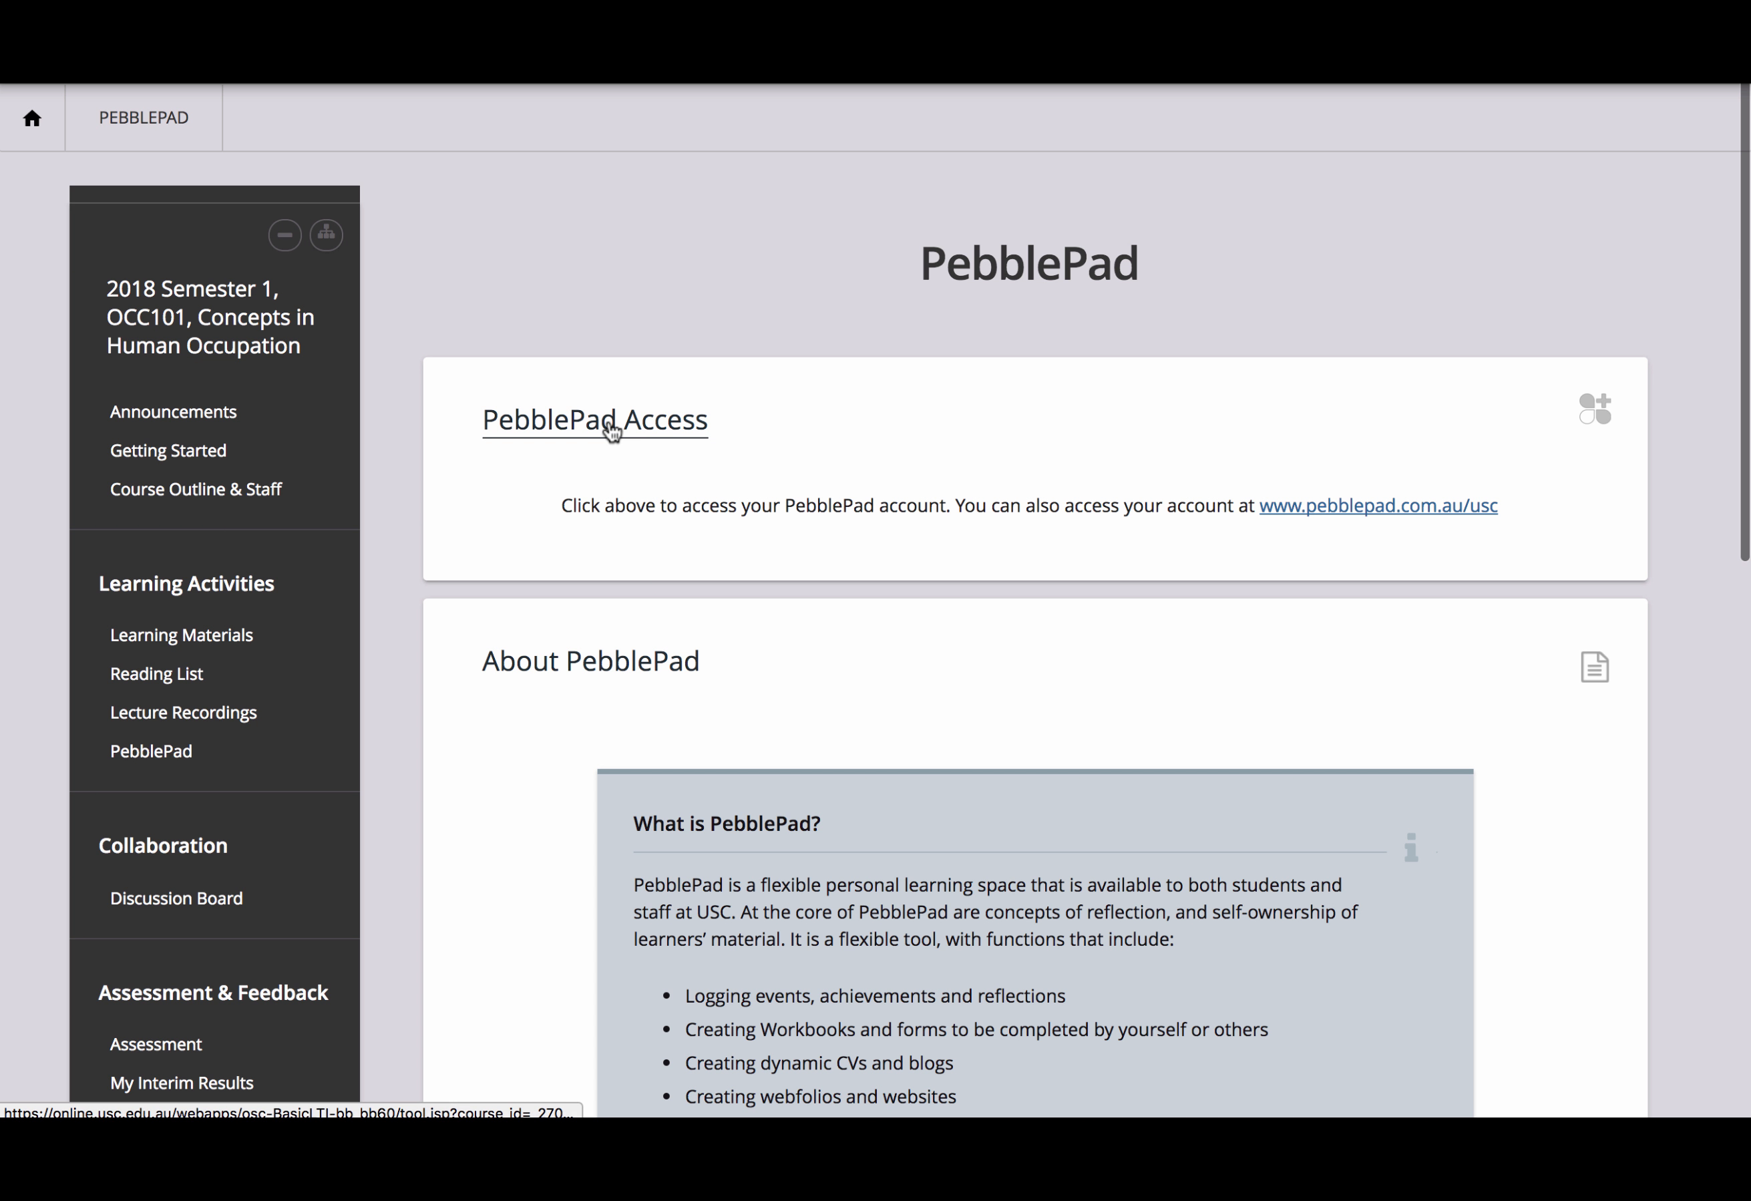
# Step: Enter the PebblePad account and create a new blank Page from Get creative
pyautogui.click(613, 432)
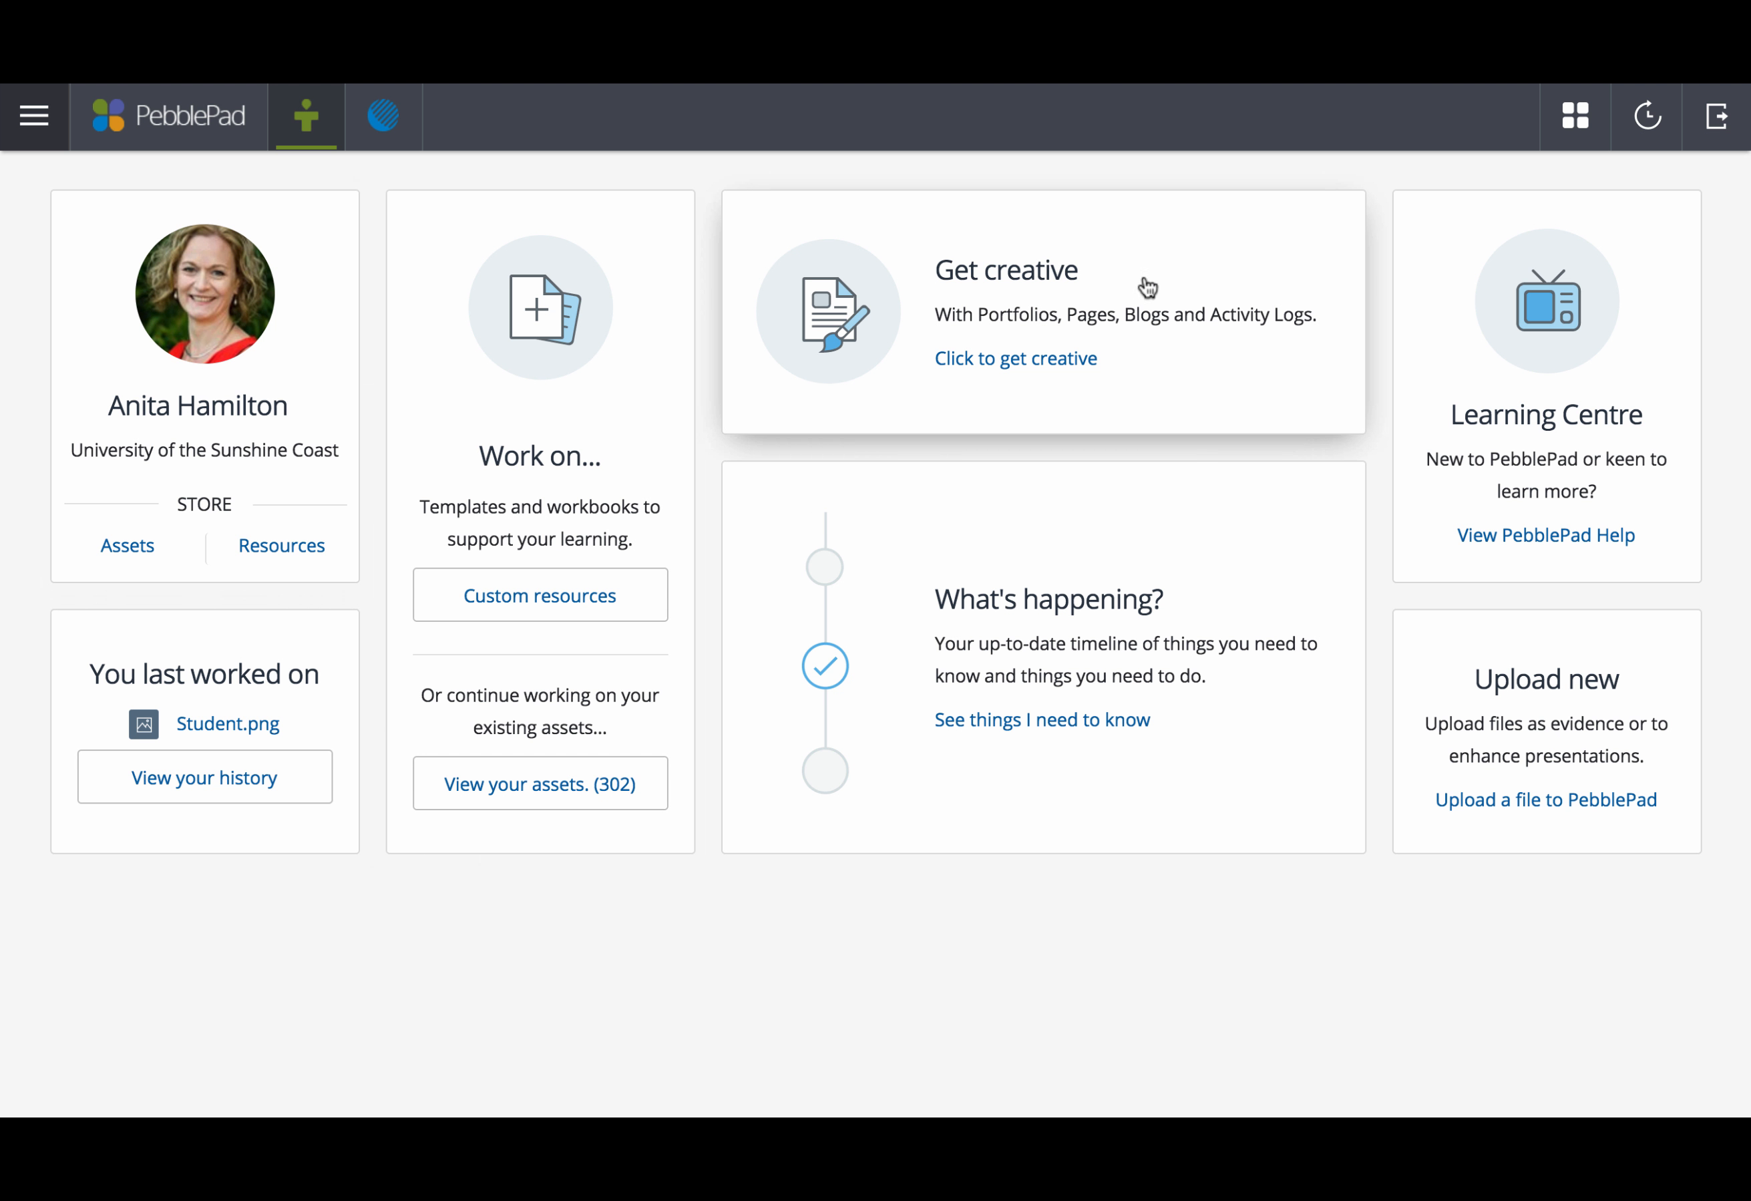
pyautogui.click(1009, 279)
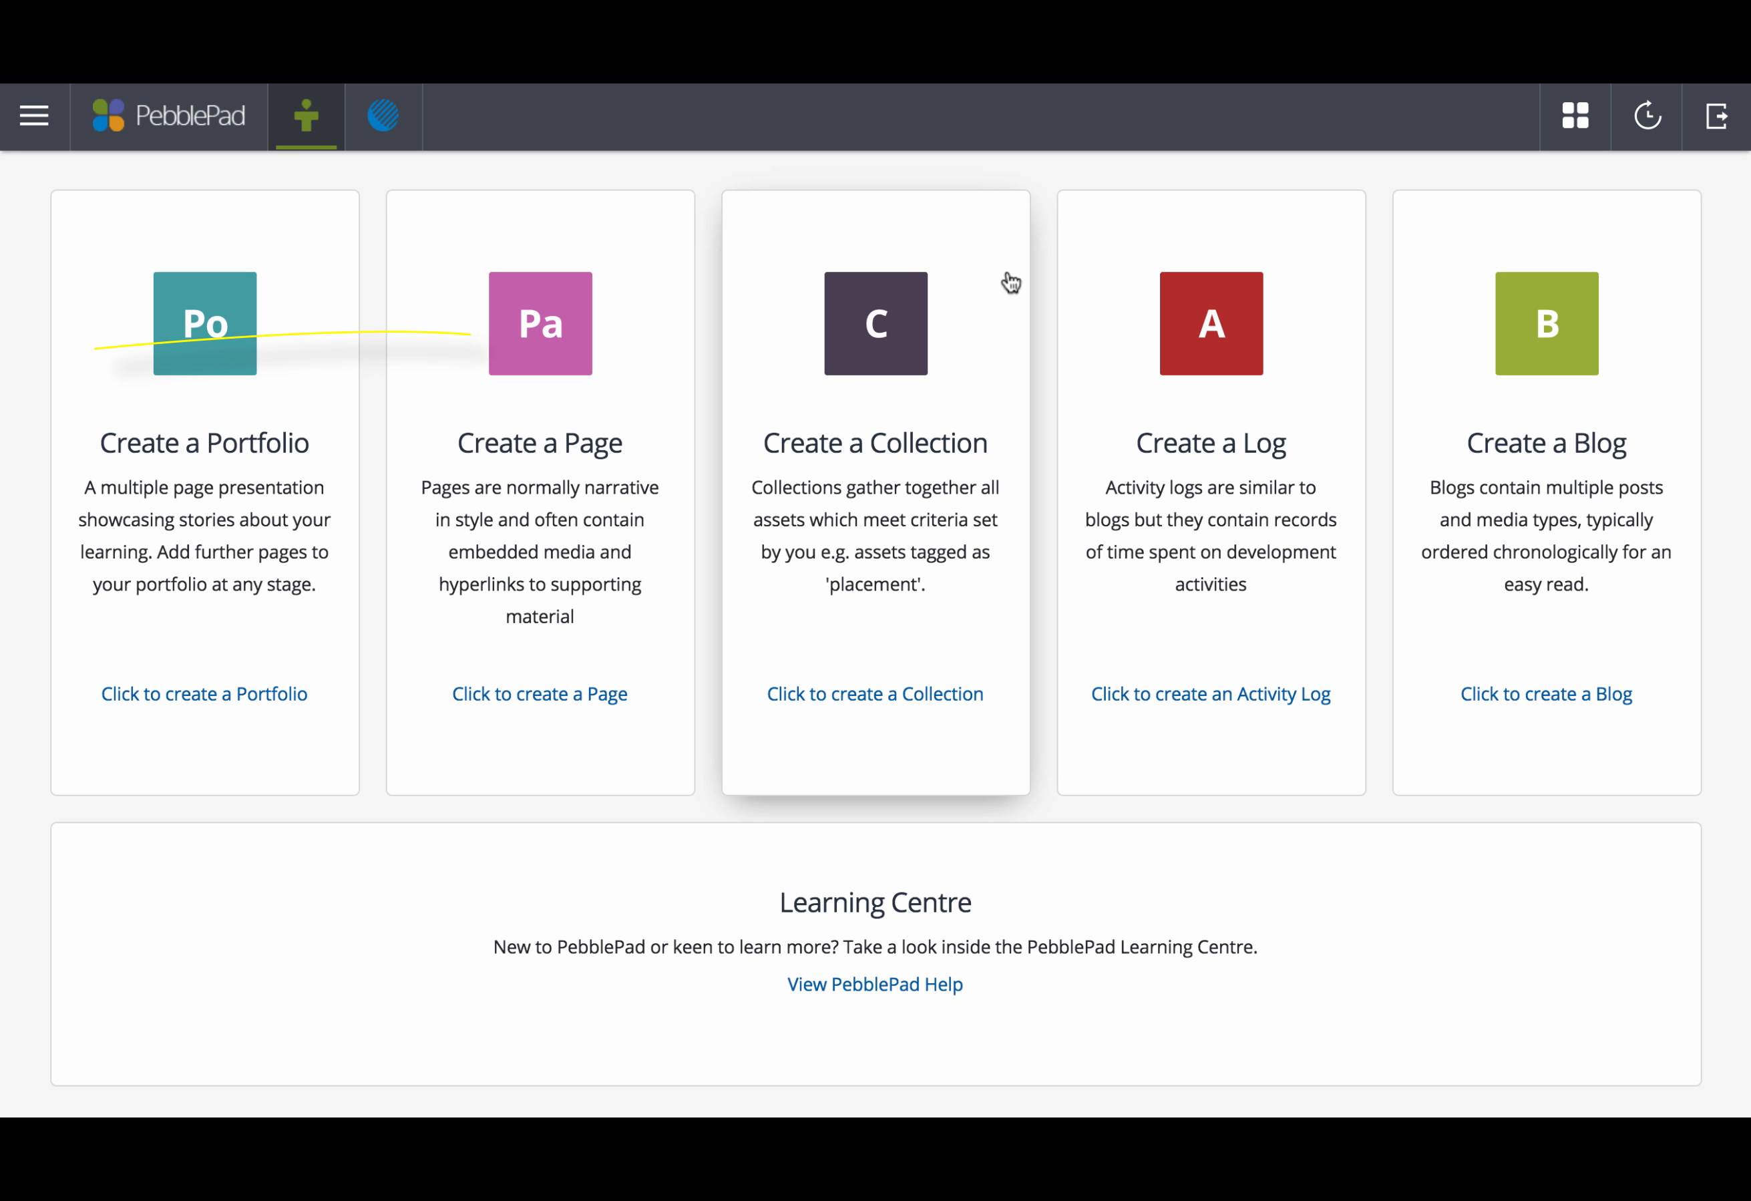
pyautogui.click(538, 365)
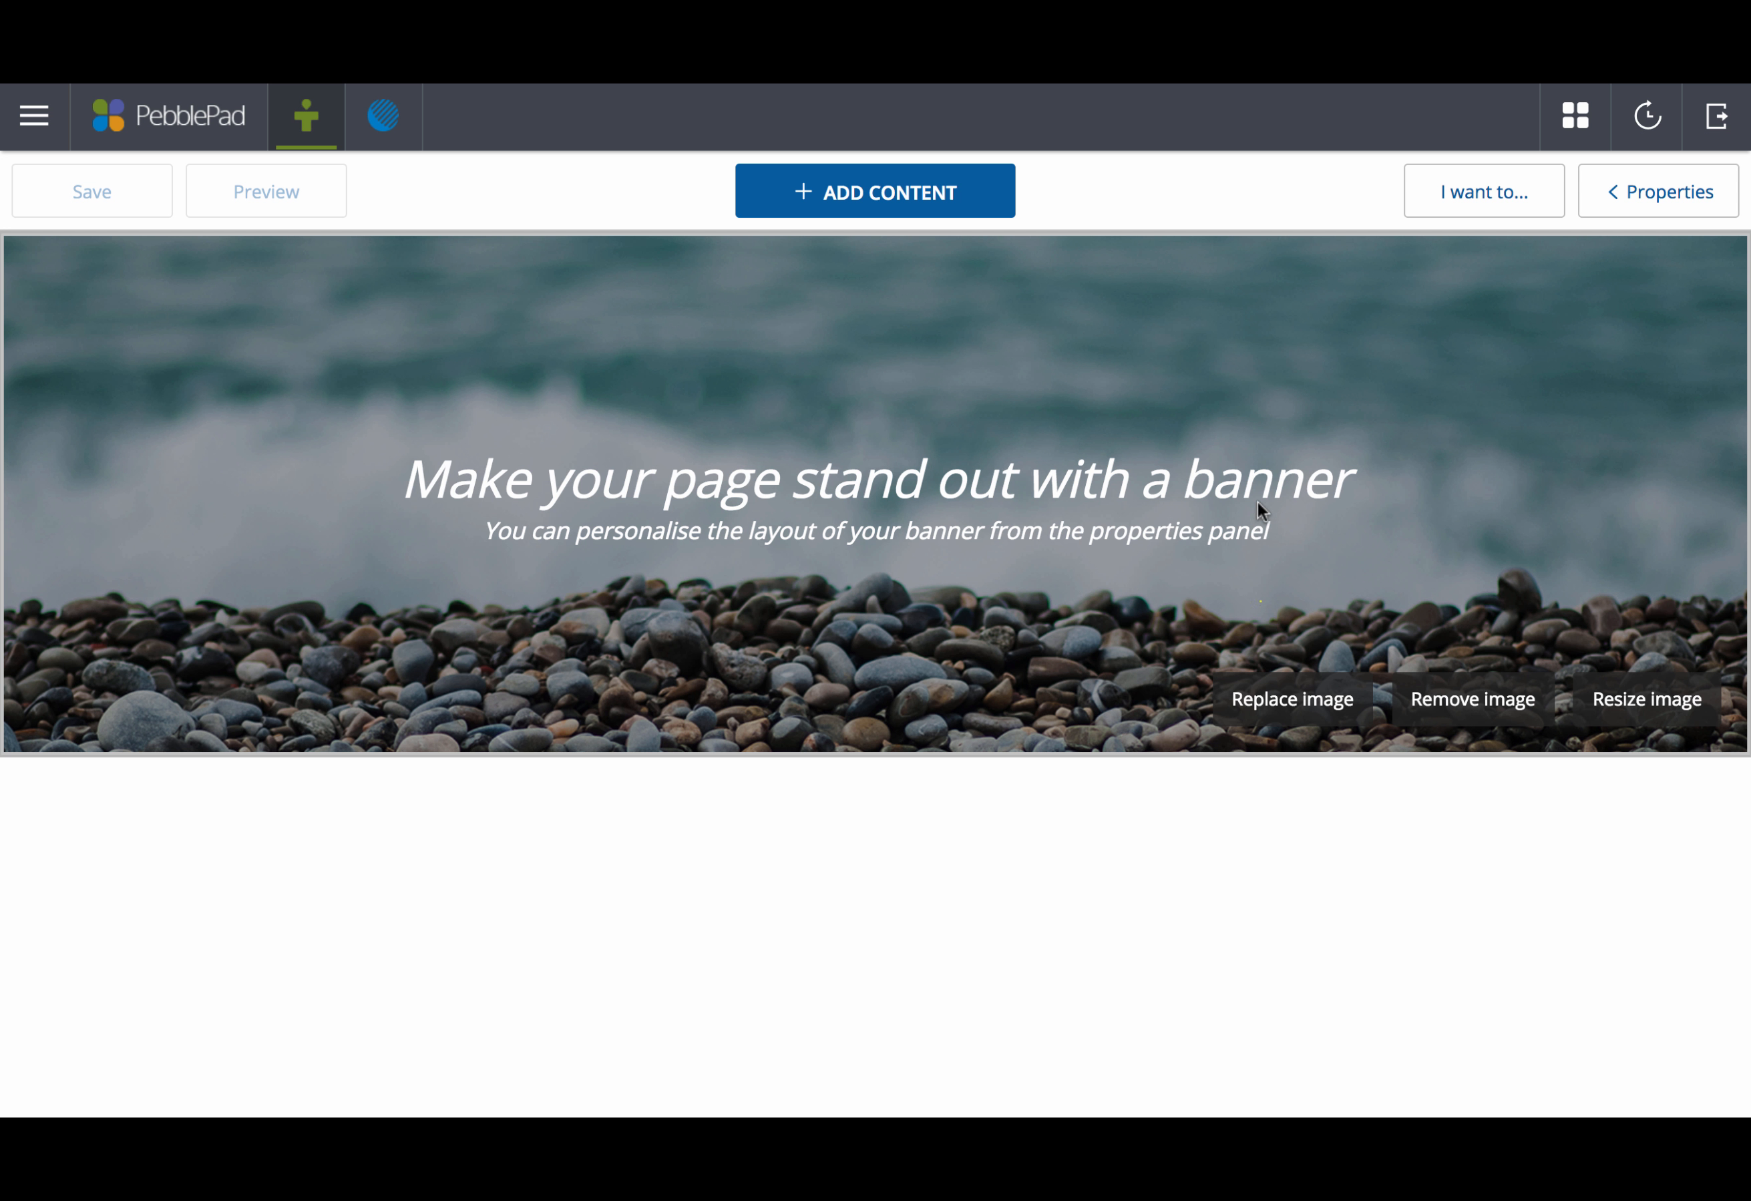
# Step: Swap the pebble-beach banner for the green aurora-over-pine-trees picture from the Gallery
pyautogui.click(1287, 706)
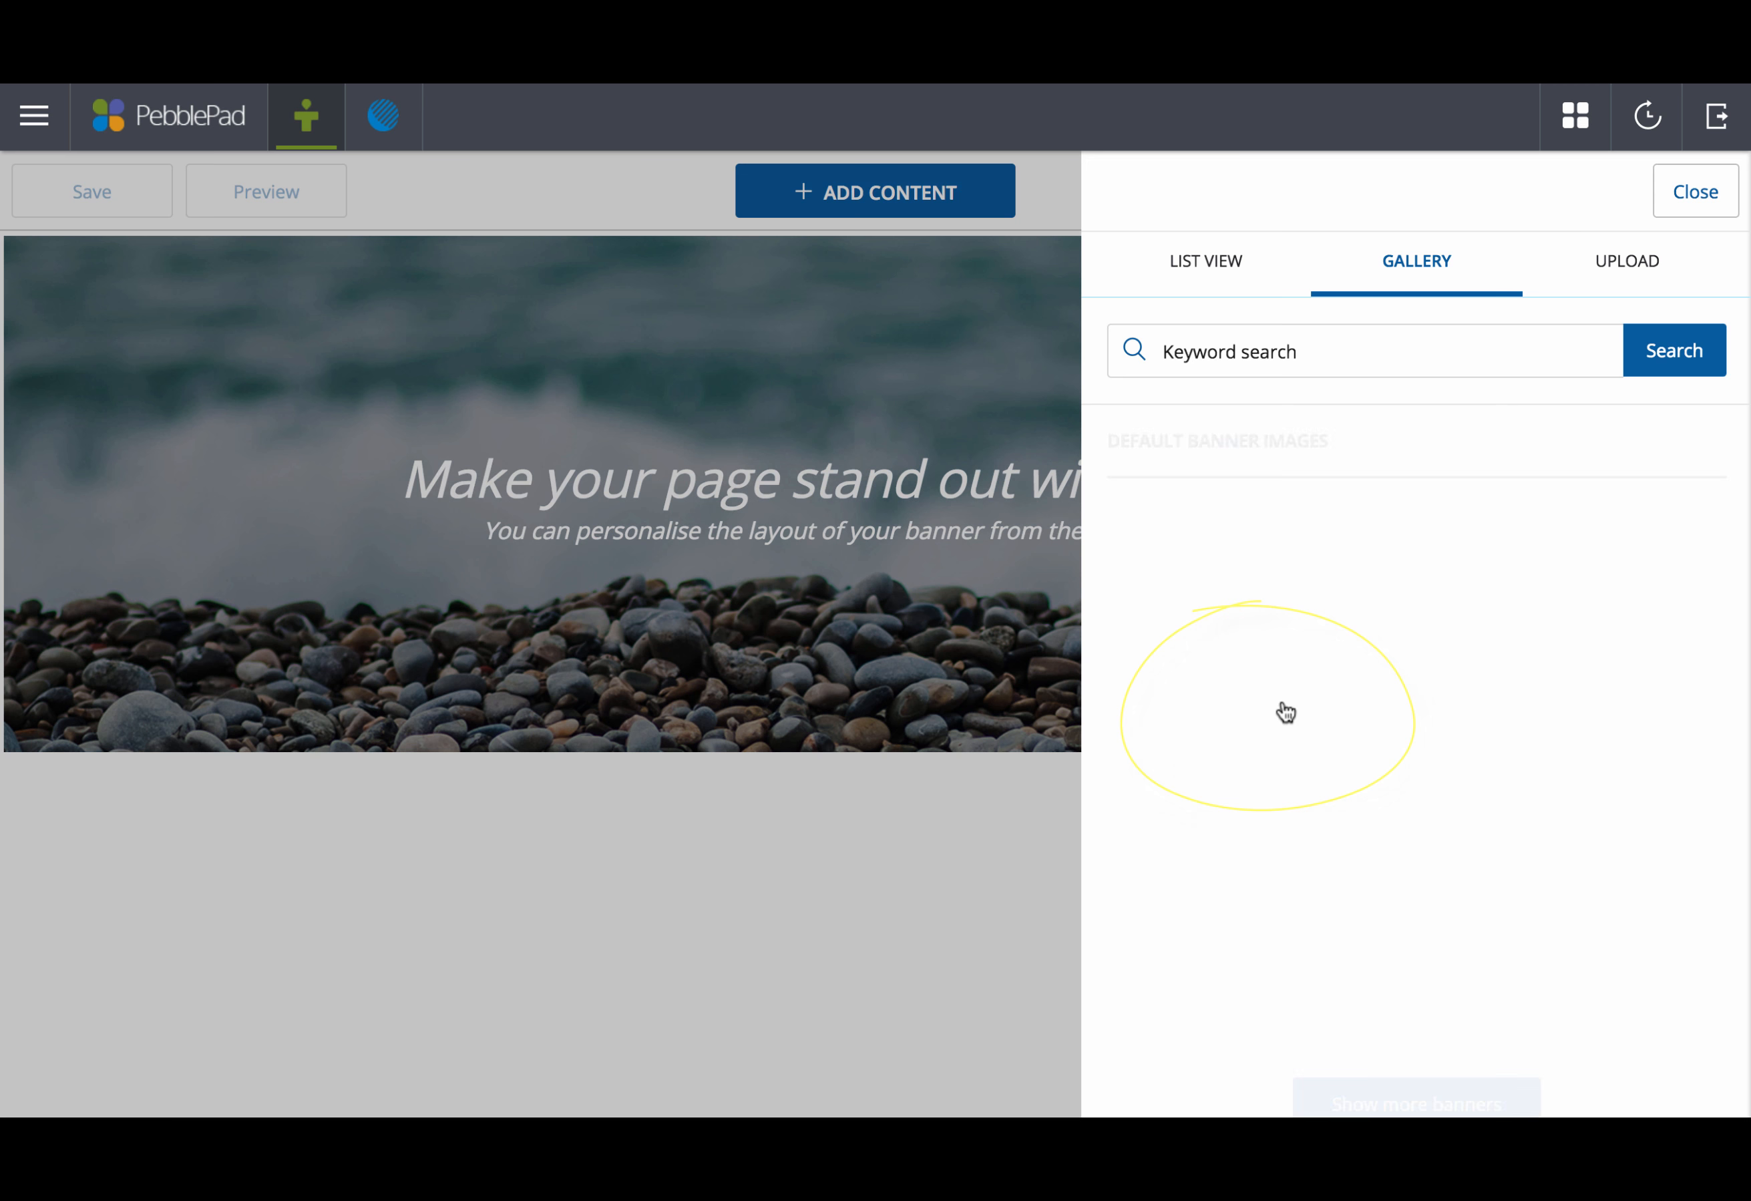
pyautogui.scroll(-5, 1372, 687)
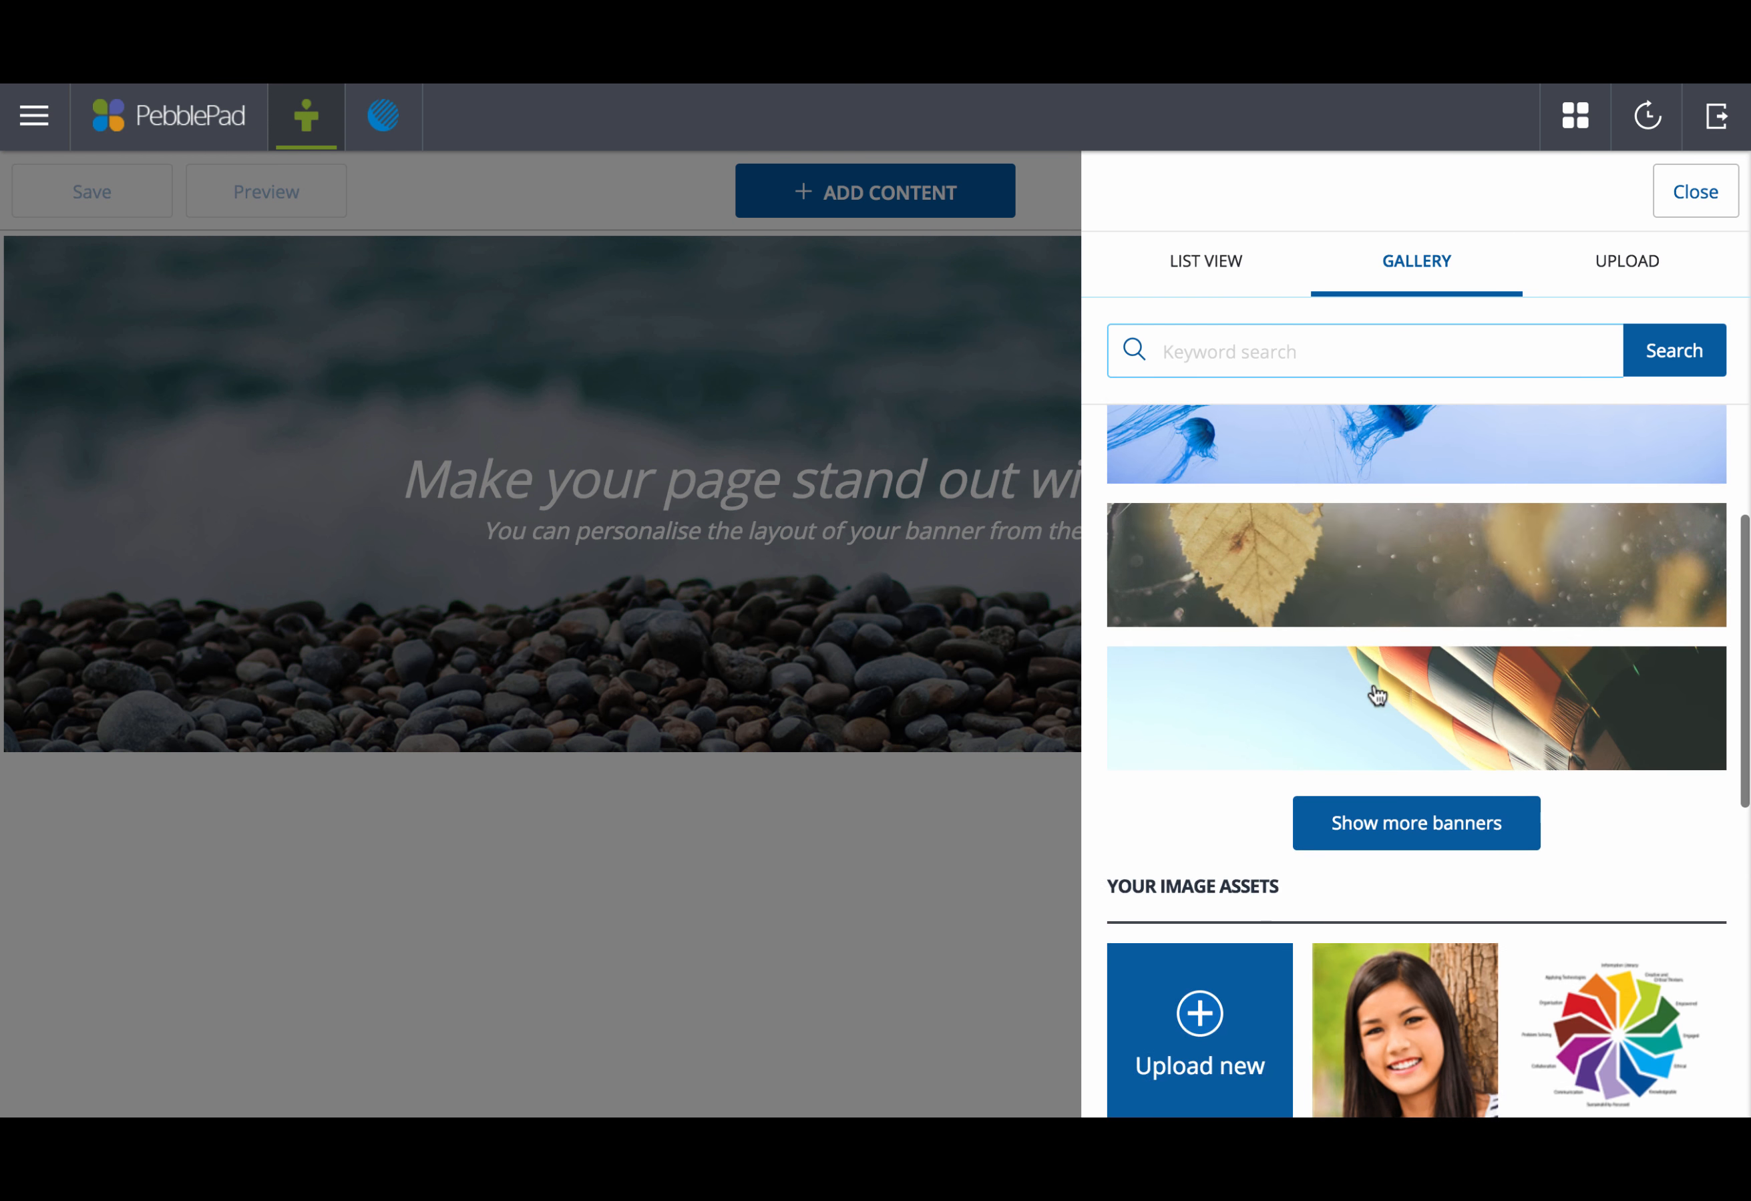
pyautogui.scroll(-10, 1406, 744)
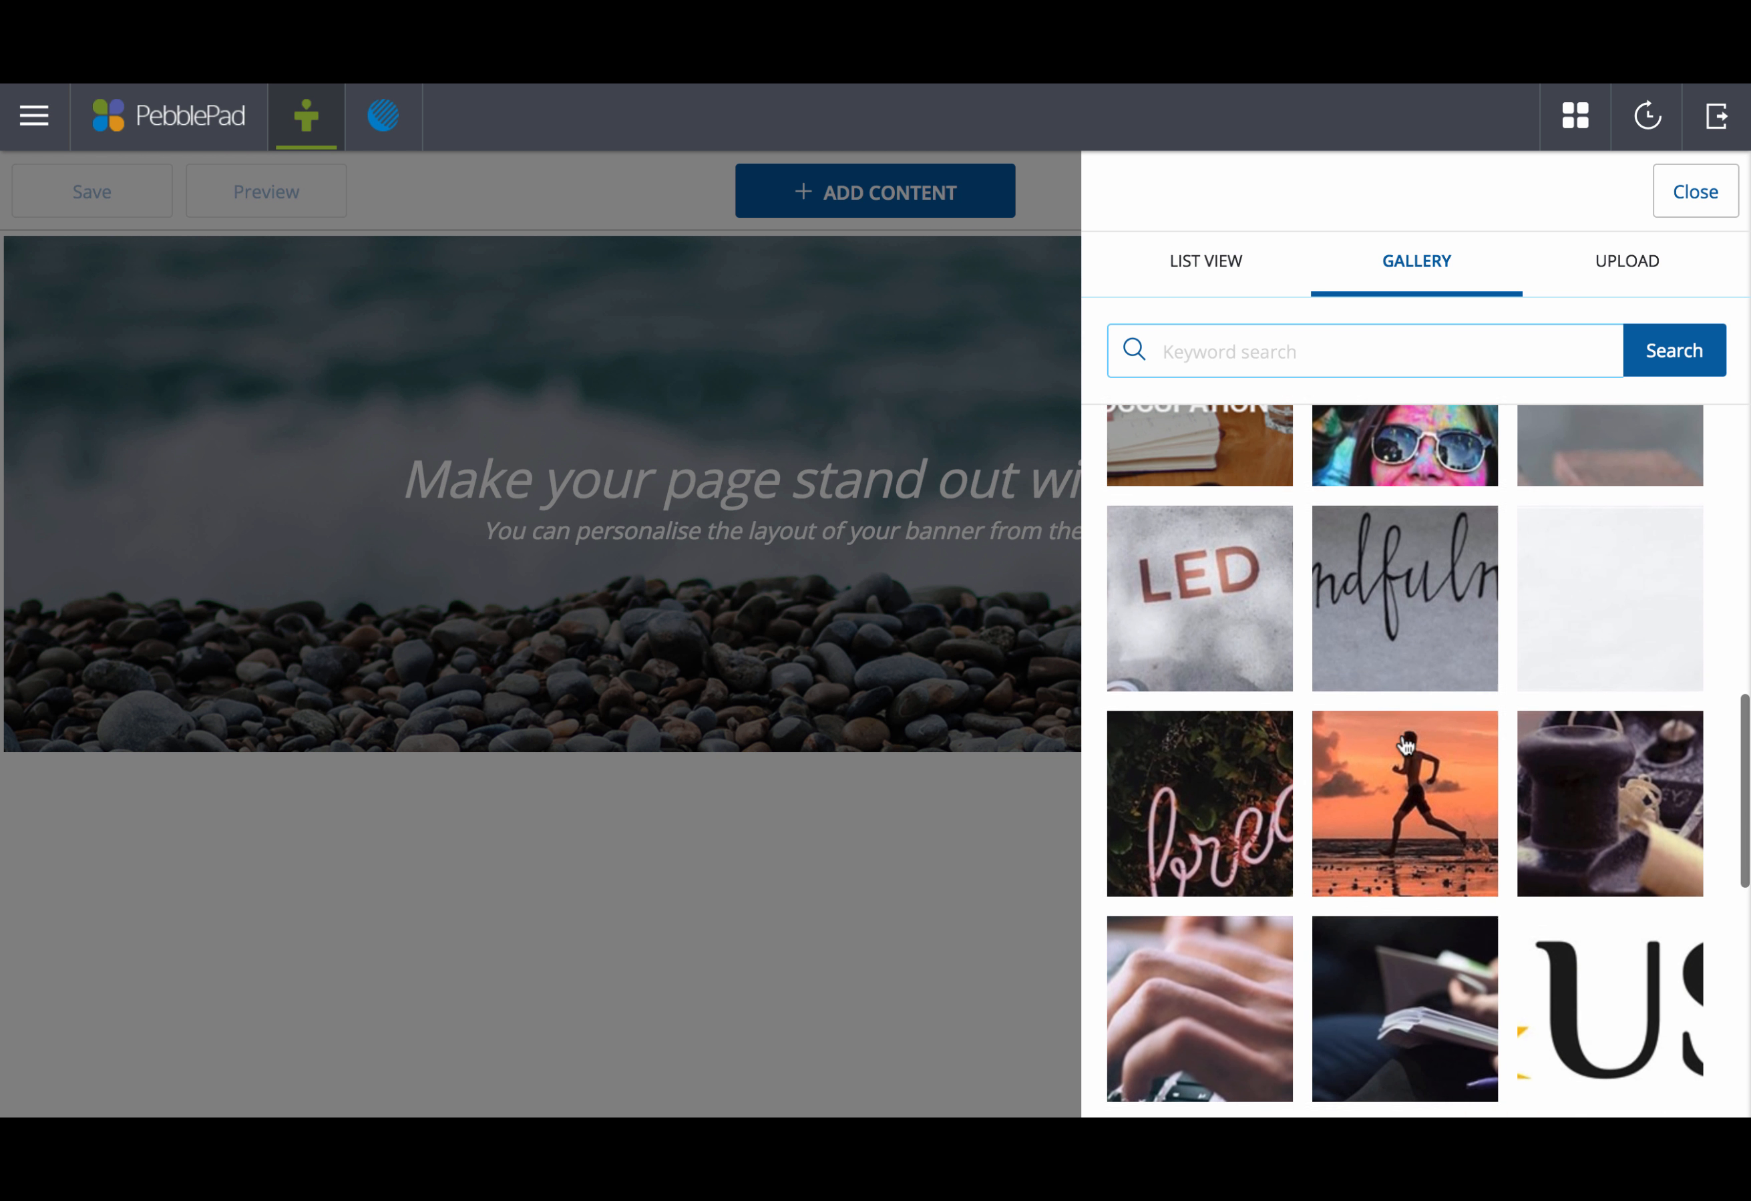
pyautogui.click(1627, 266)
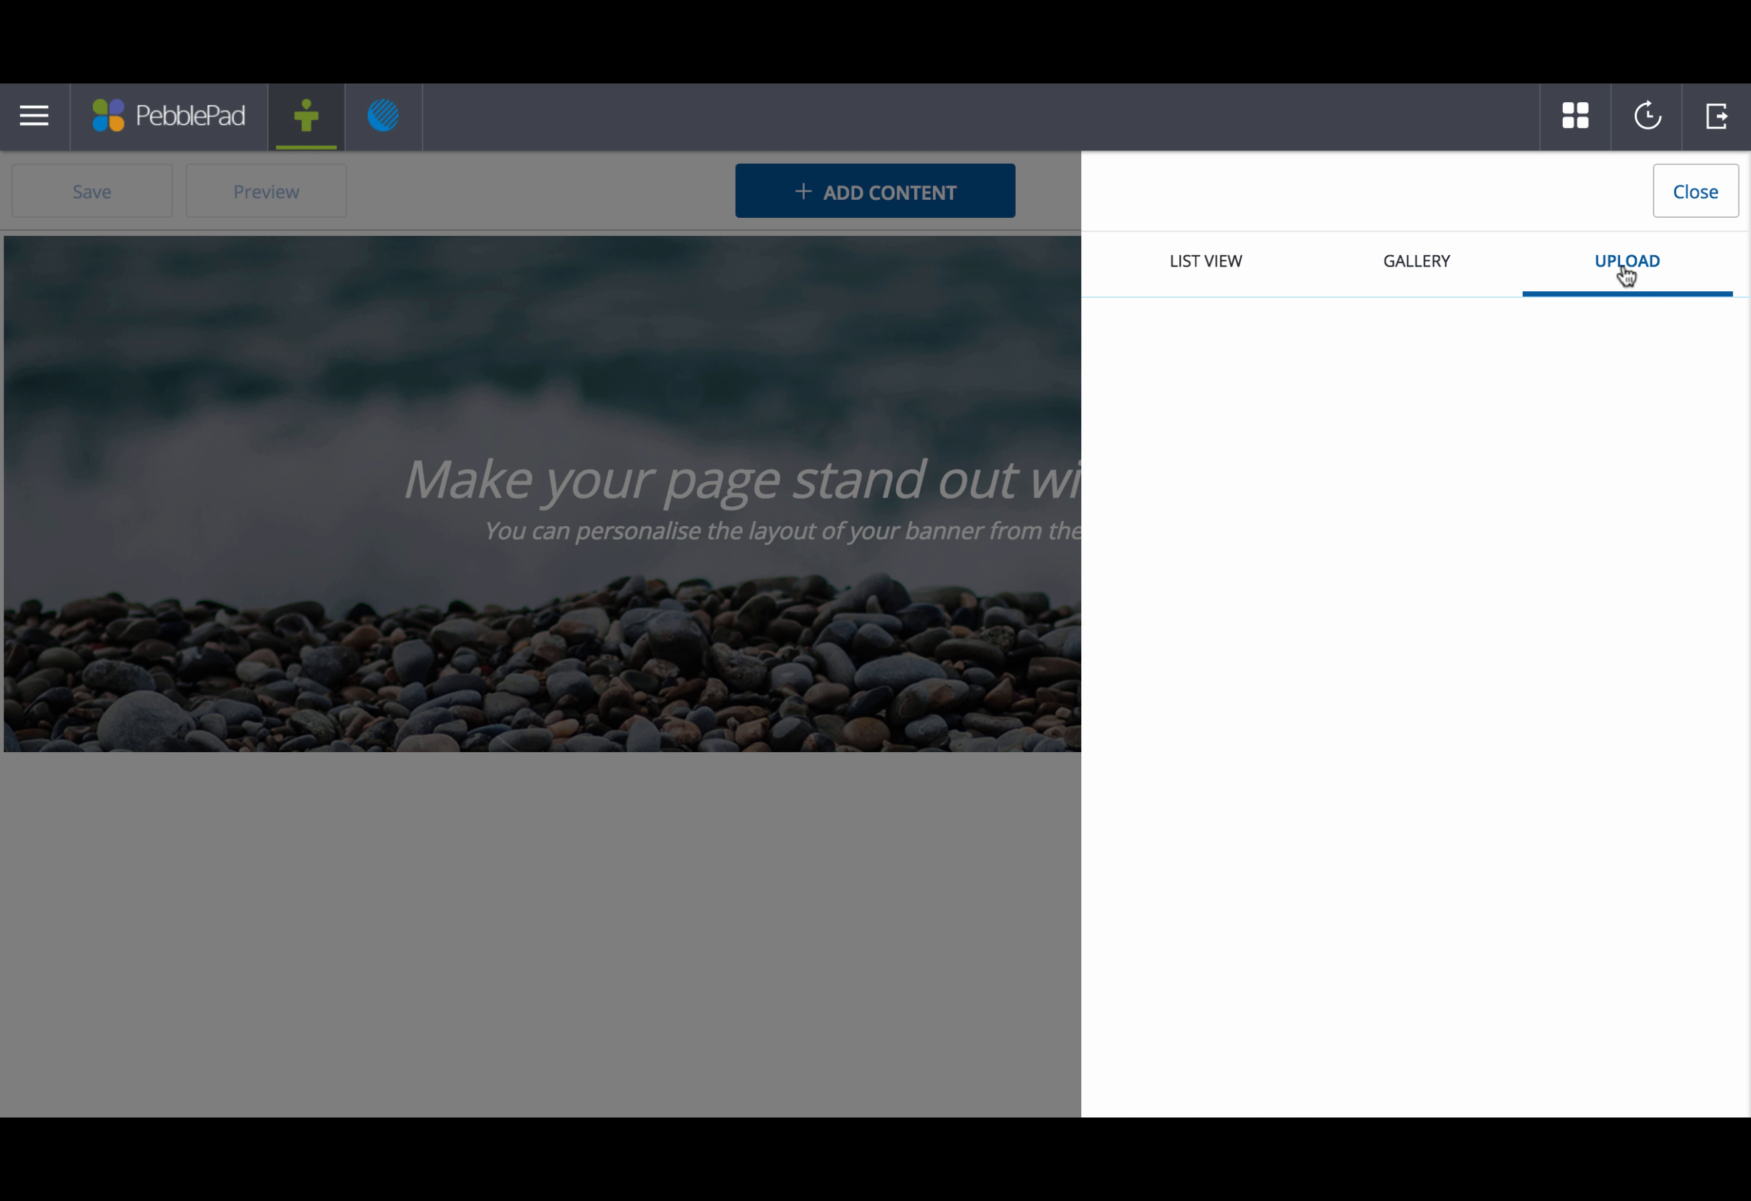
pyautogui.click(1424, 267)
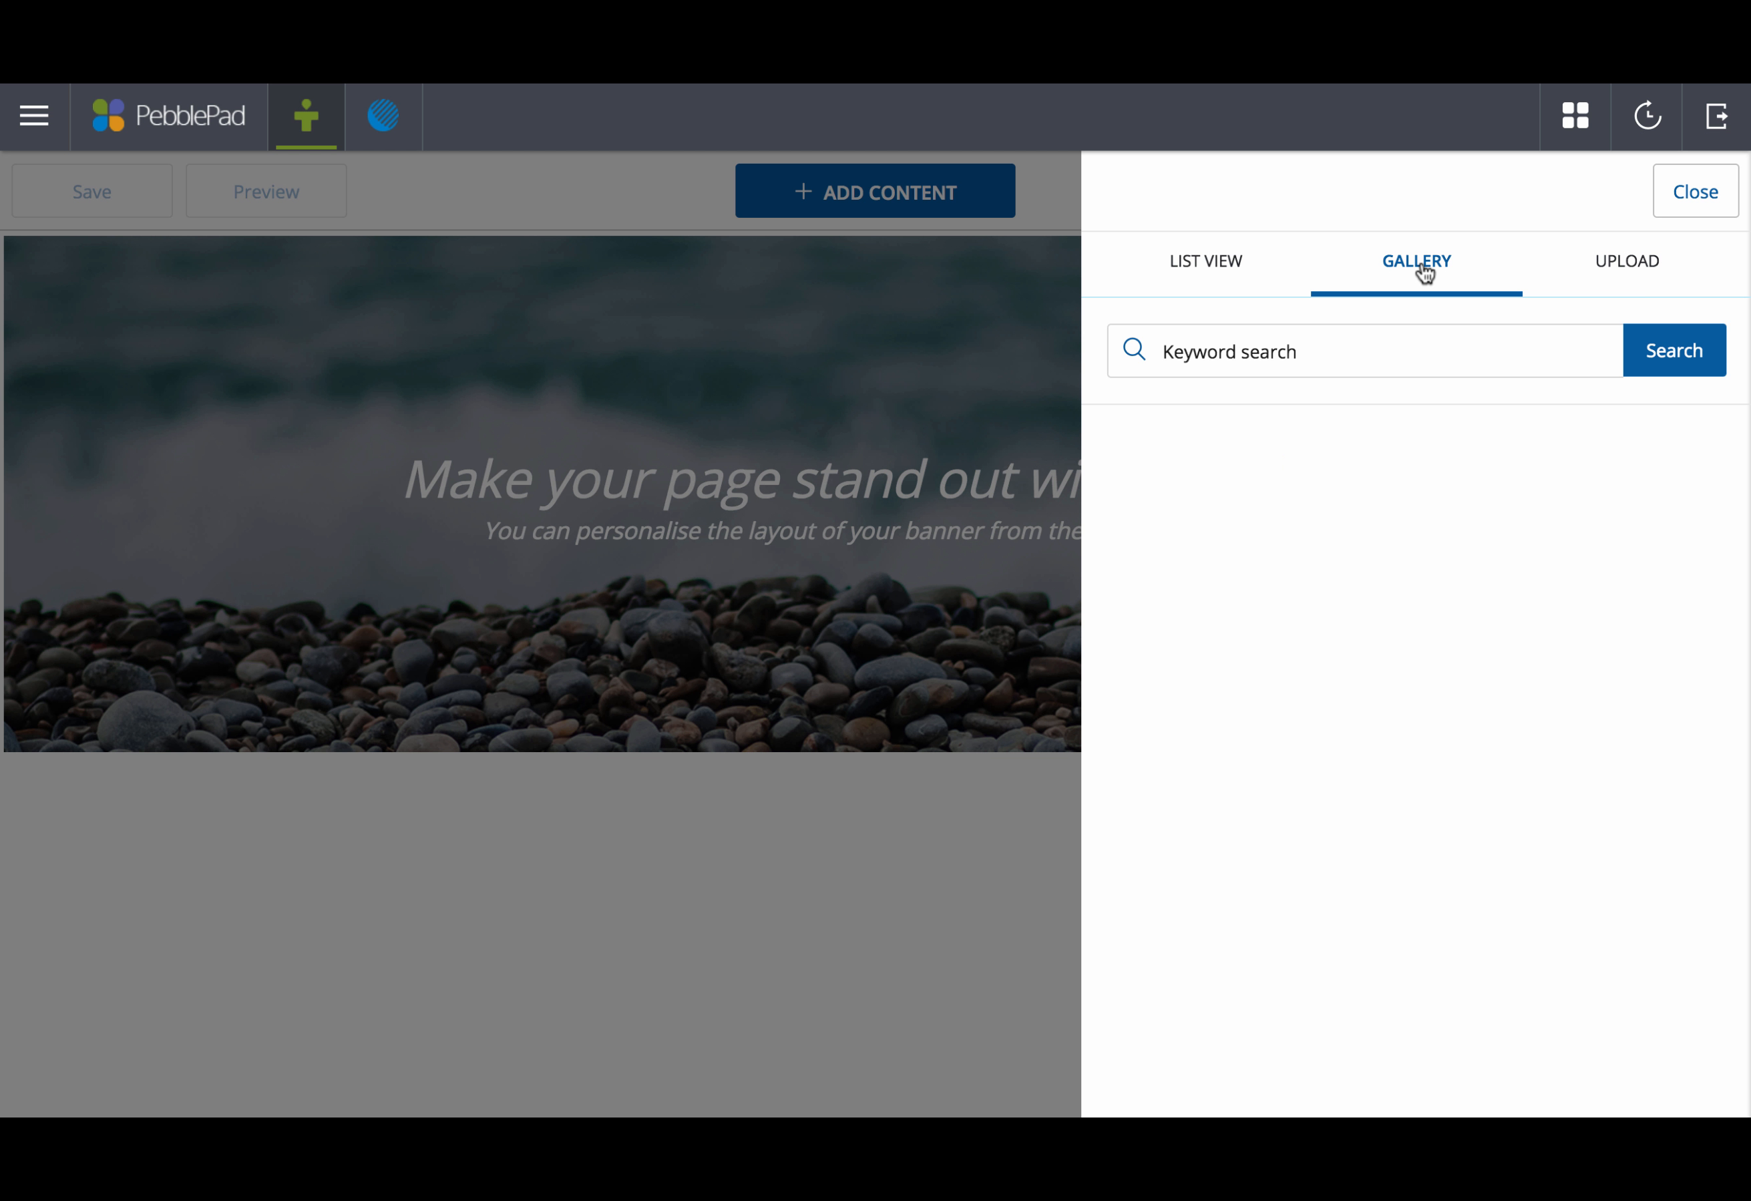
pyautogui.scroll(-2, 1424, 602)
pyautogui.scroll(-10, 1424, 602)
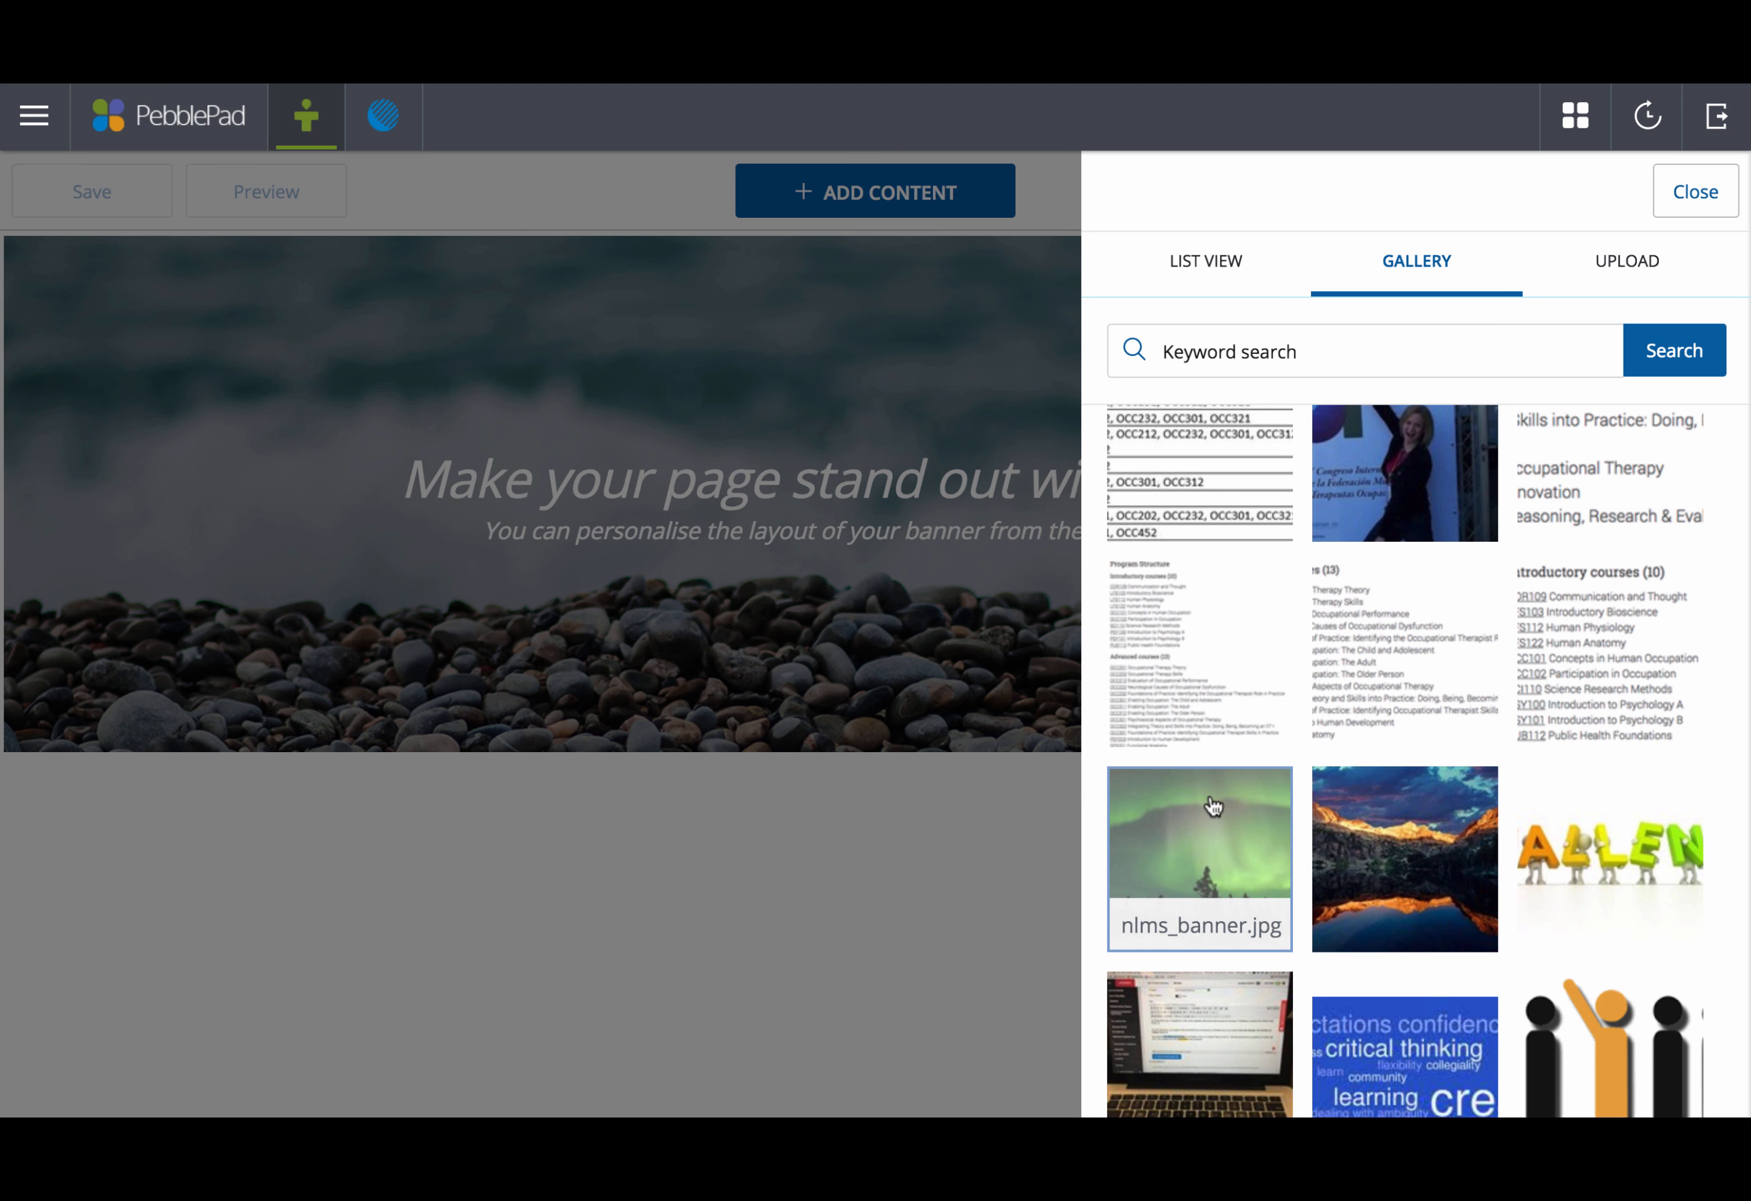
pyautogui.click(1204, 801)
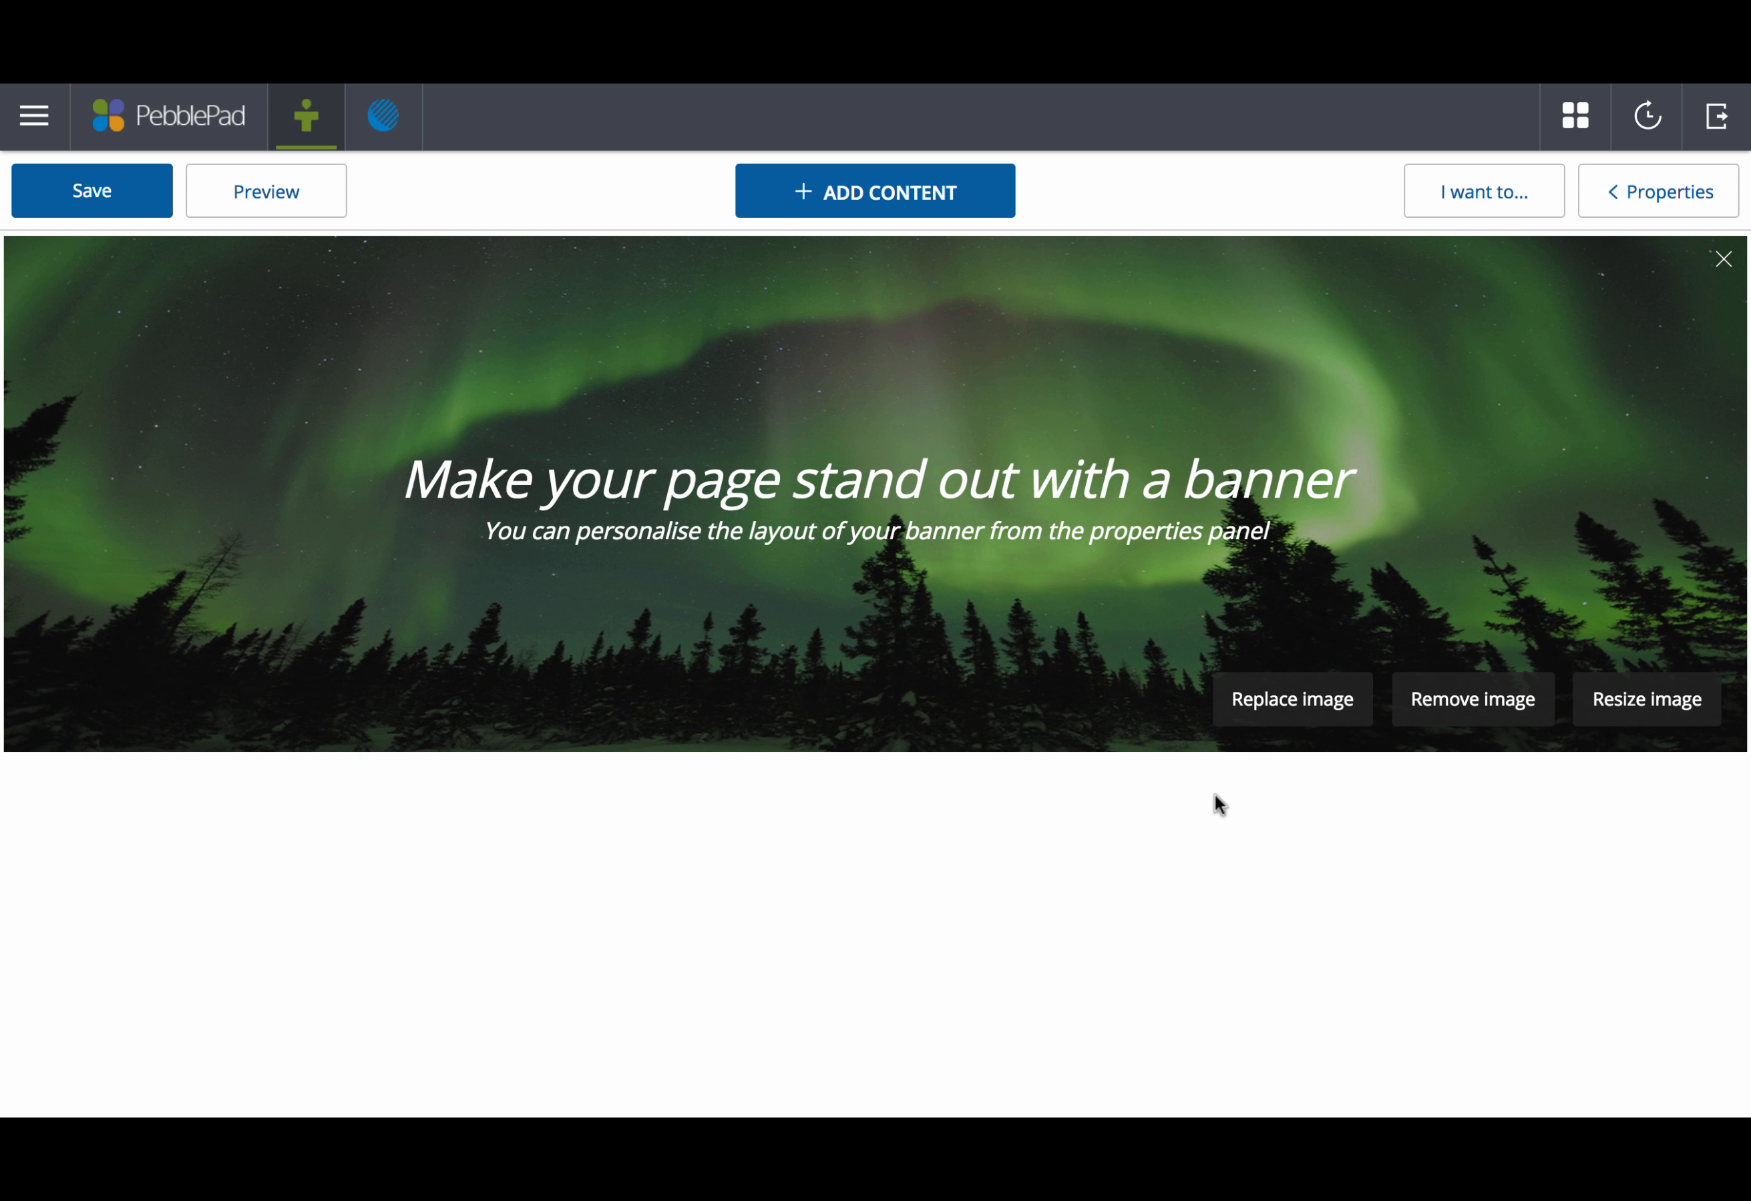
# Step: Enter the student's full name as the banner title and 'Personal Statement' as its subtitle
pyautogui.click(1090, 476)
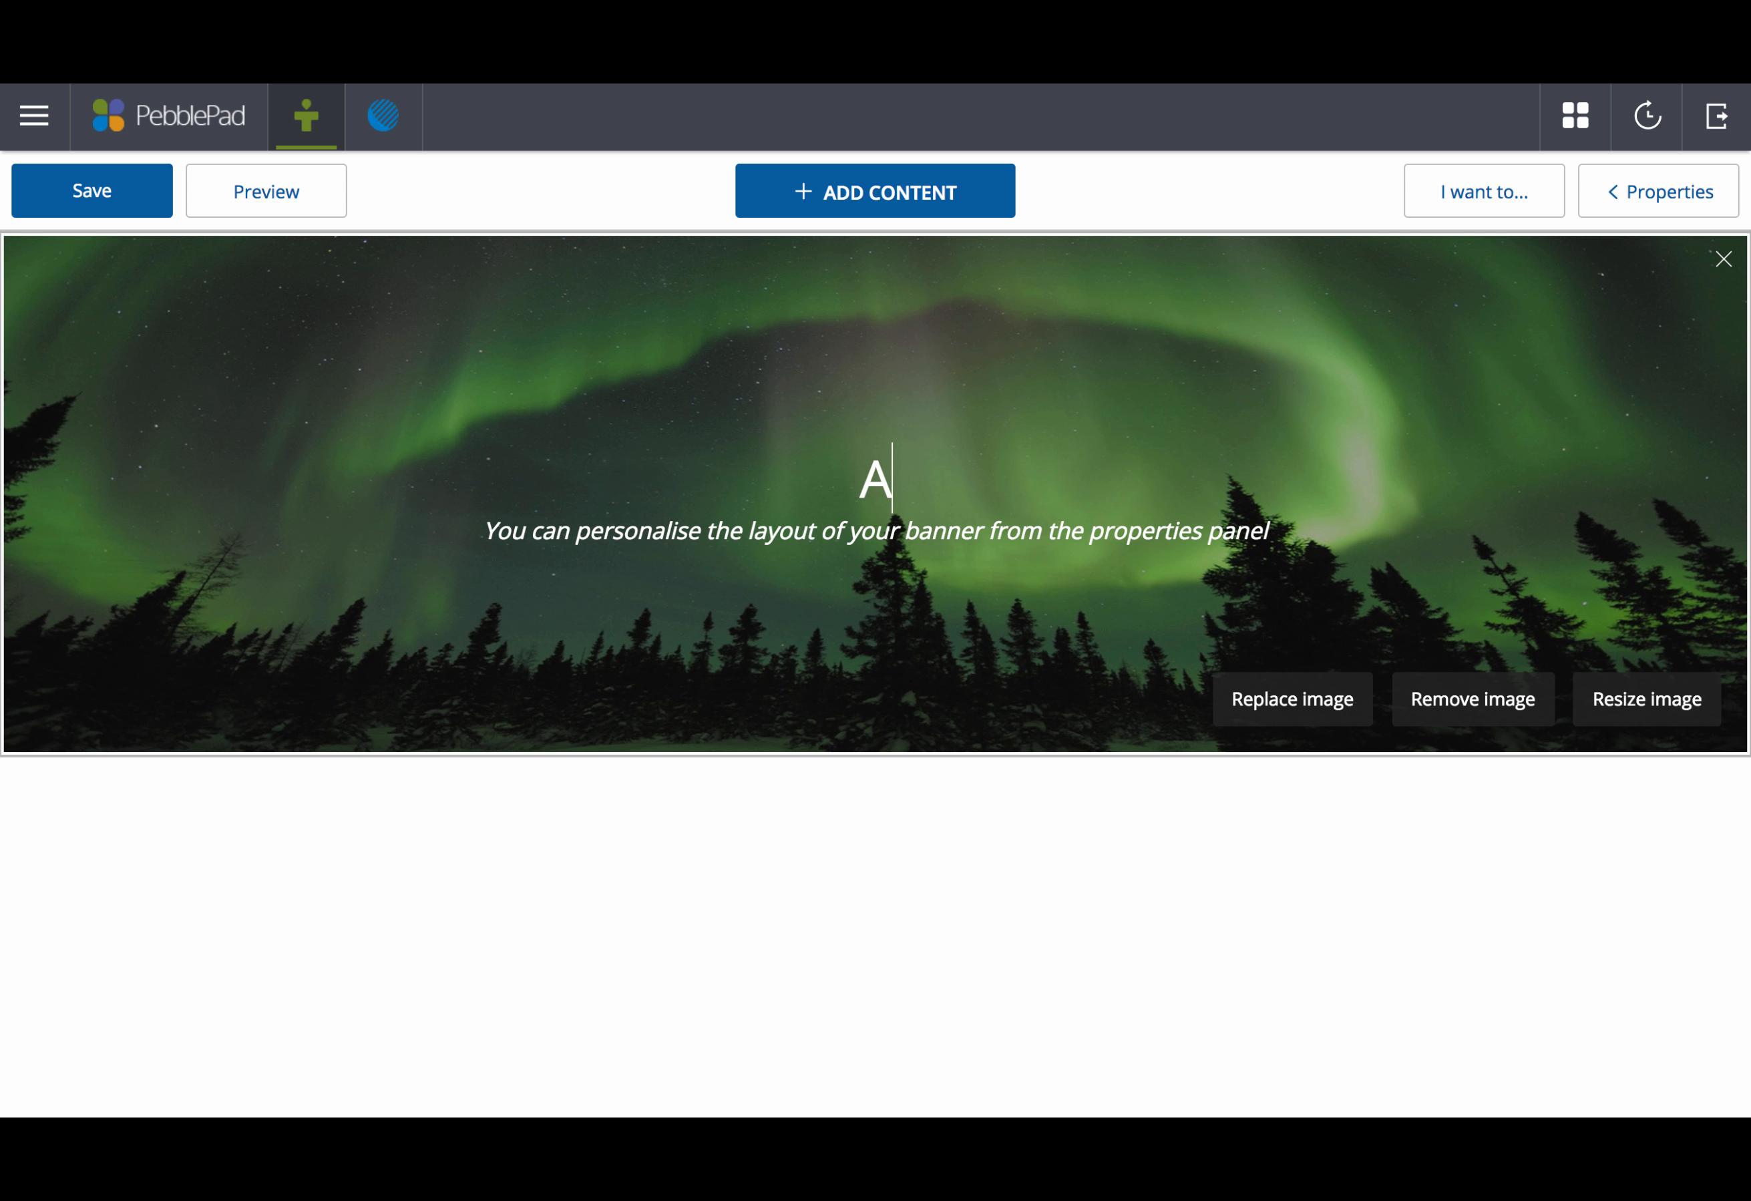
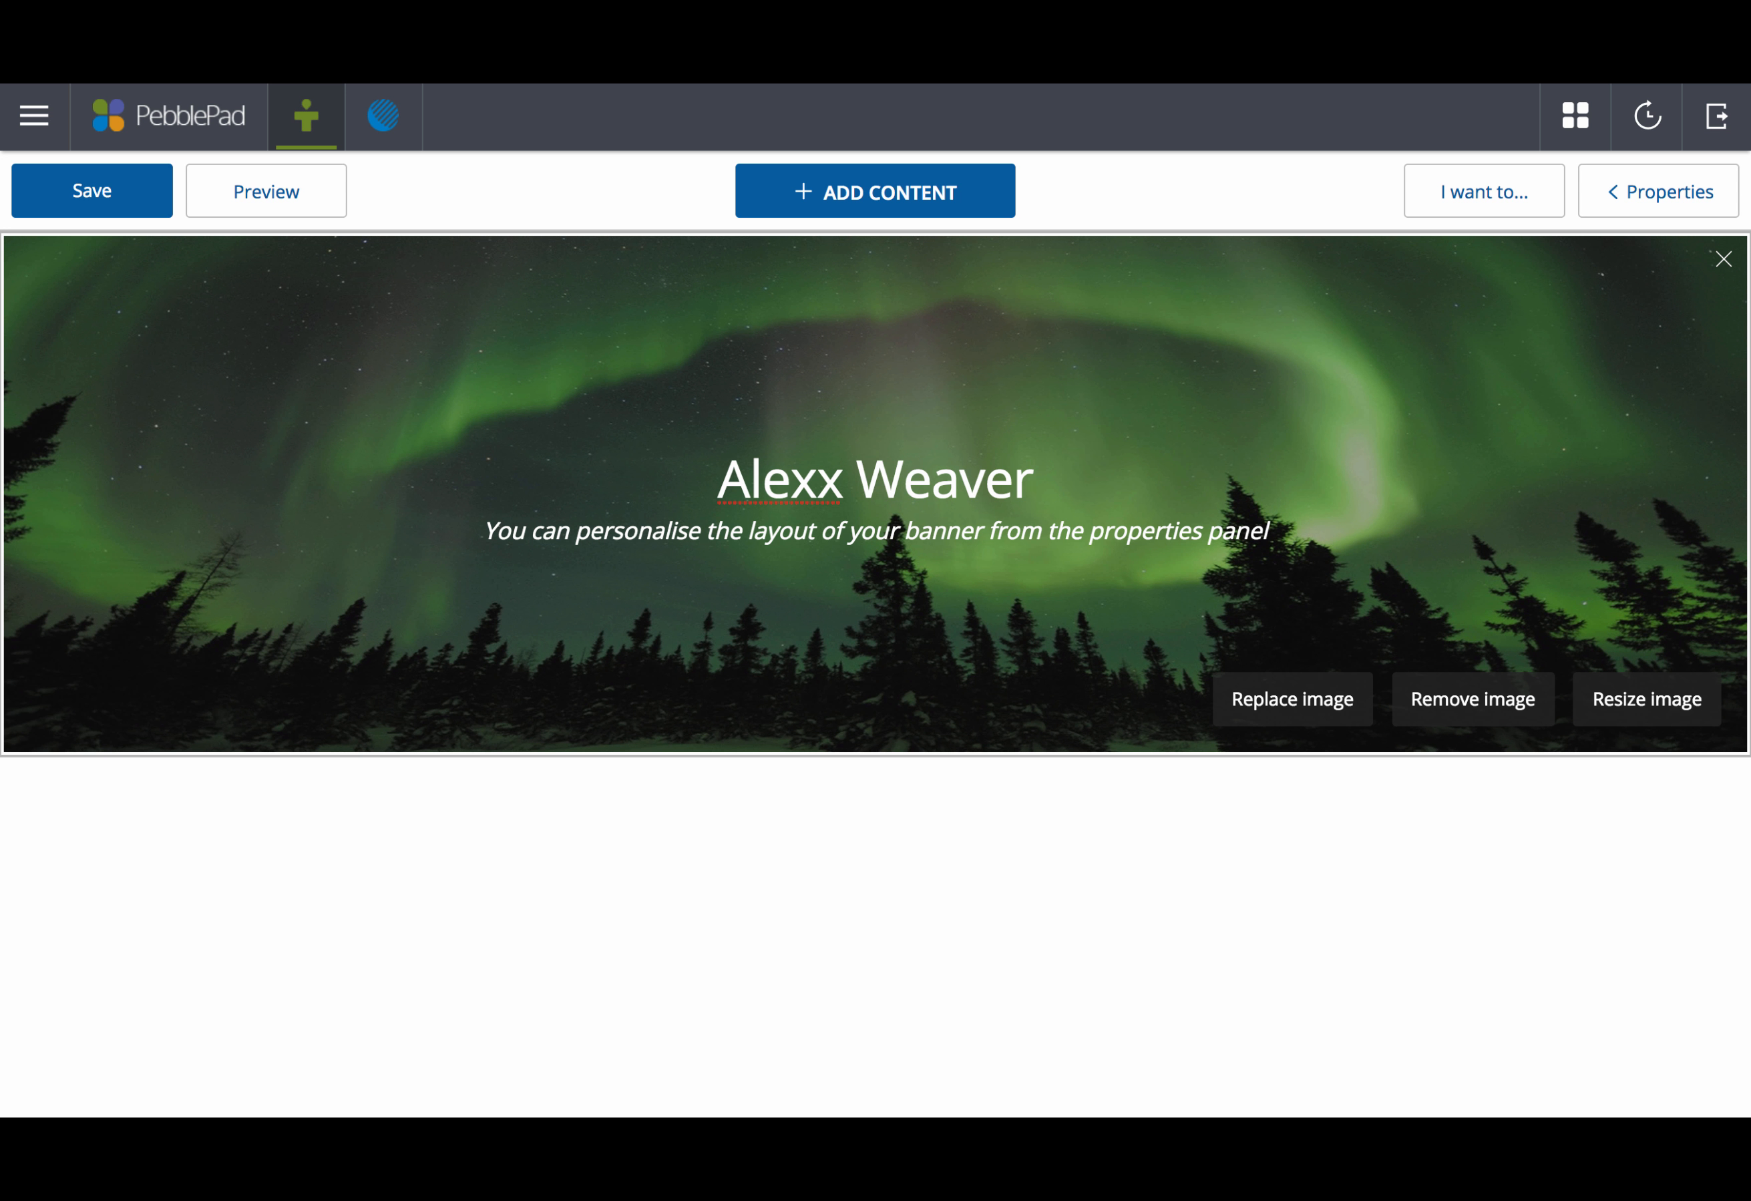
pyautogui.click(1060, 520)
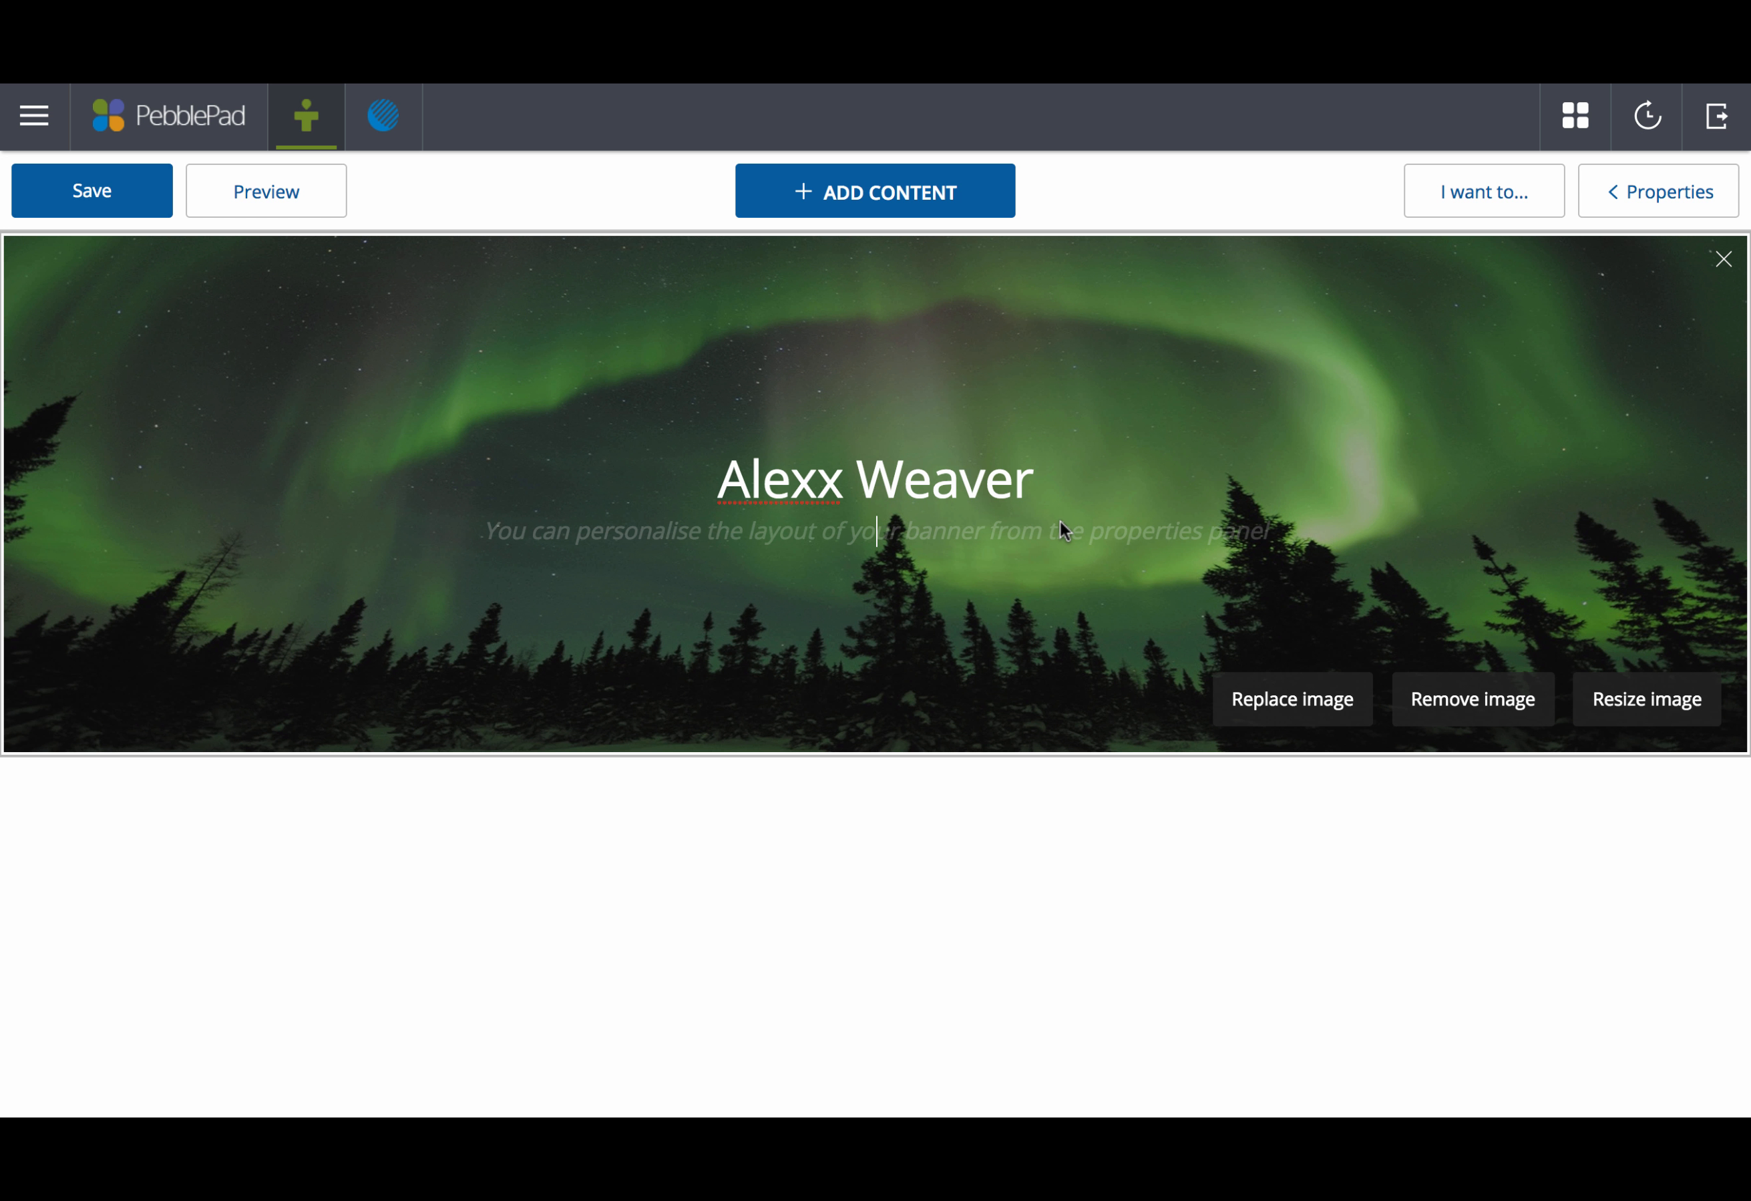
pyautogui.write('Personal')
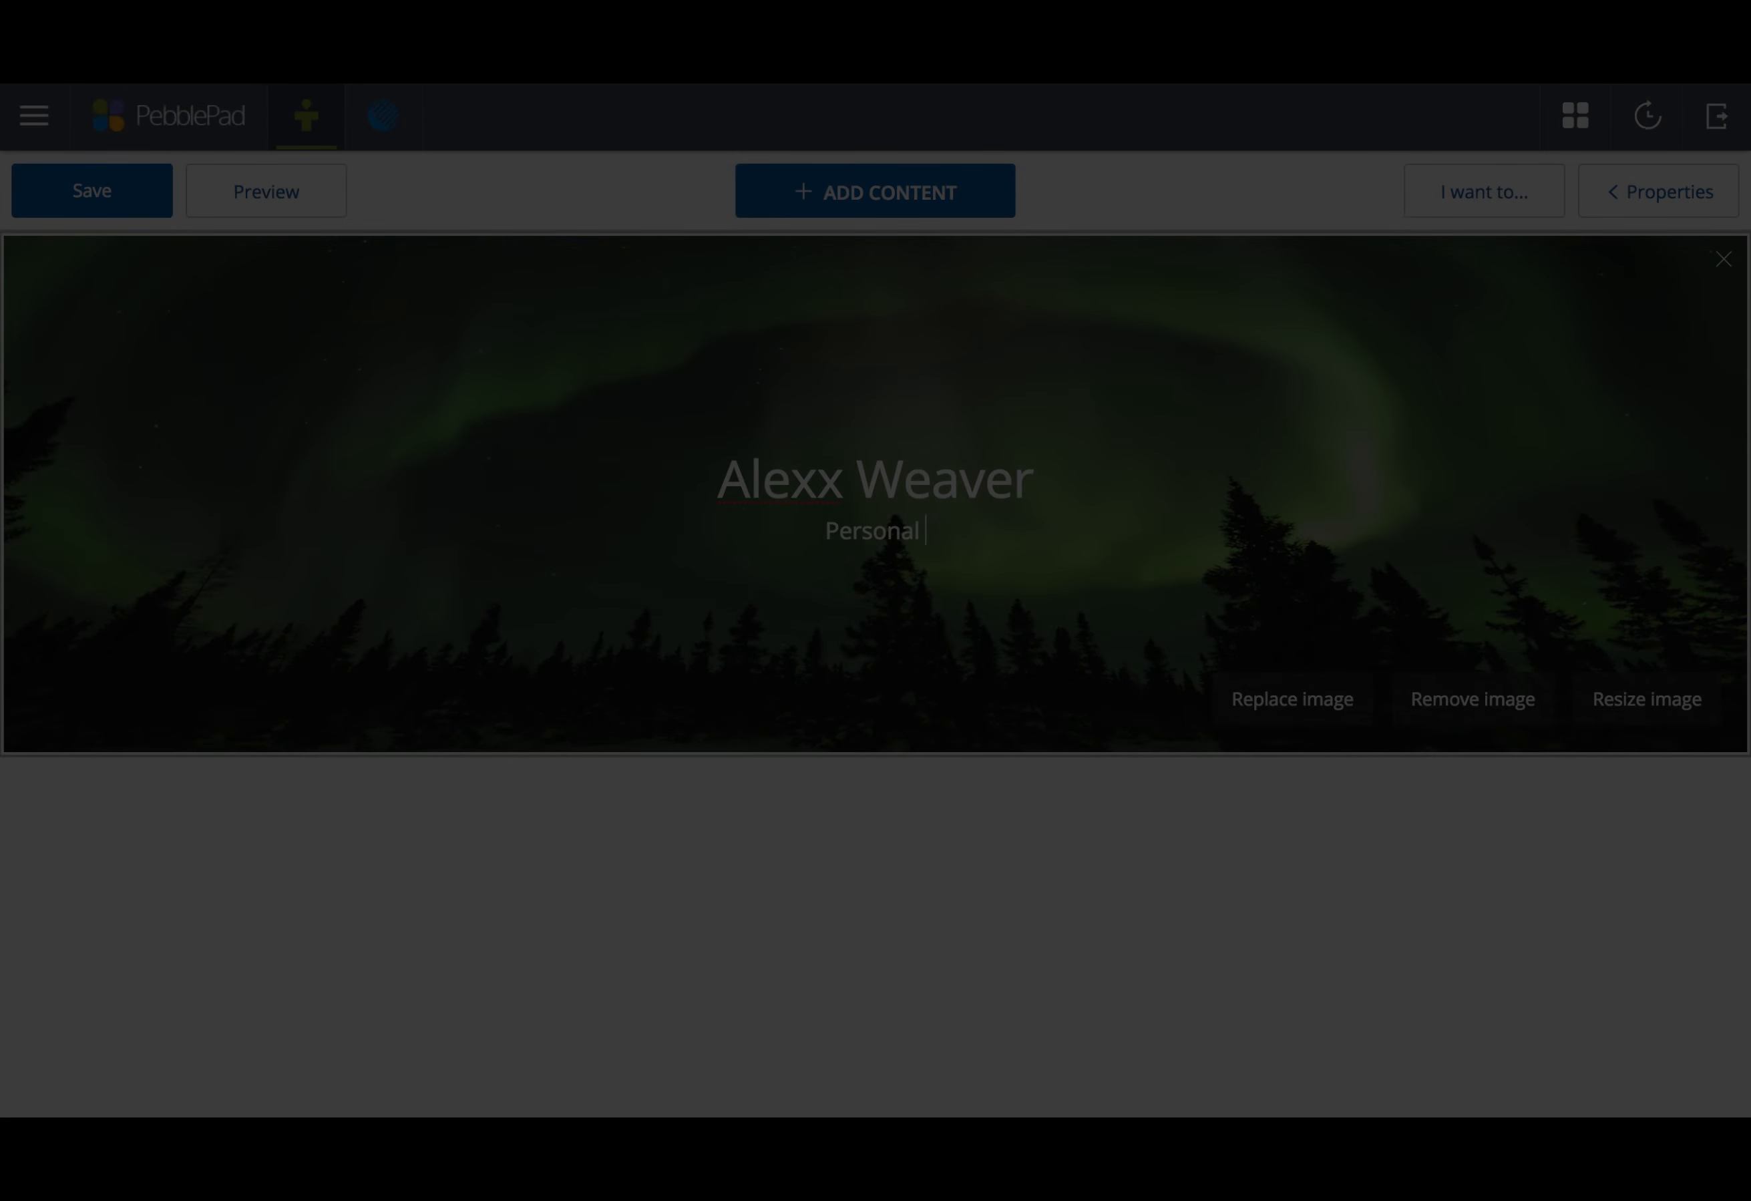
pyautogui.write(' Statement')
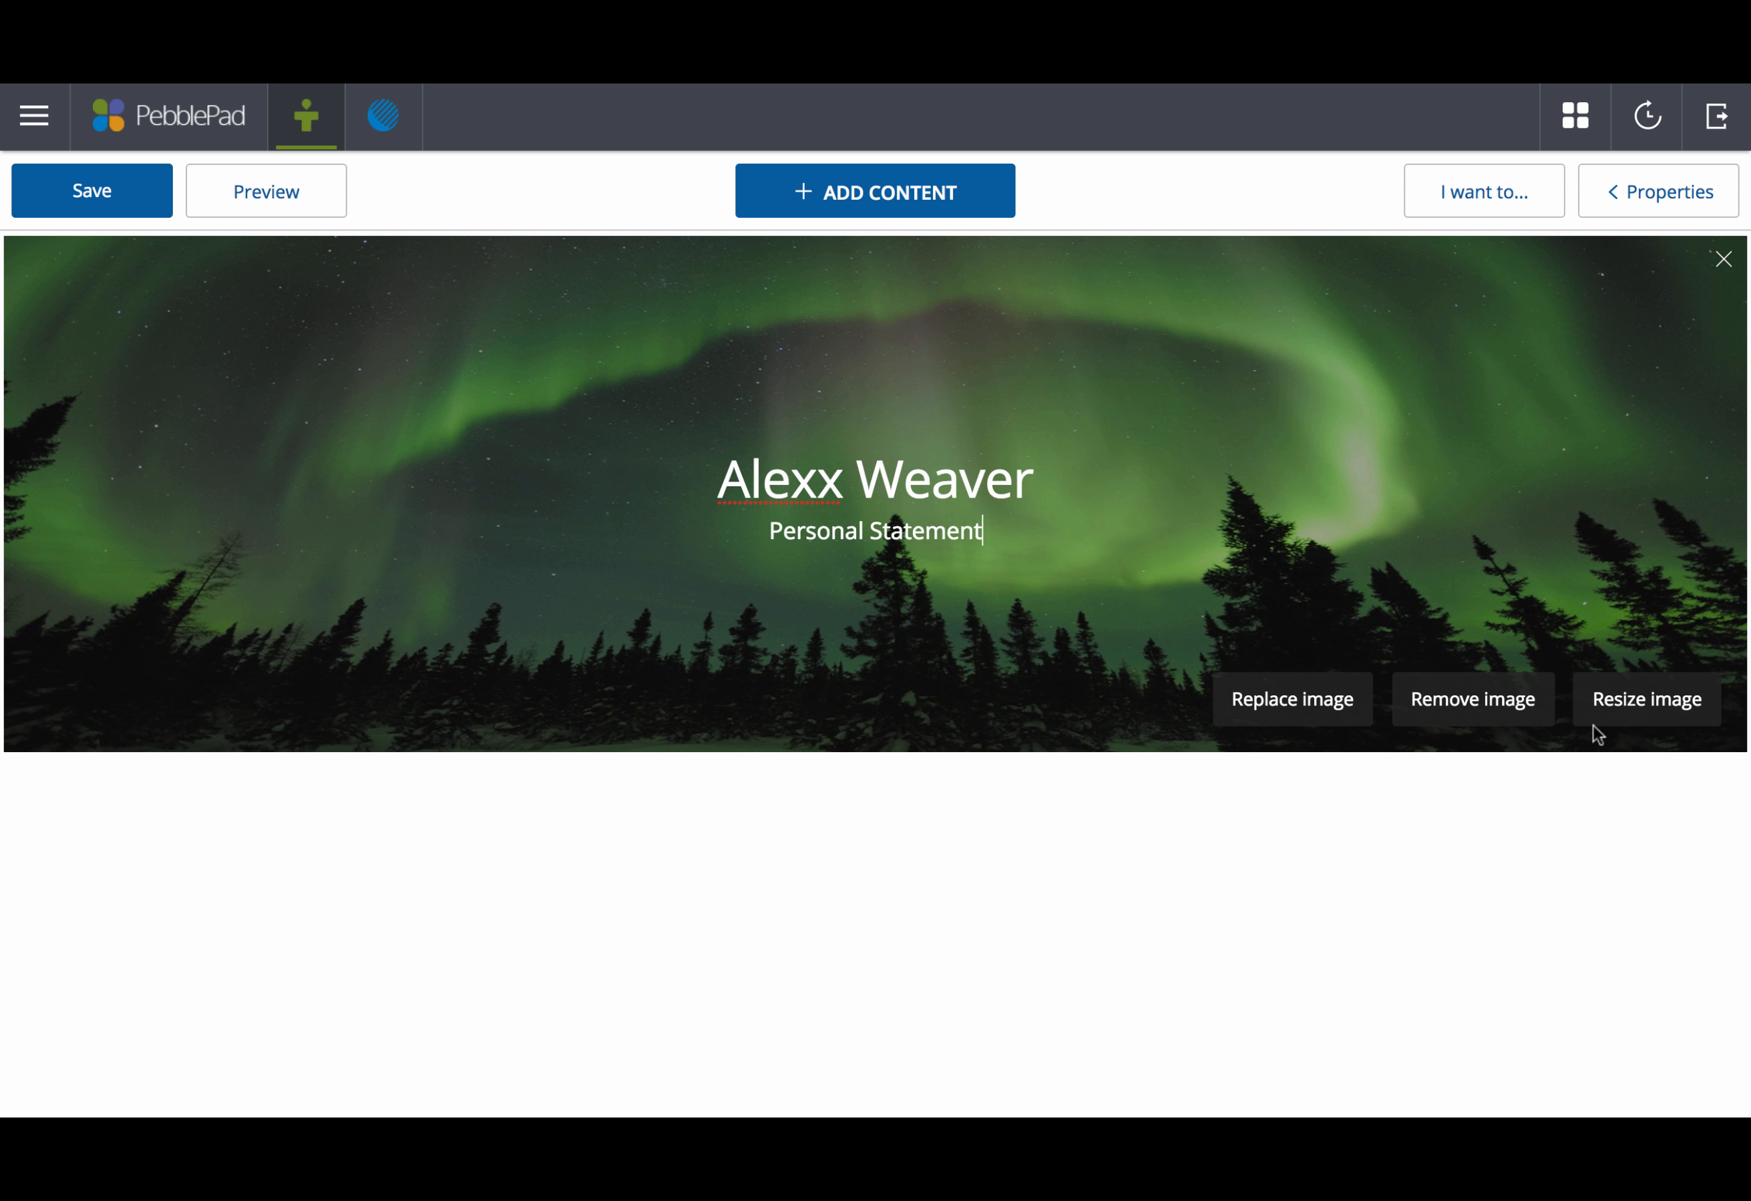
pyautogui.click(1633, 702)
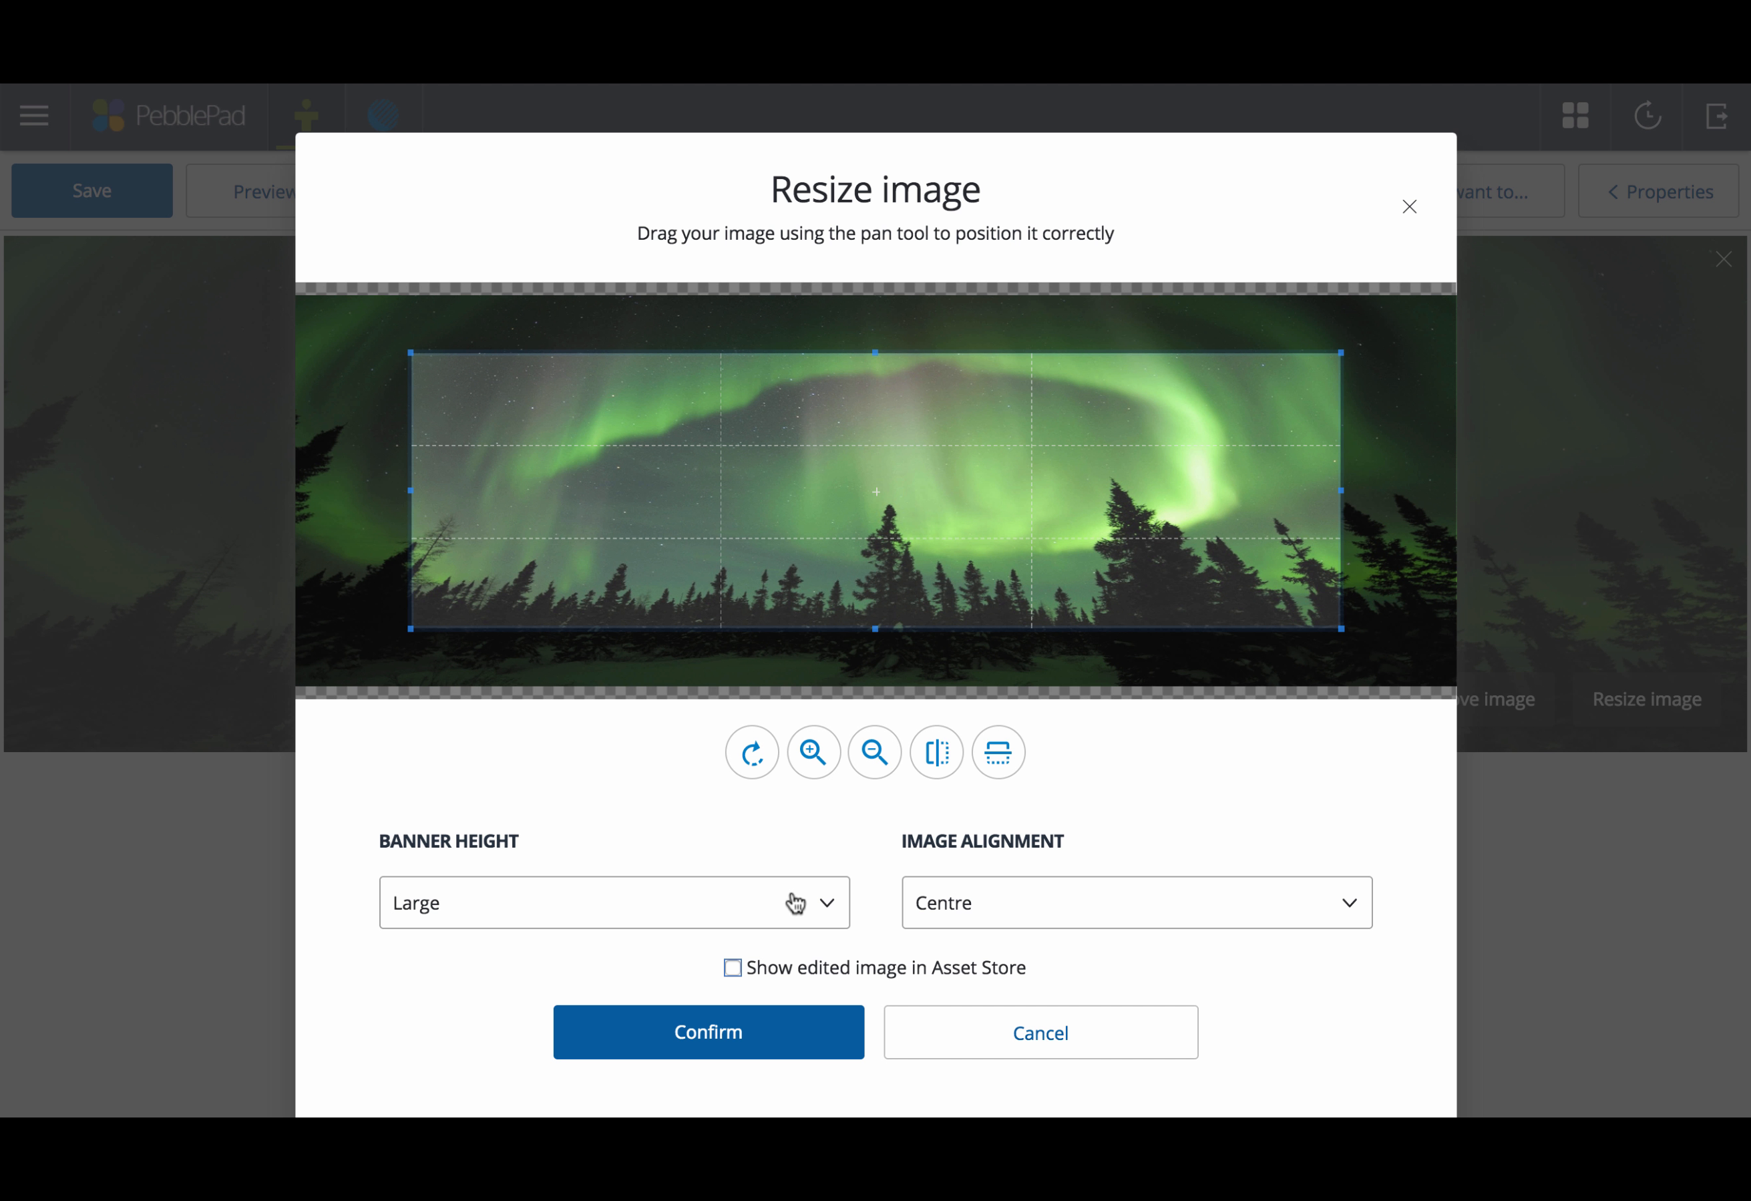
pyautogui.click(817, 902)
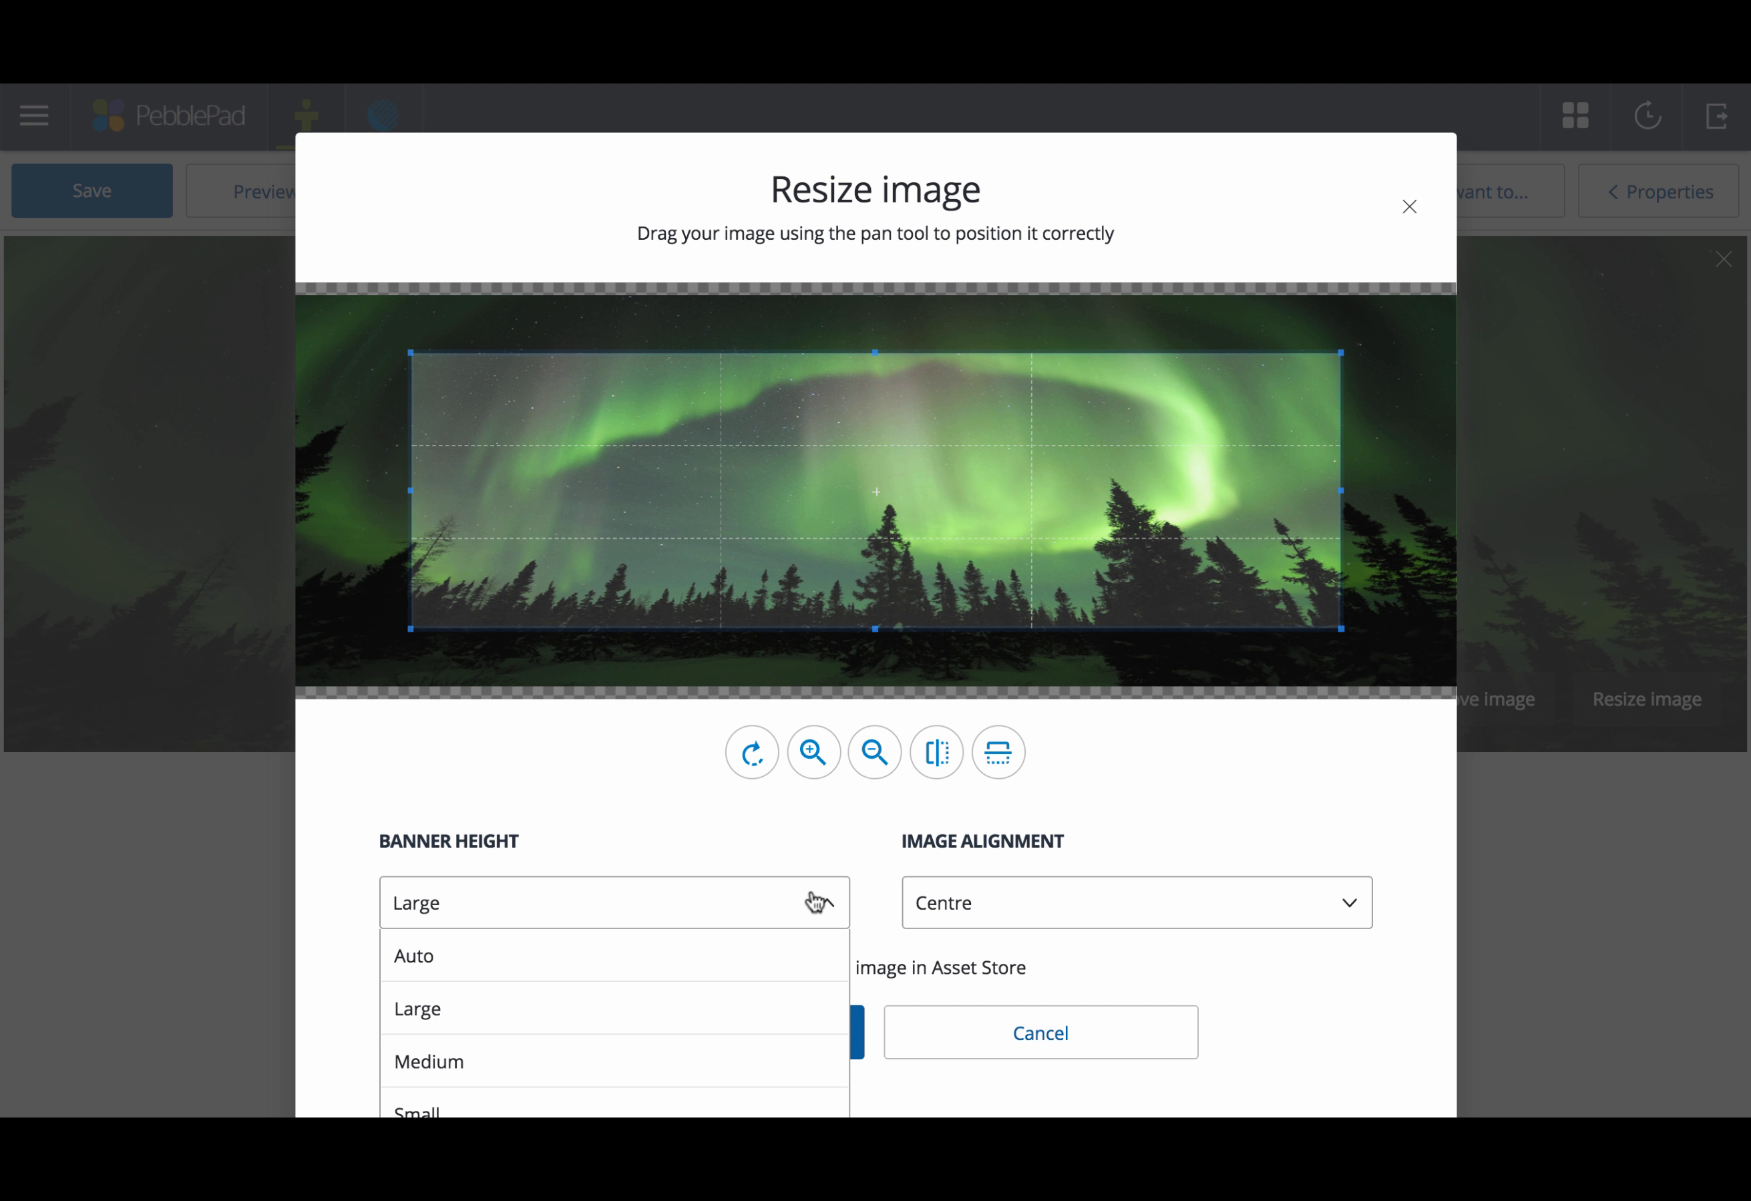
pyautogui.click(1023, 904)
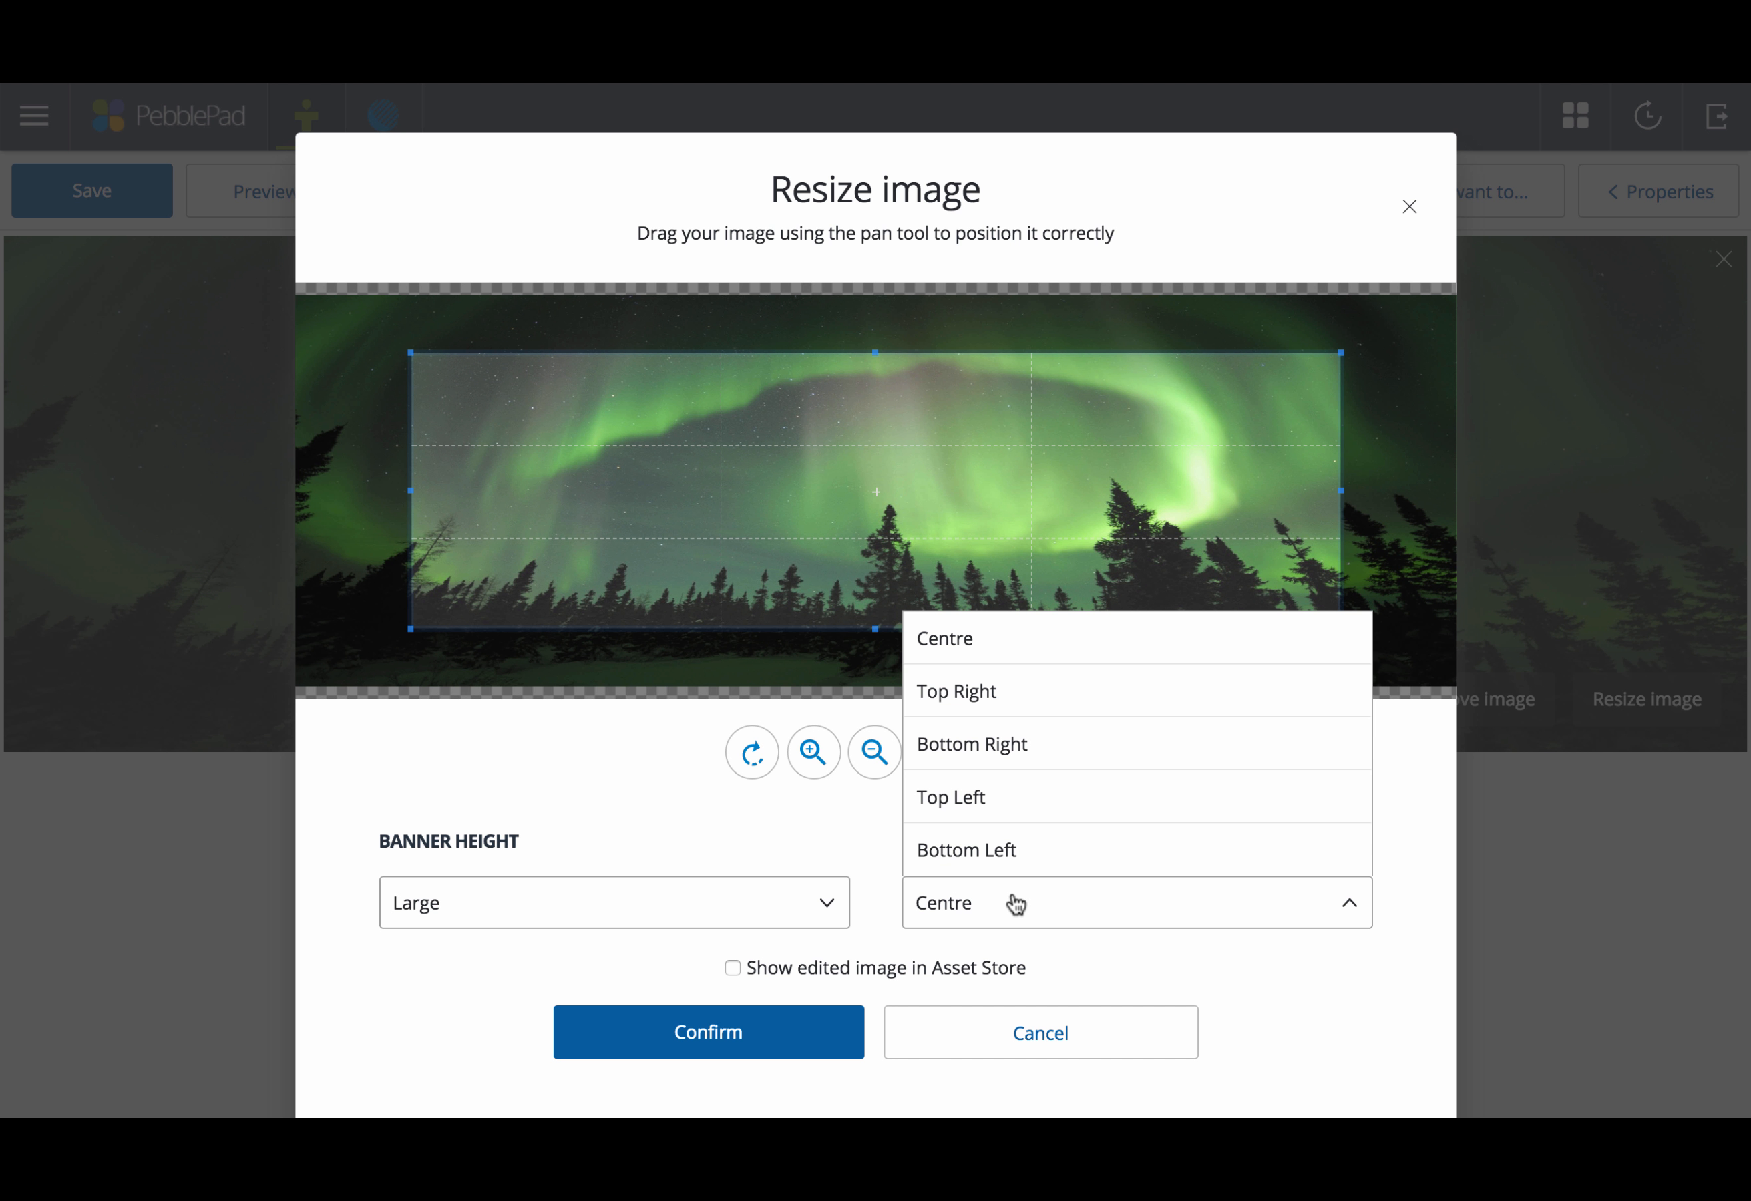
pyautogui.click(1016, 904)
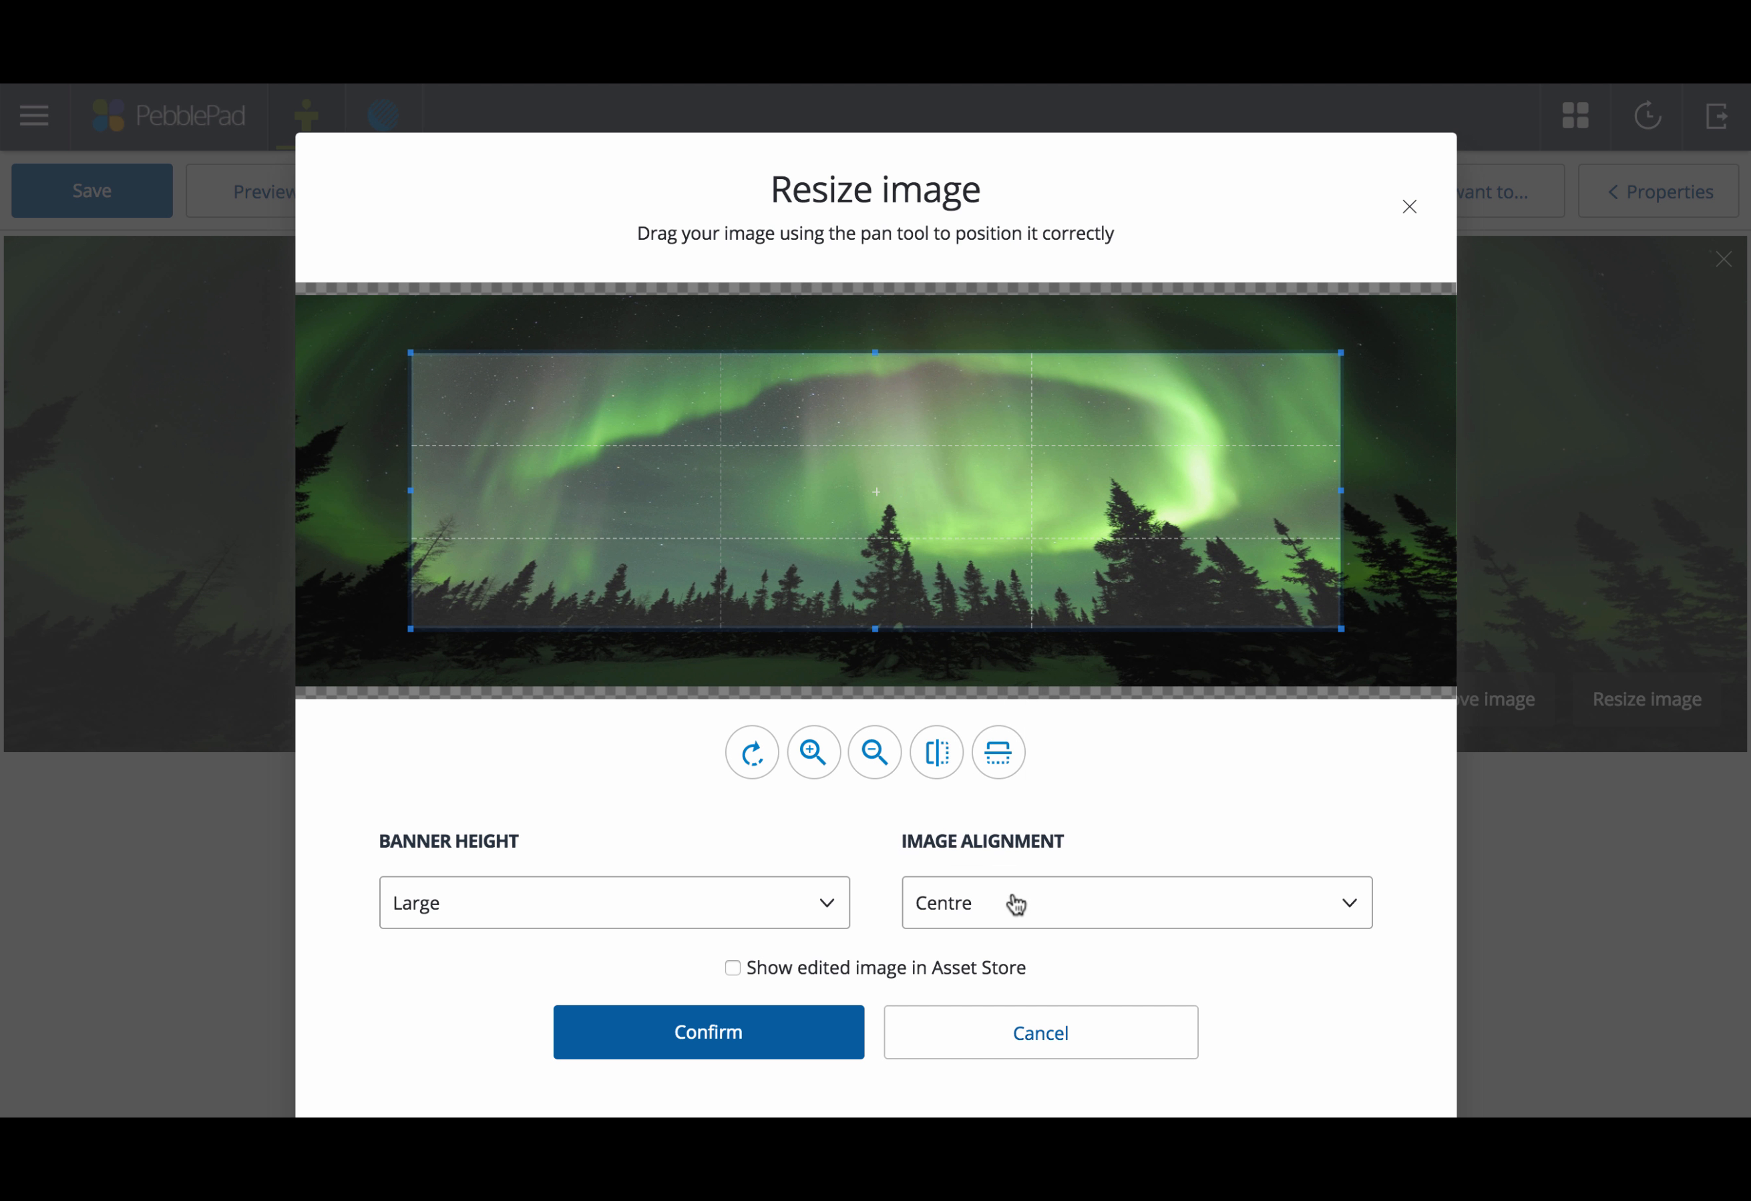
pyautogui.click(1038, 1036)
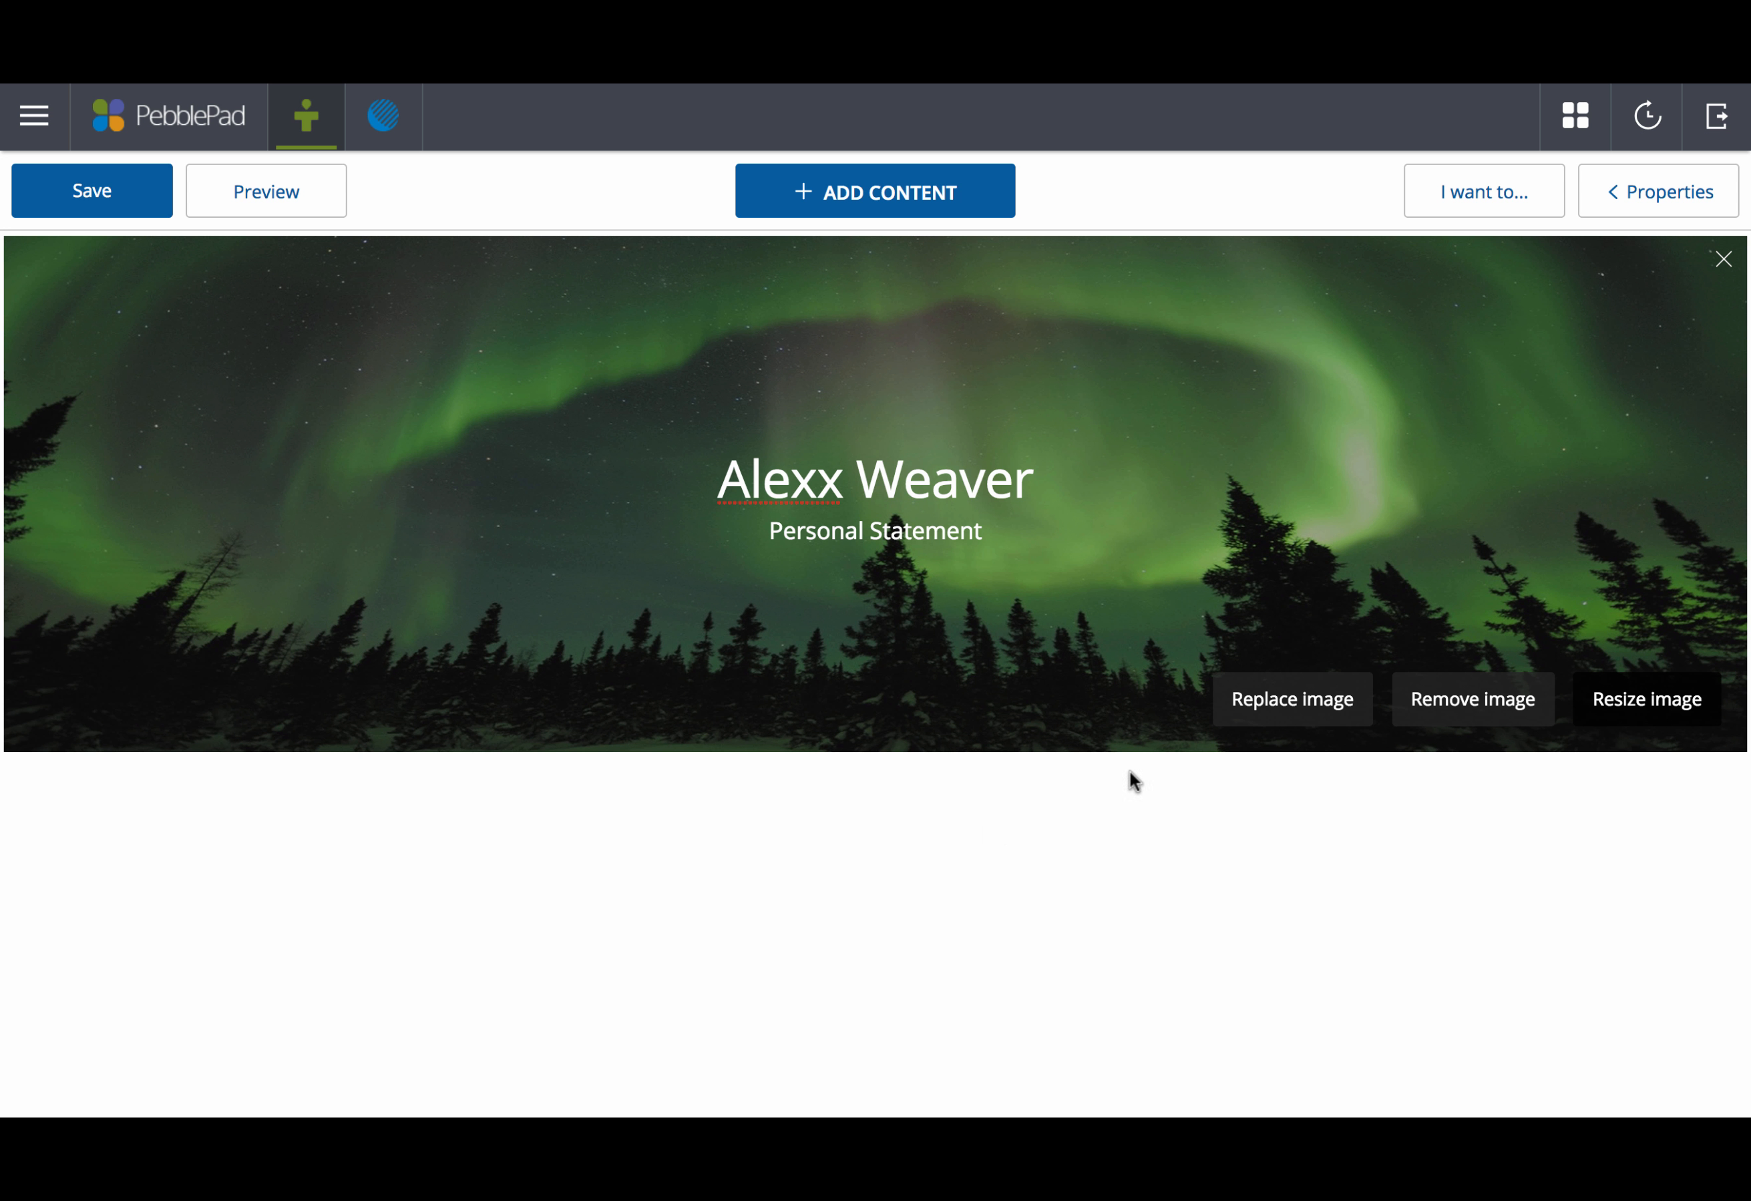
# Step: Add a text block below the banner, then place an image block to its right
pyautogui.click(889, 191)
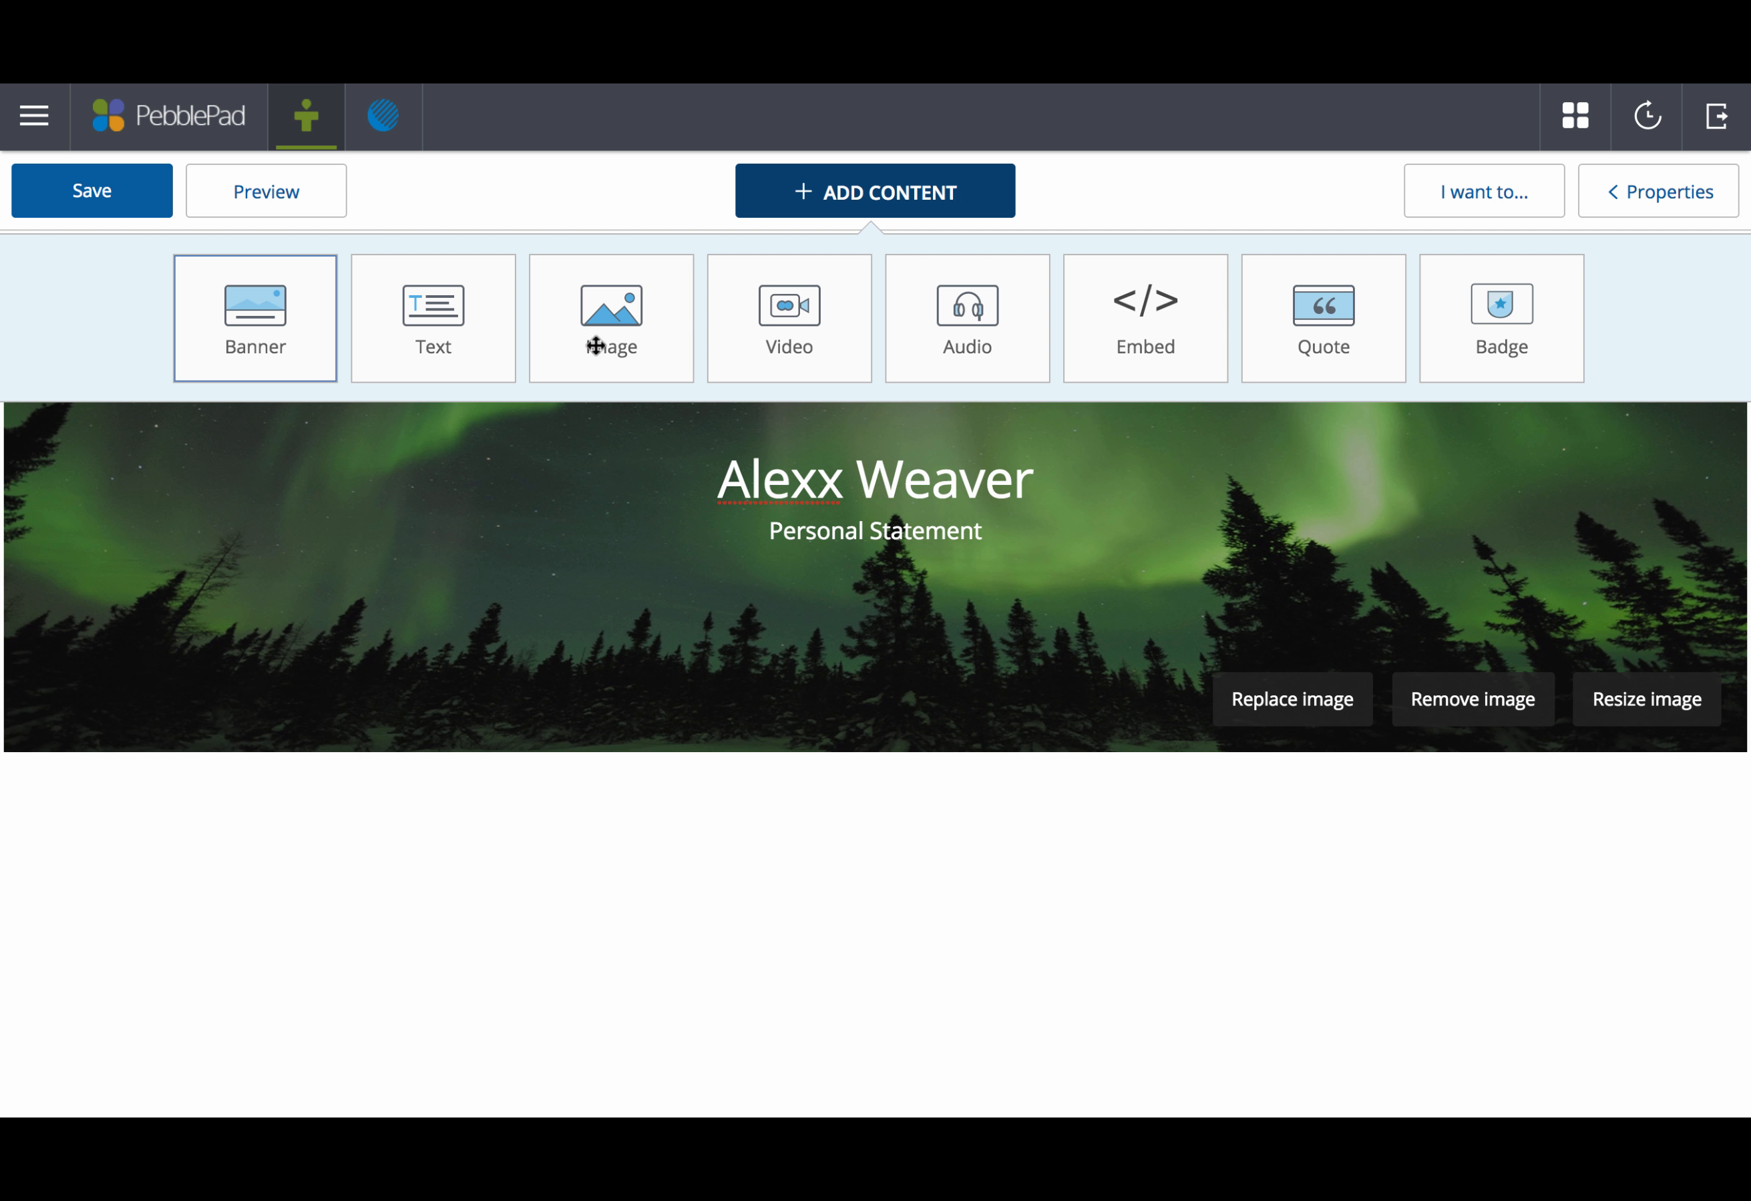
pyautogui.click(474, 325)
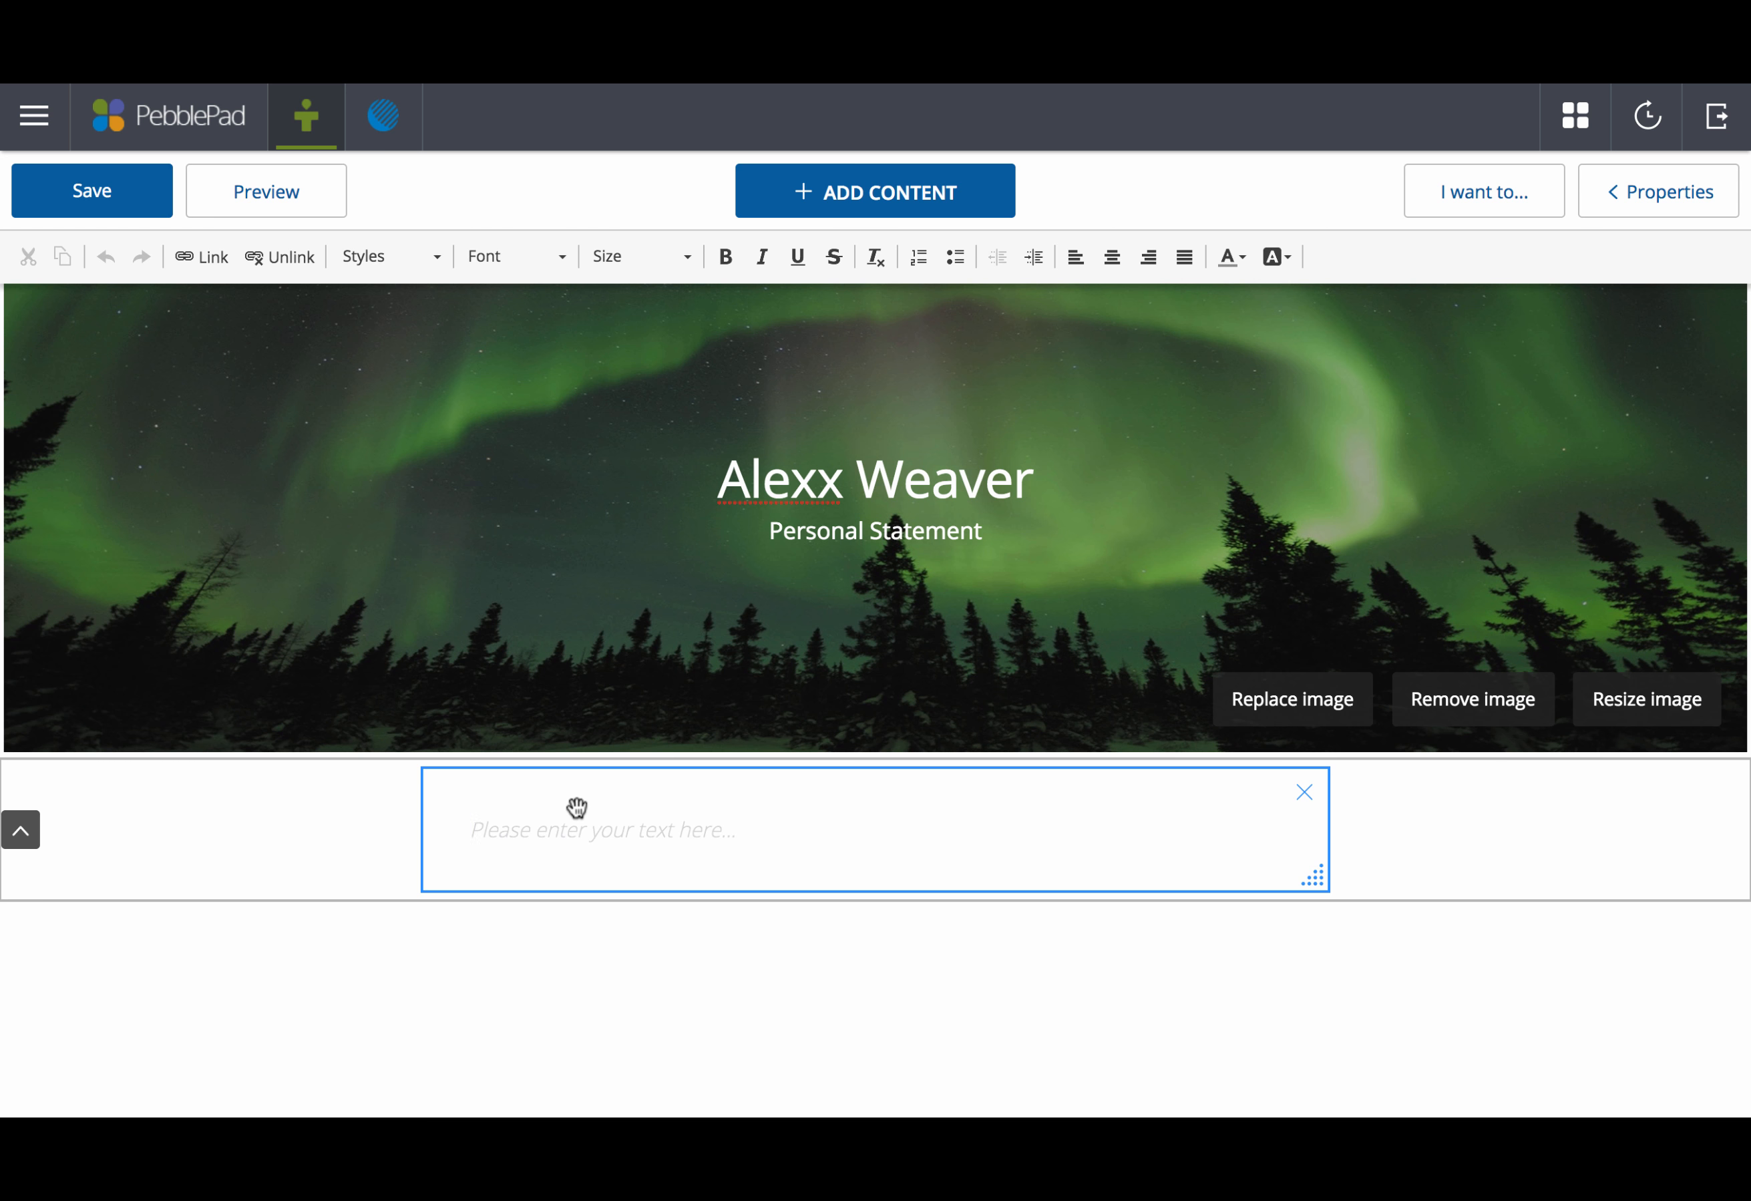
pyautogui.click(840, 192)
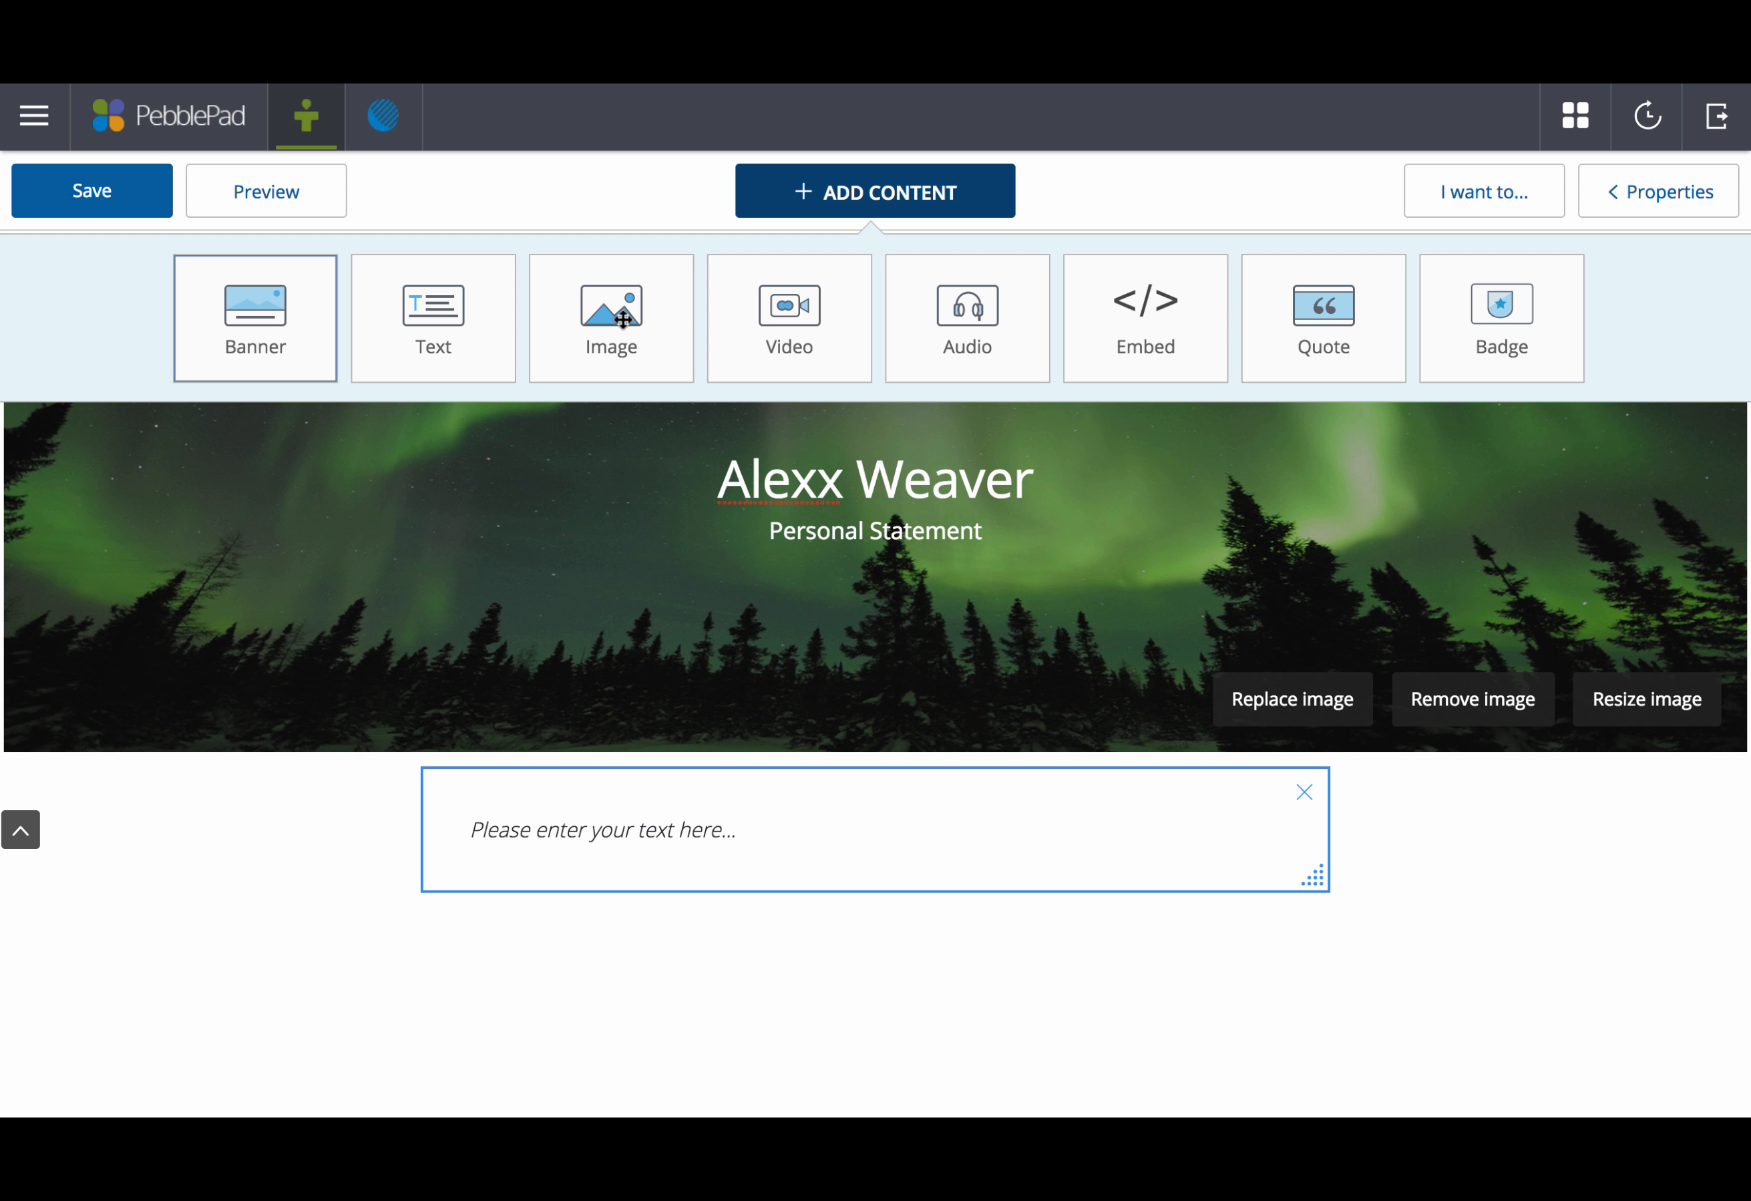
pyautogui.moveTo(623, 319); pyautogui.dragTo(1656, 840)
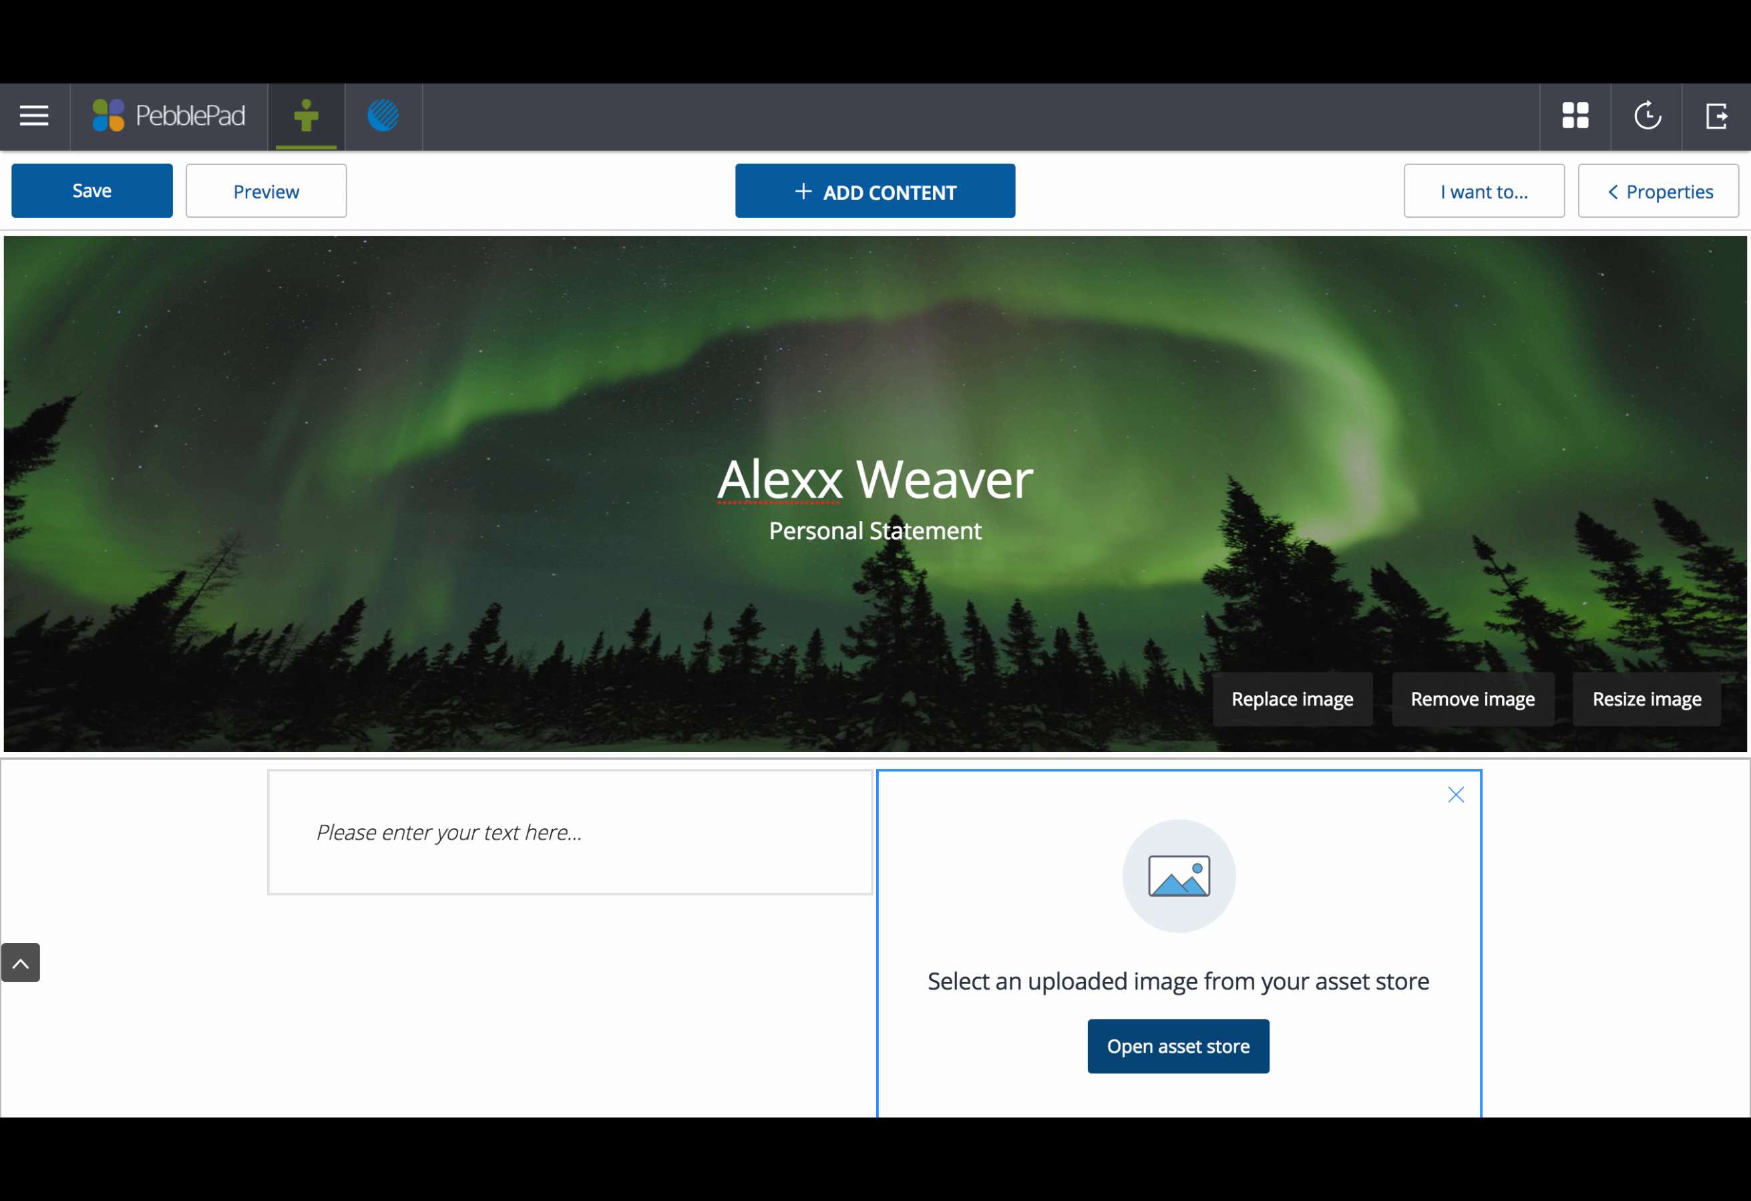
# Step: Upload the portrait screenshot from Downloads, titled as the student's profile pic, into the image block
pyautogui.click(1257, 1061)
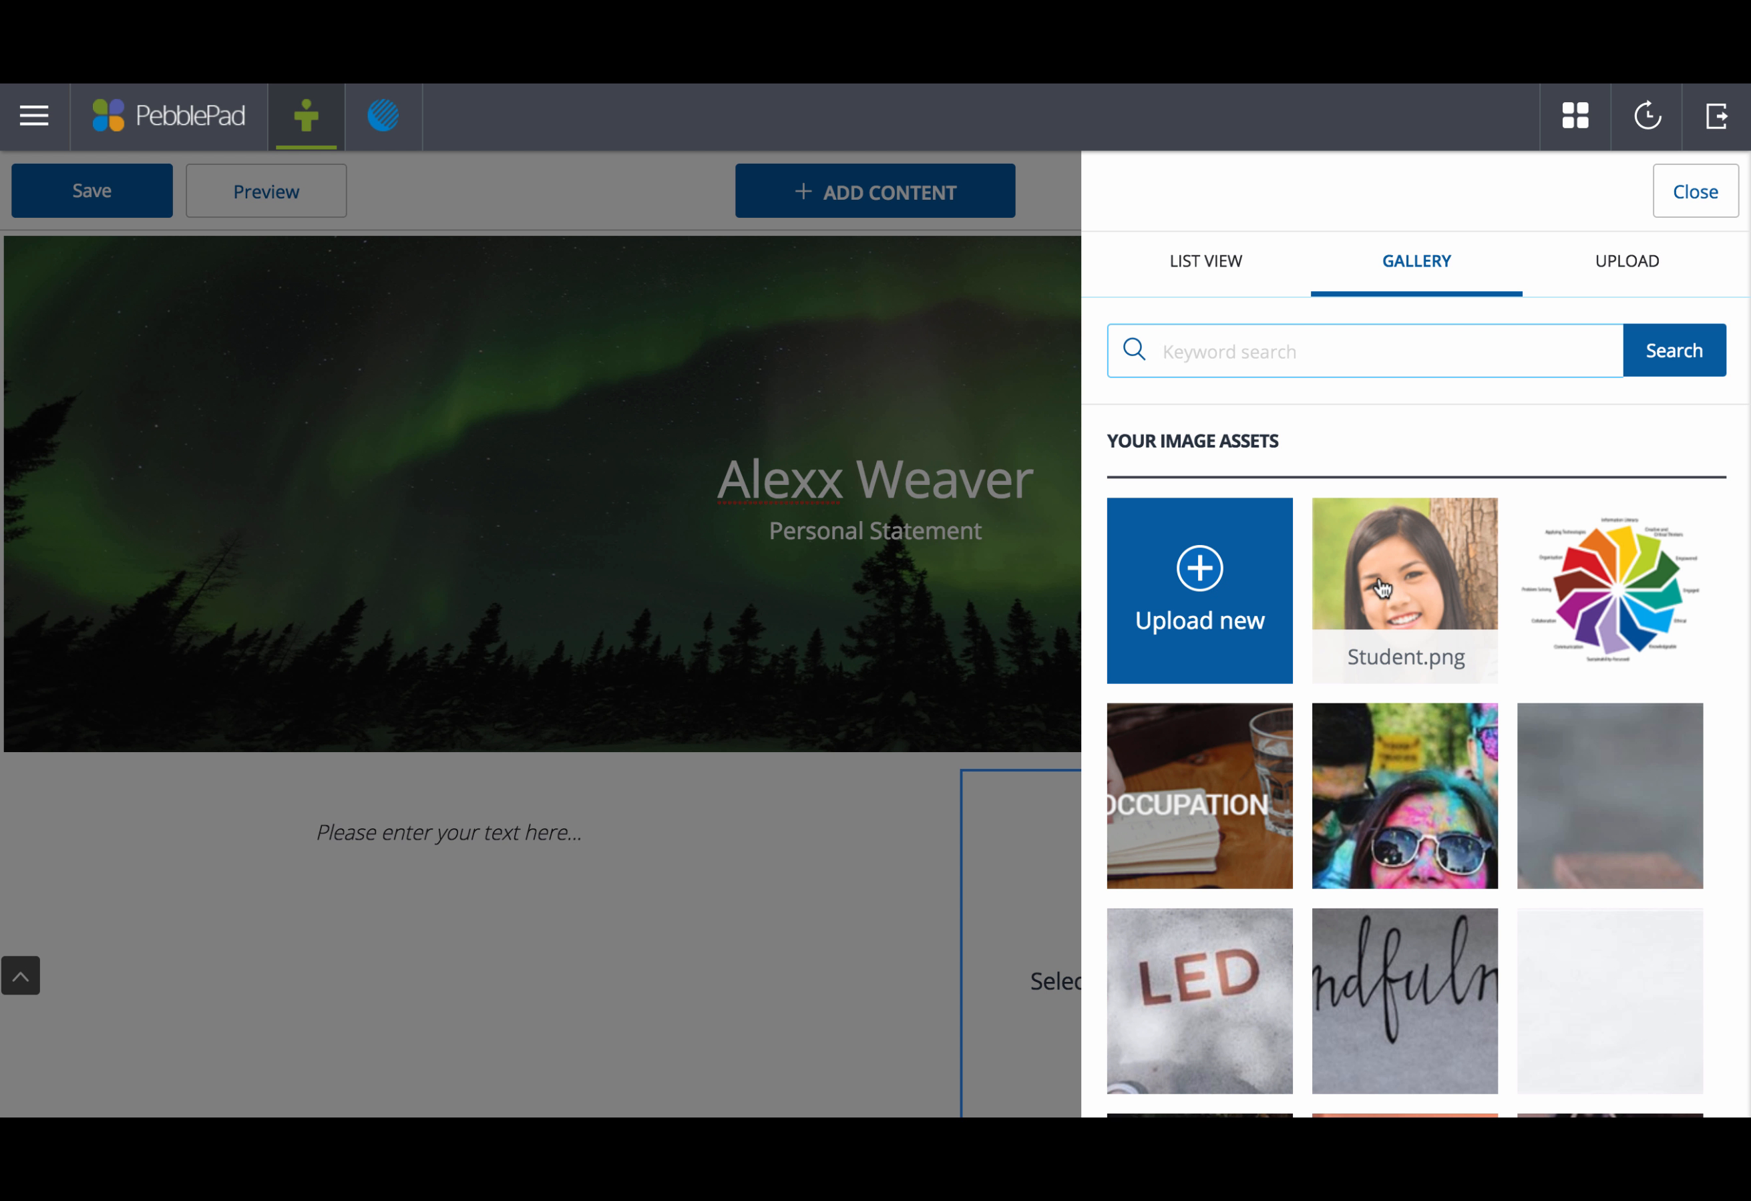
pyautogui.click(1618, 279)
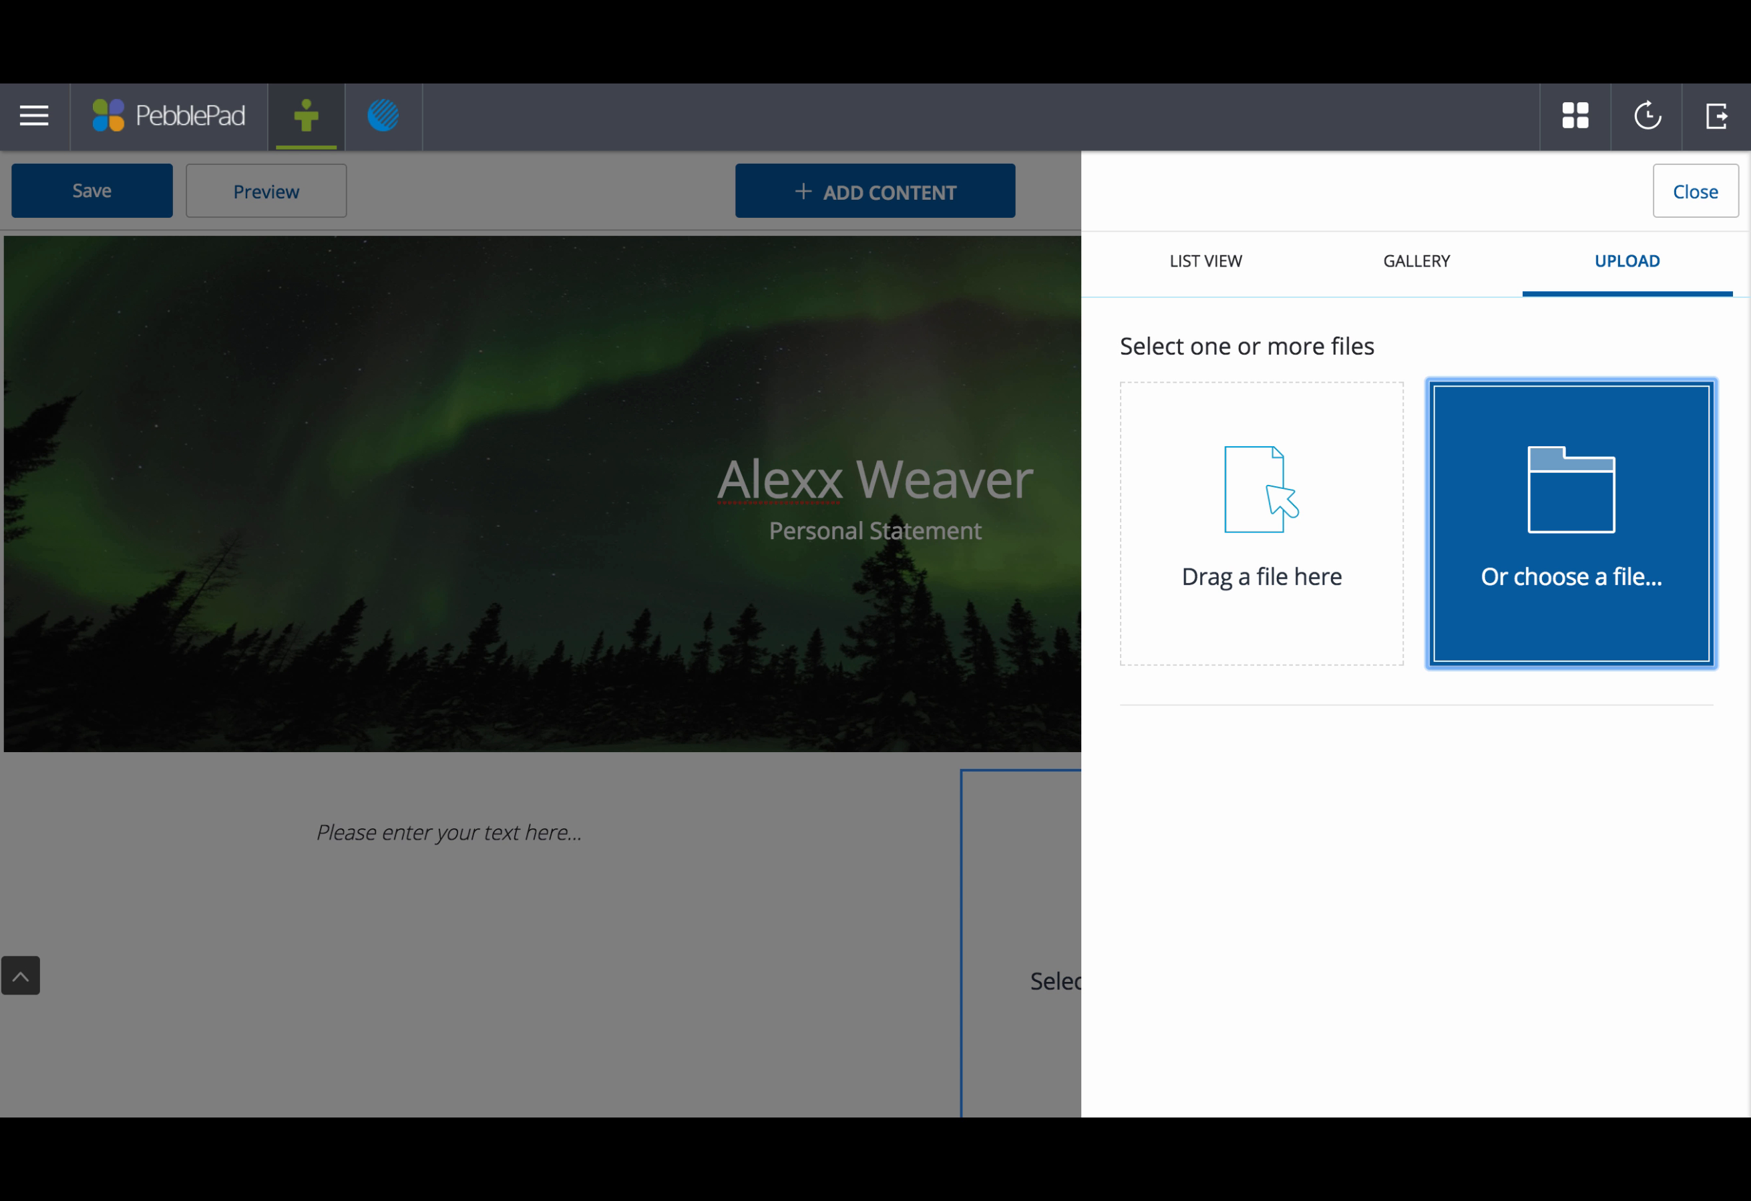
pyautogui.click(1514, 1168)
pyautogui.moveTo(1522, 1110); pyautogui.dragTo(1284, 553)
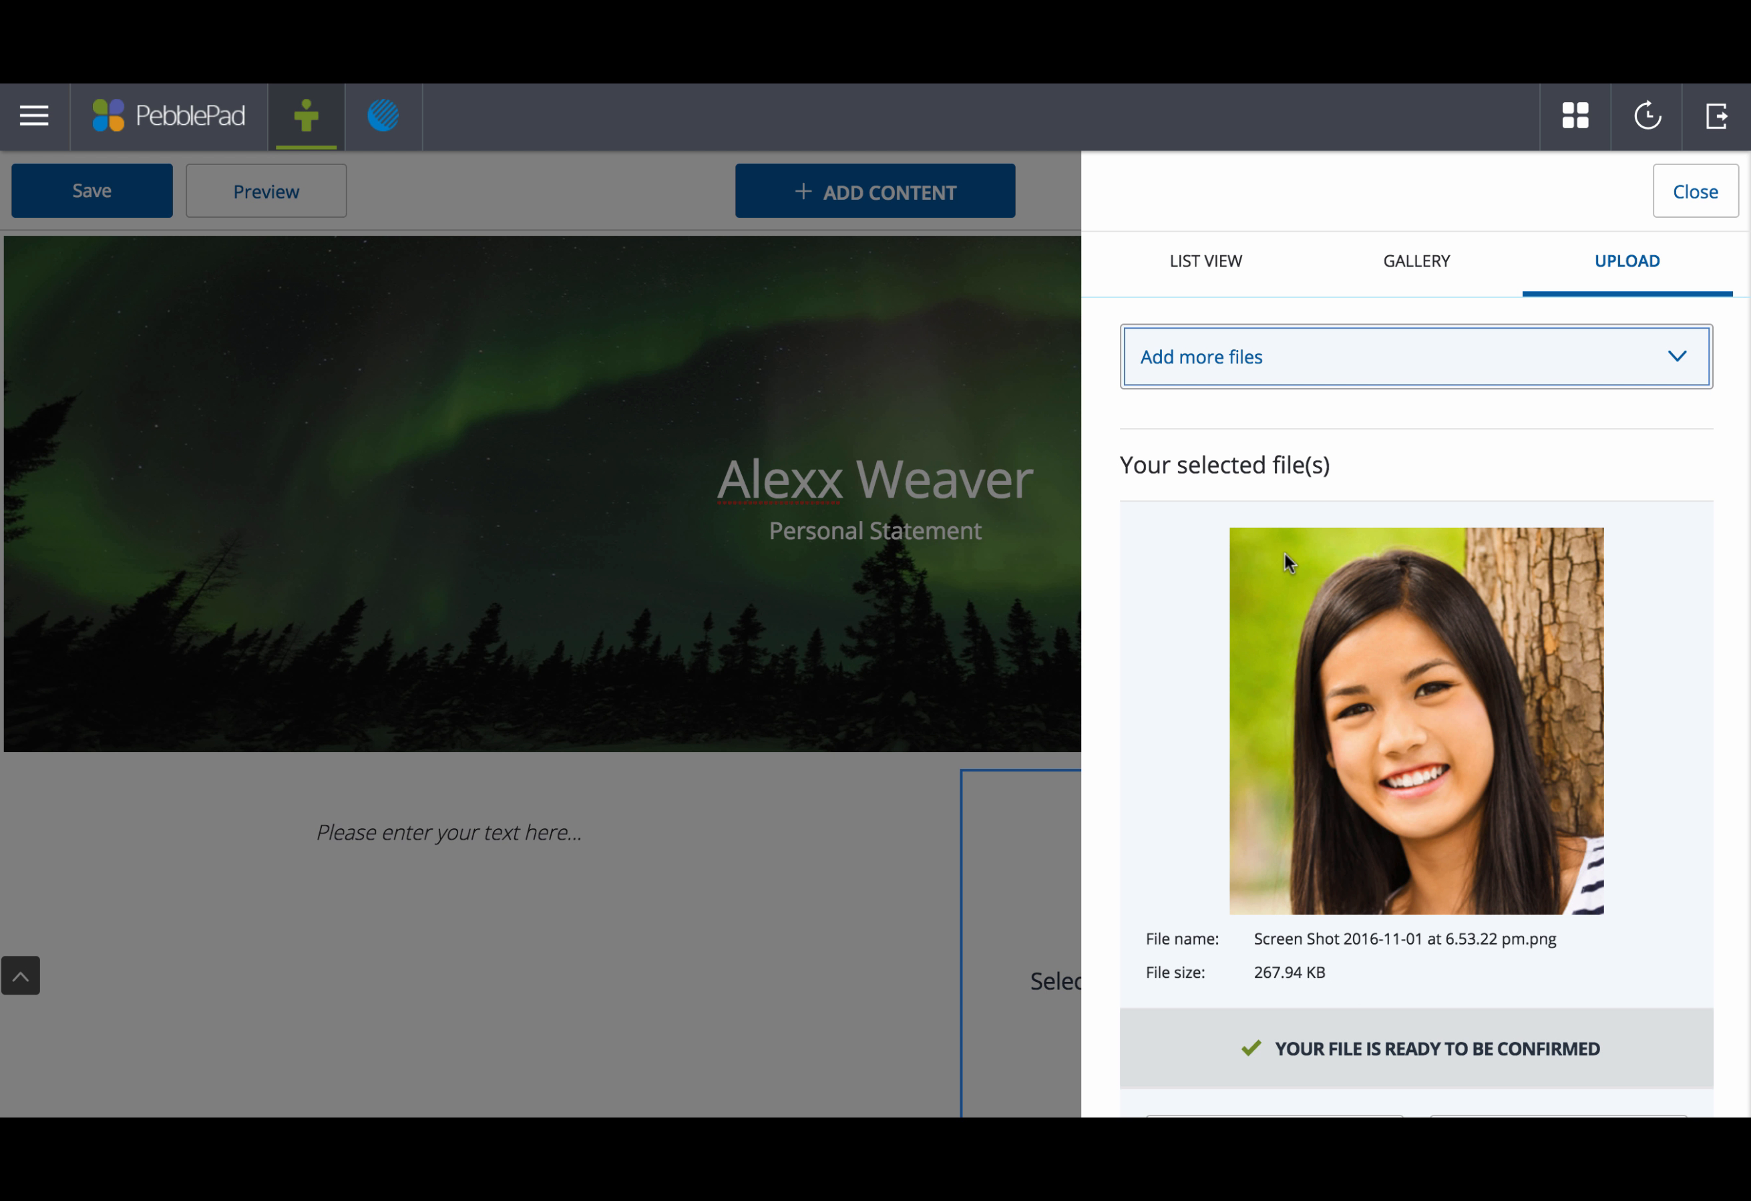
pyautogui.scroll(-5, 1403, 1013)
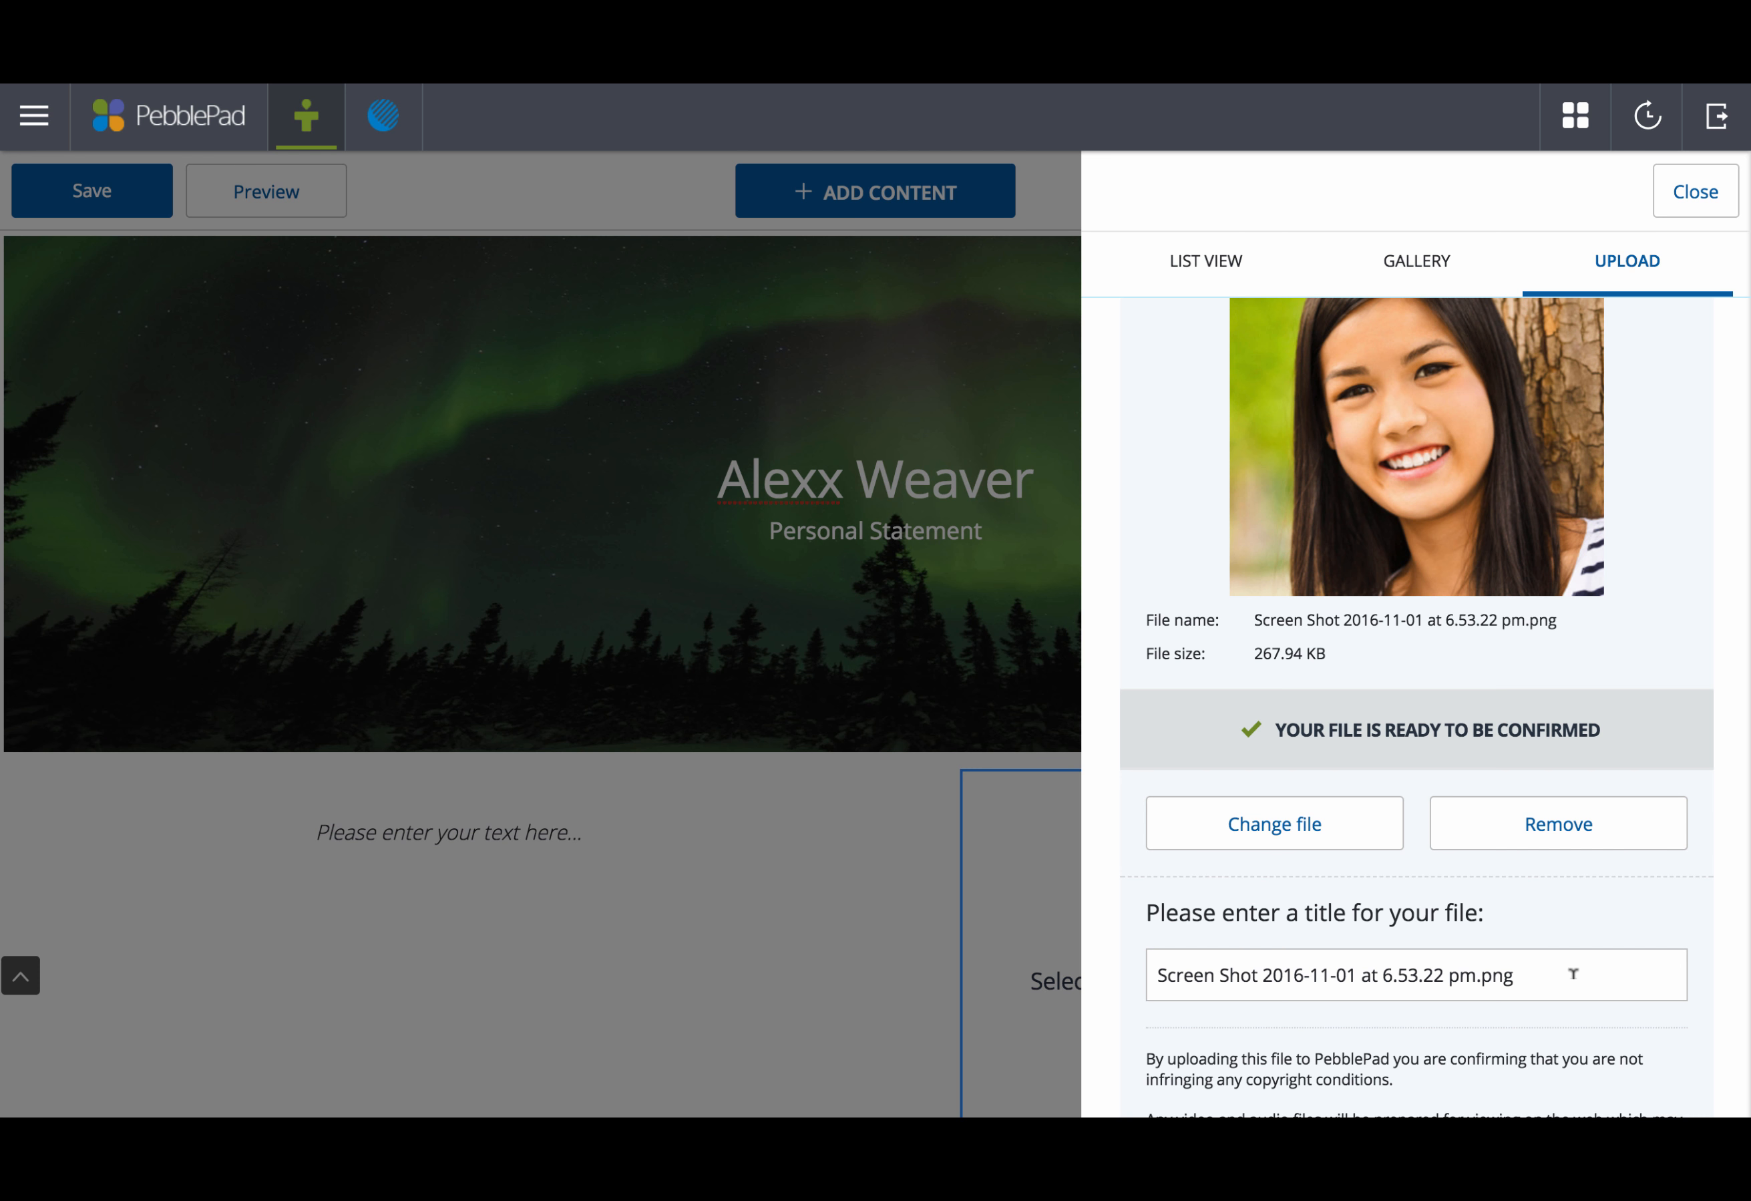
pyautogui.moveTo(1573, 975); pyautogui.dragTo(1148, 972)
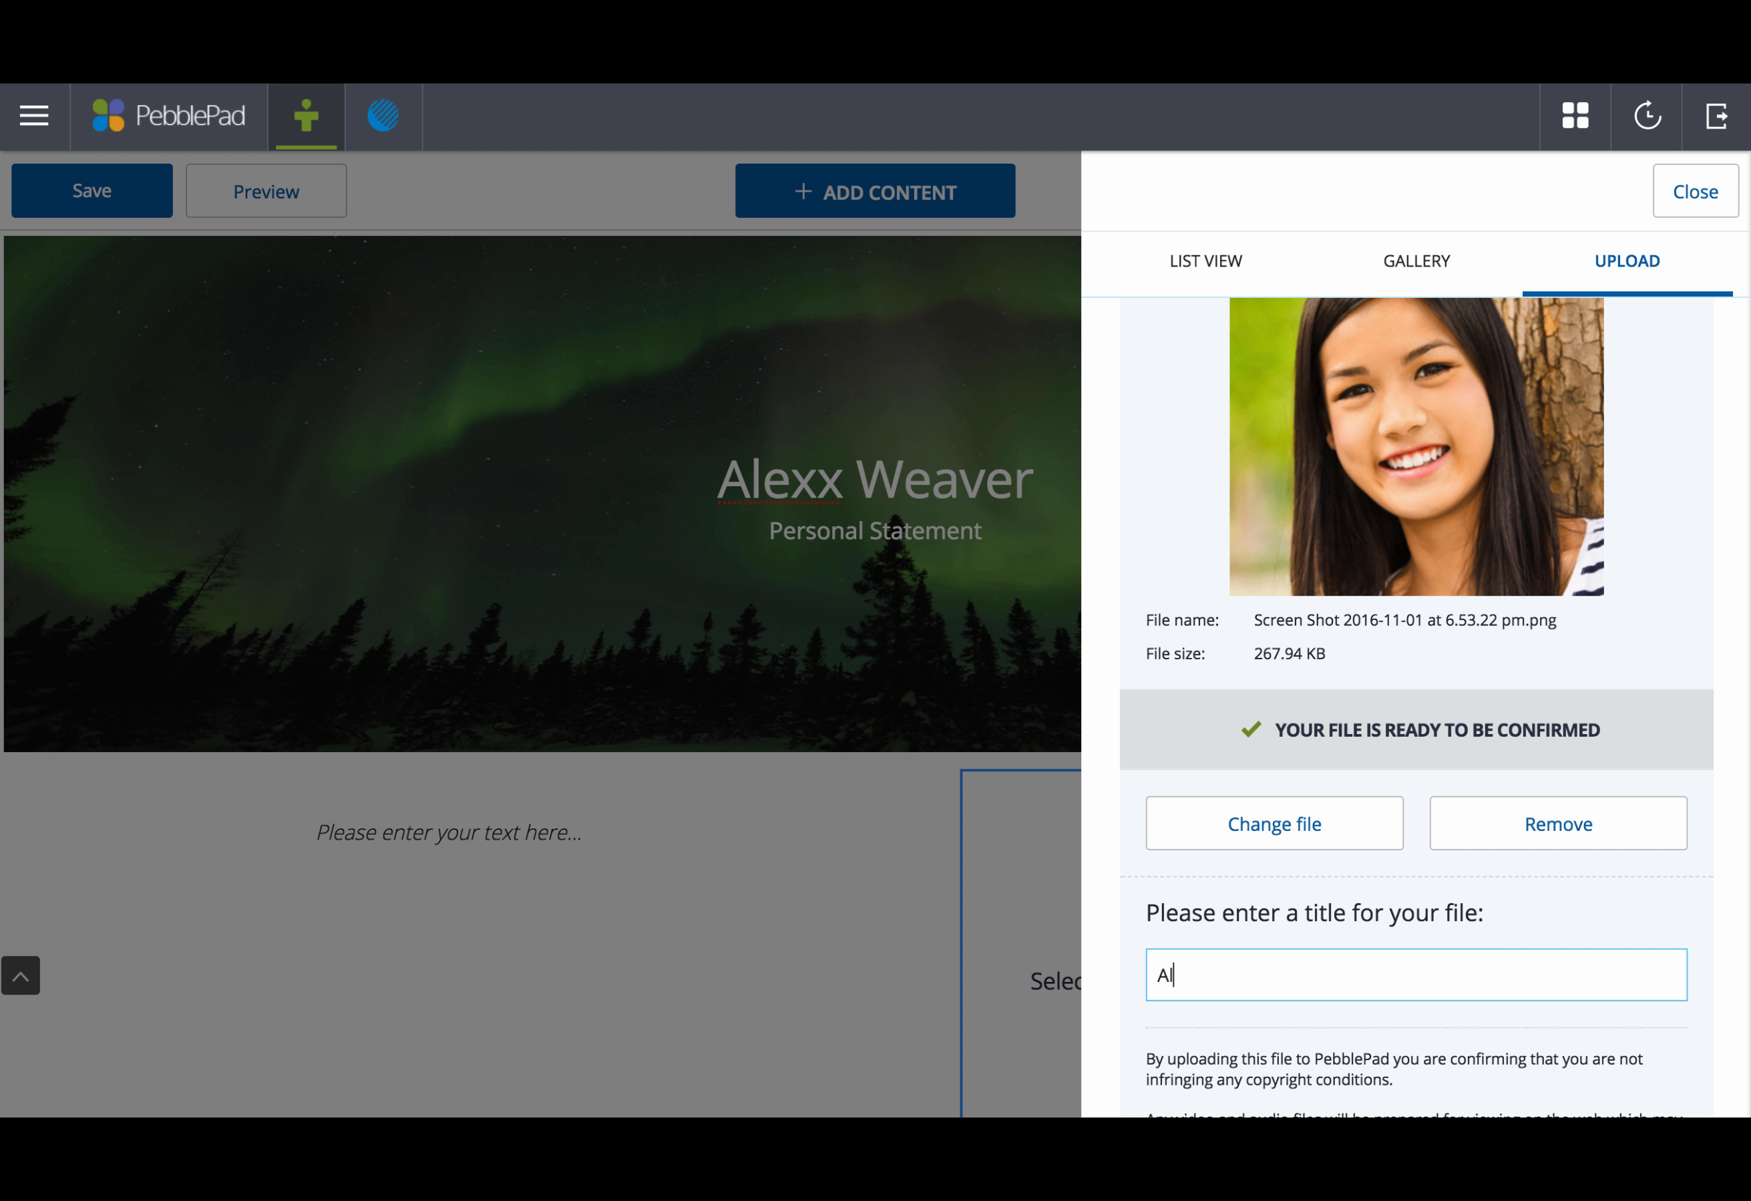
pyautogui.scroll(-3, 1396, 943)
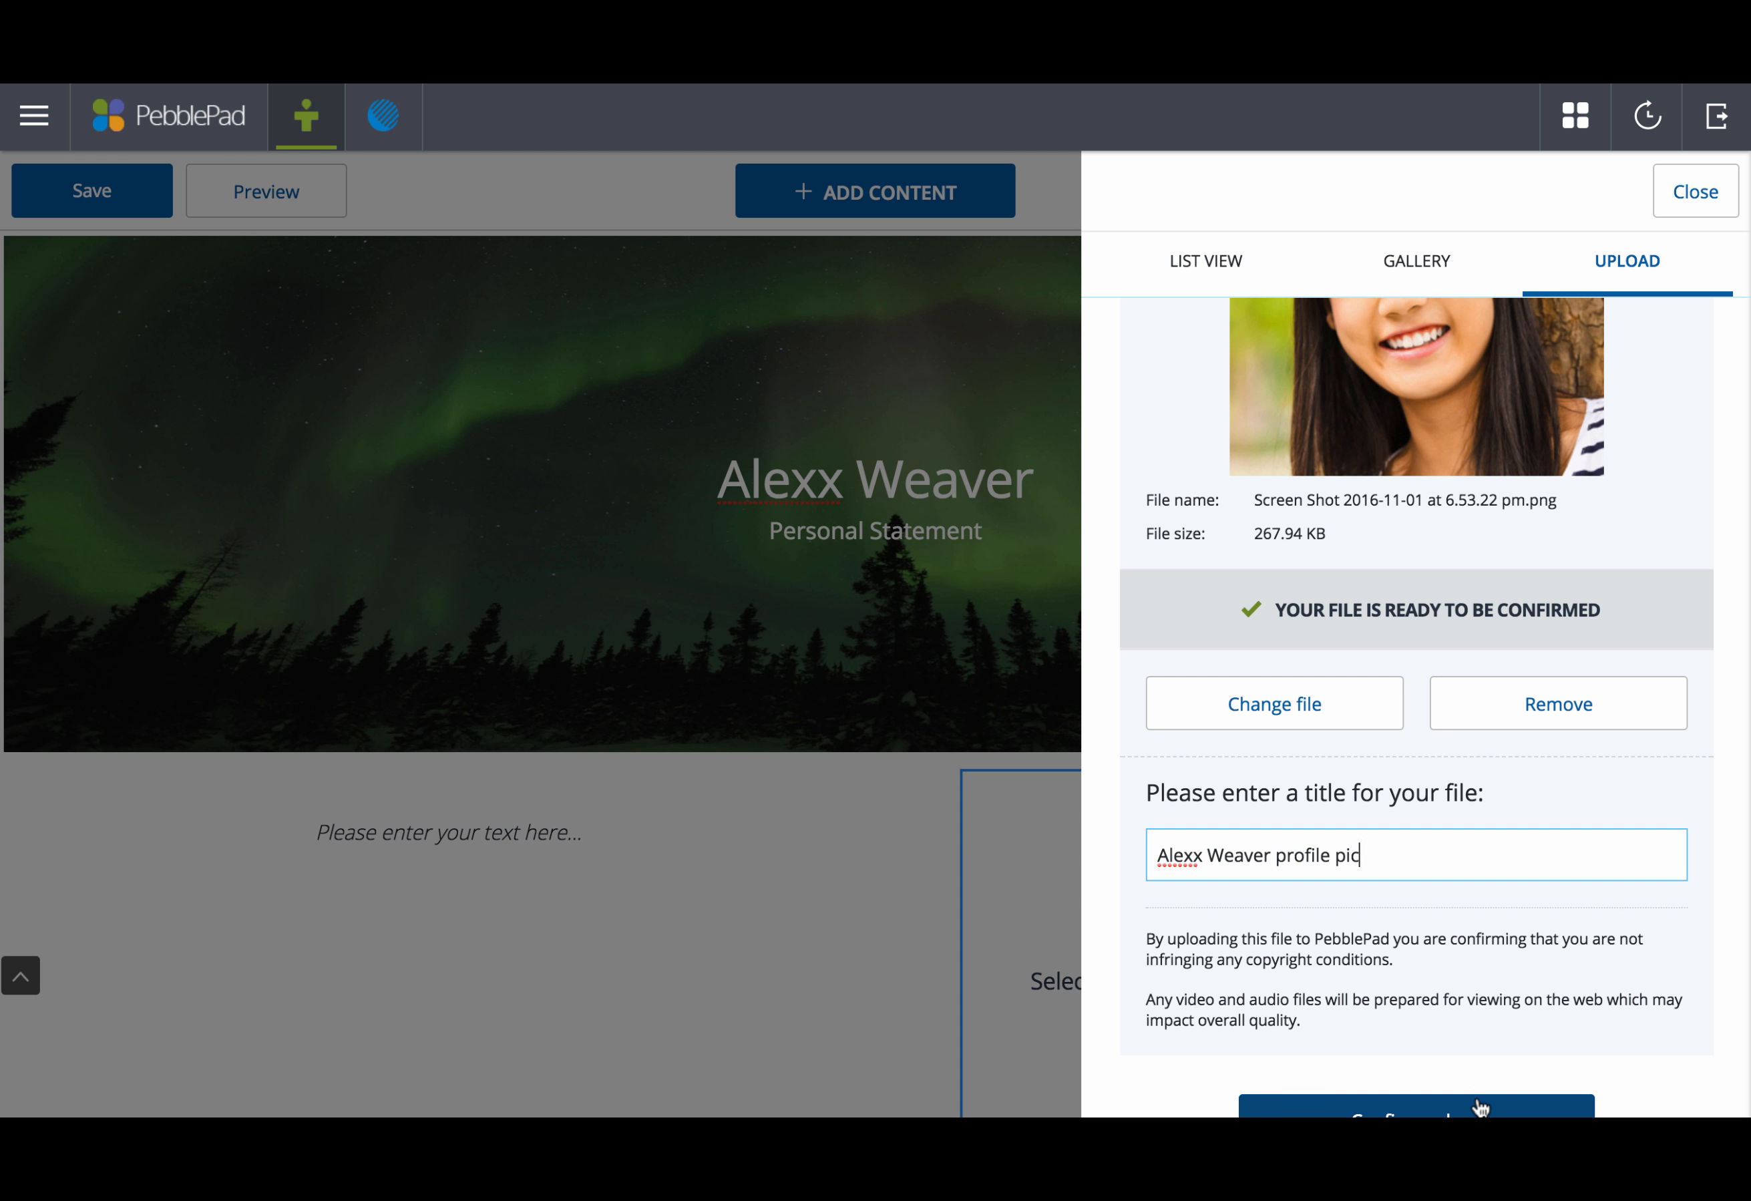
pyautogui.click(1478, 1104)
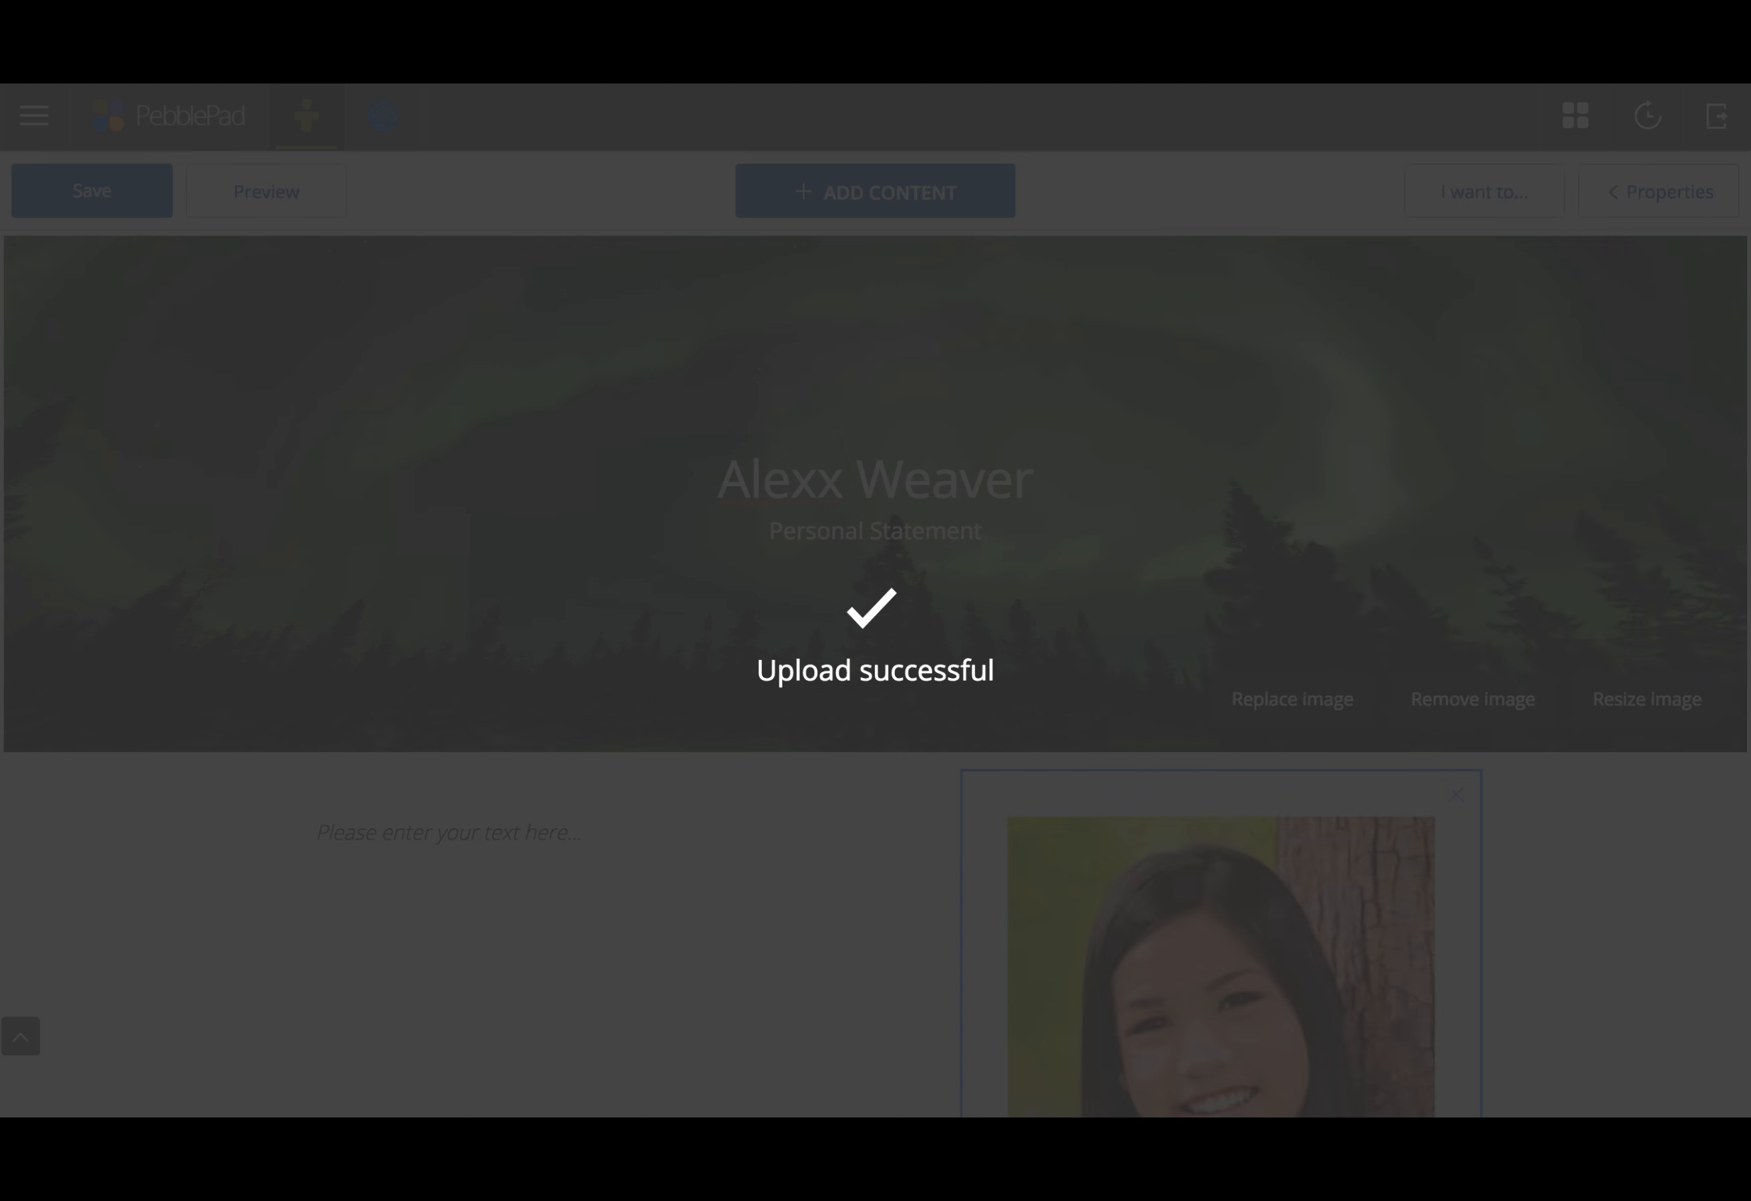
pyautogui.scroll(-3, 1511, 841)
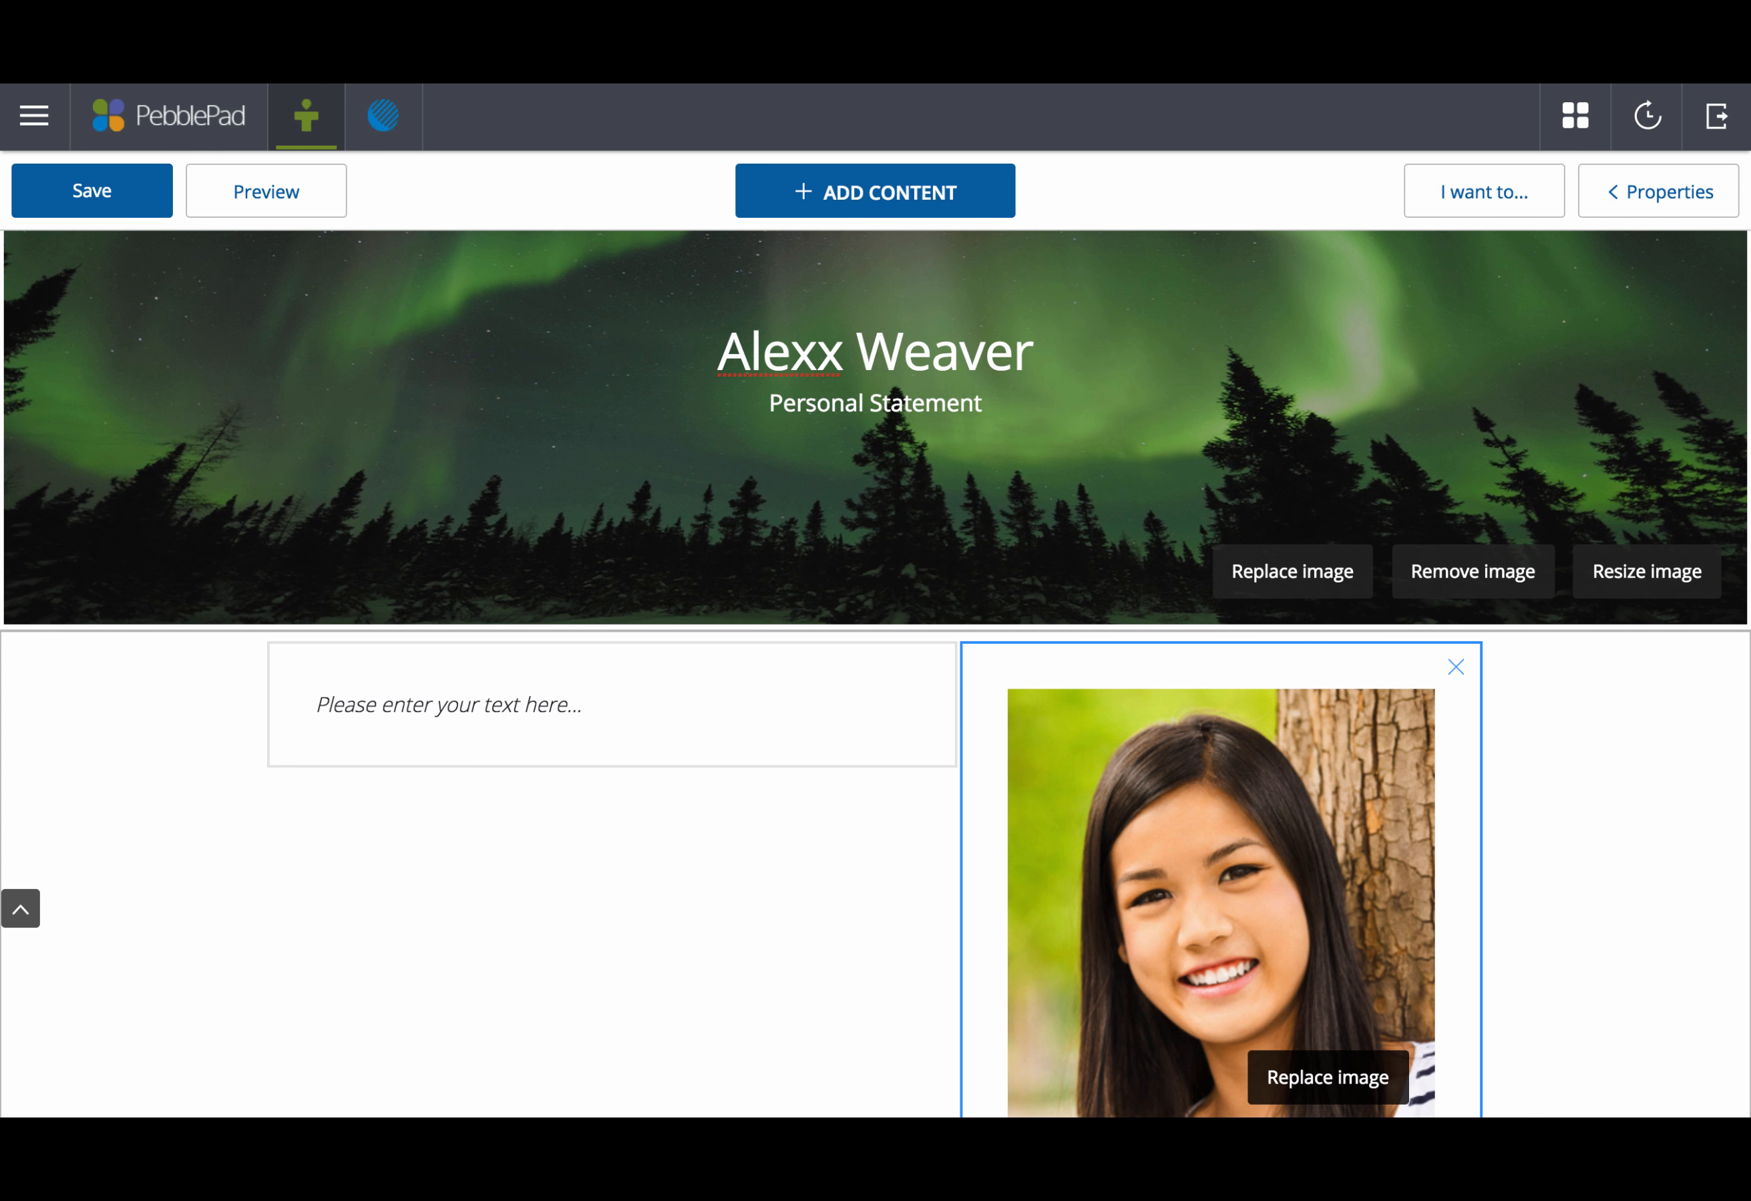
# Step: Widen the text column and start the text box with the line 'Personal statement'
pyautogui.moveTo(958, 1082); pyautogui.dragTo(1057, 1080)
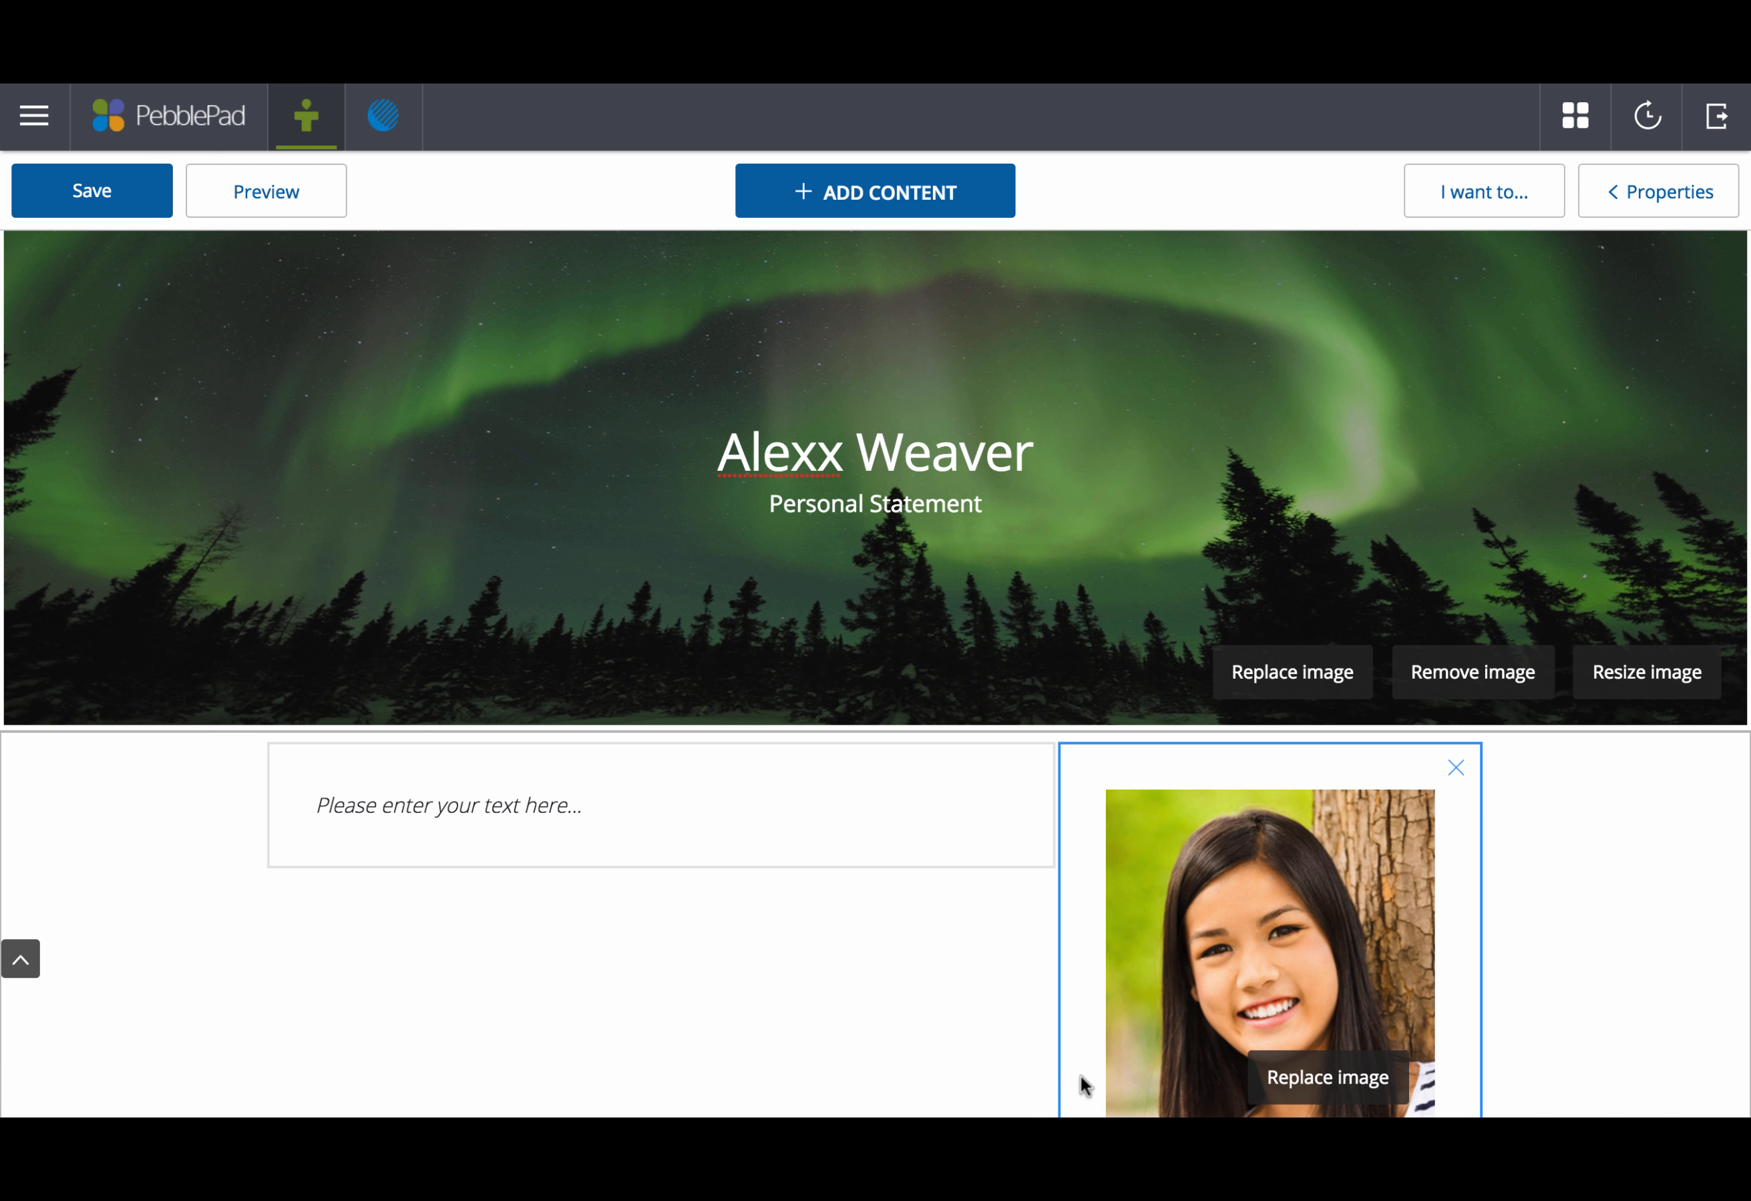
pyautogui.click(477, 818)
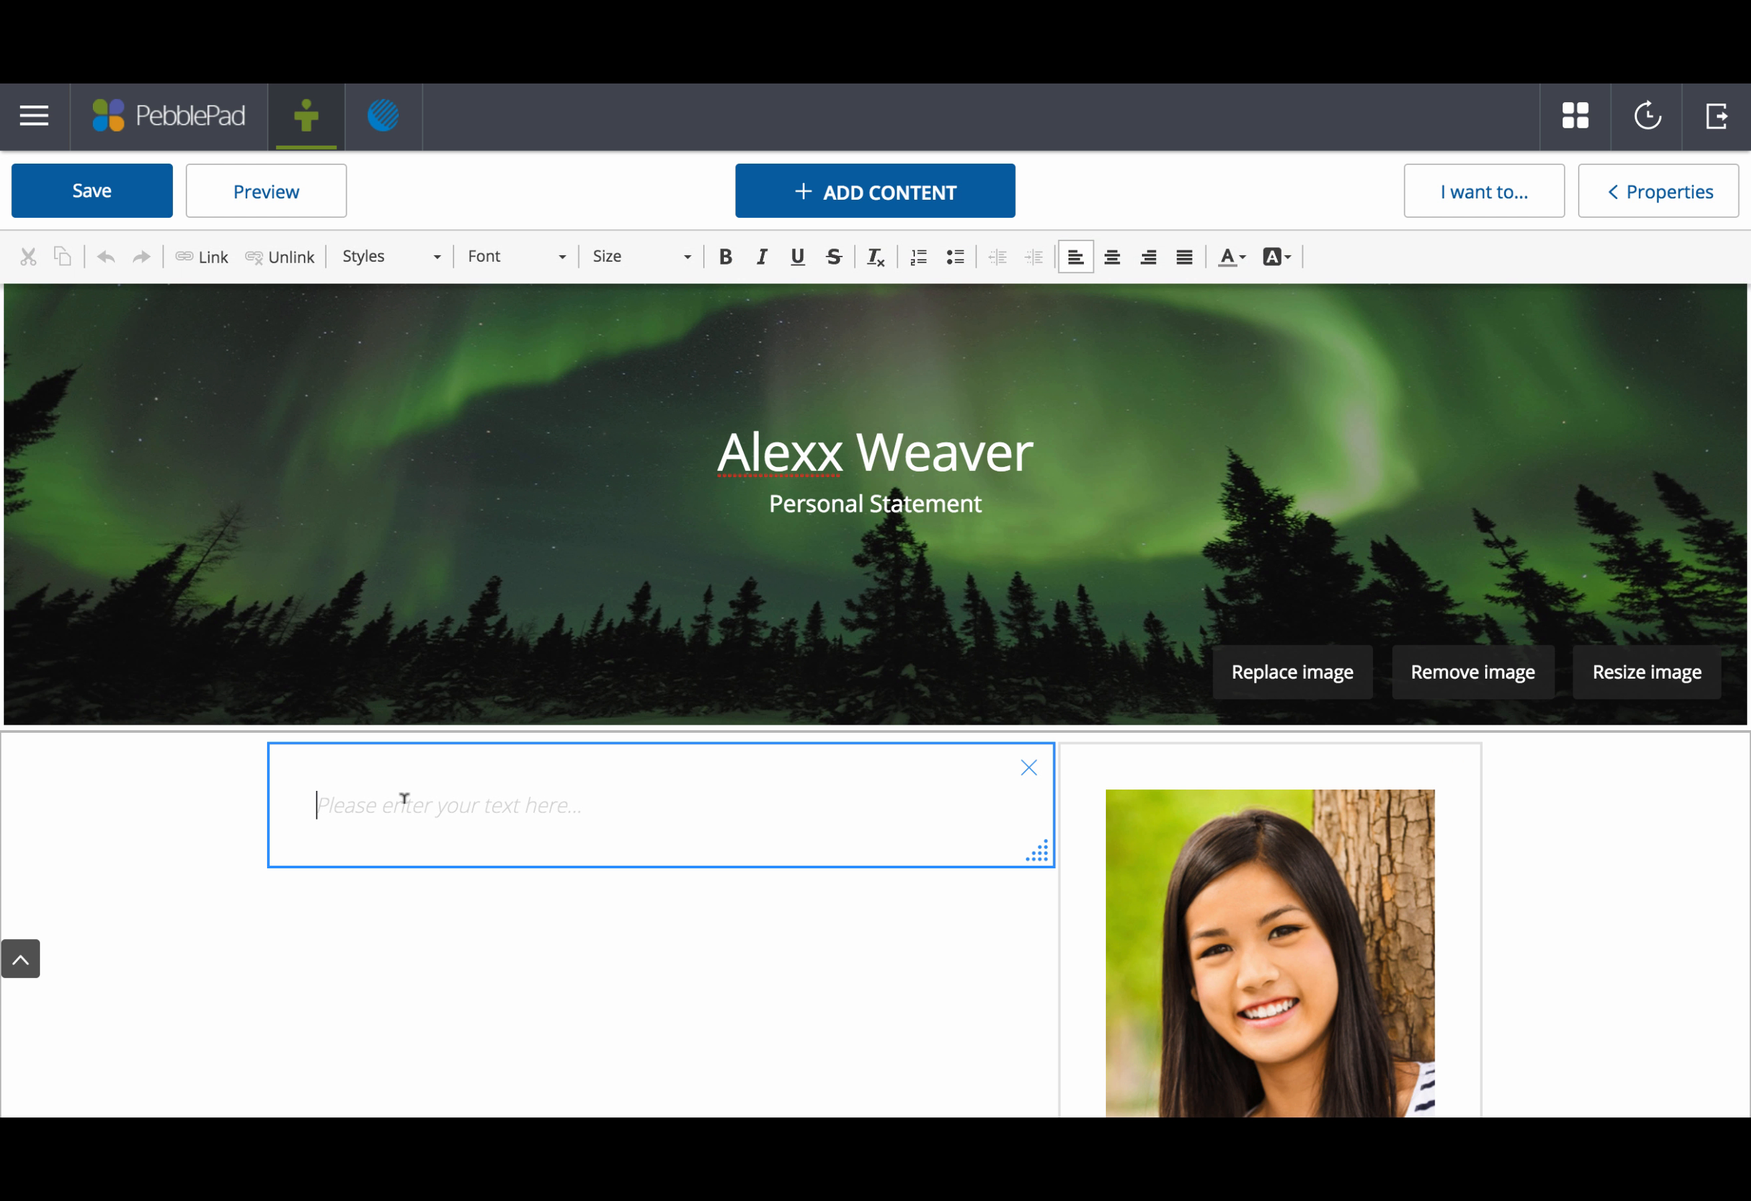
pyautogui.write('Per')
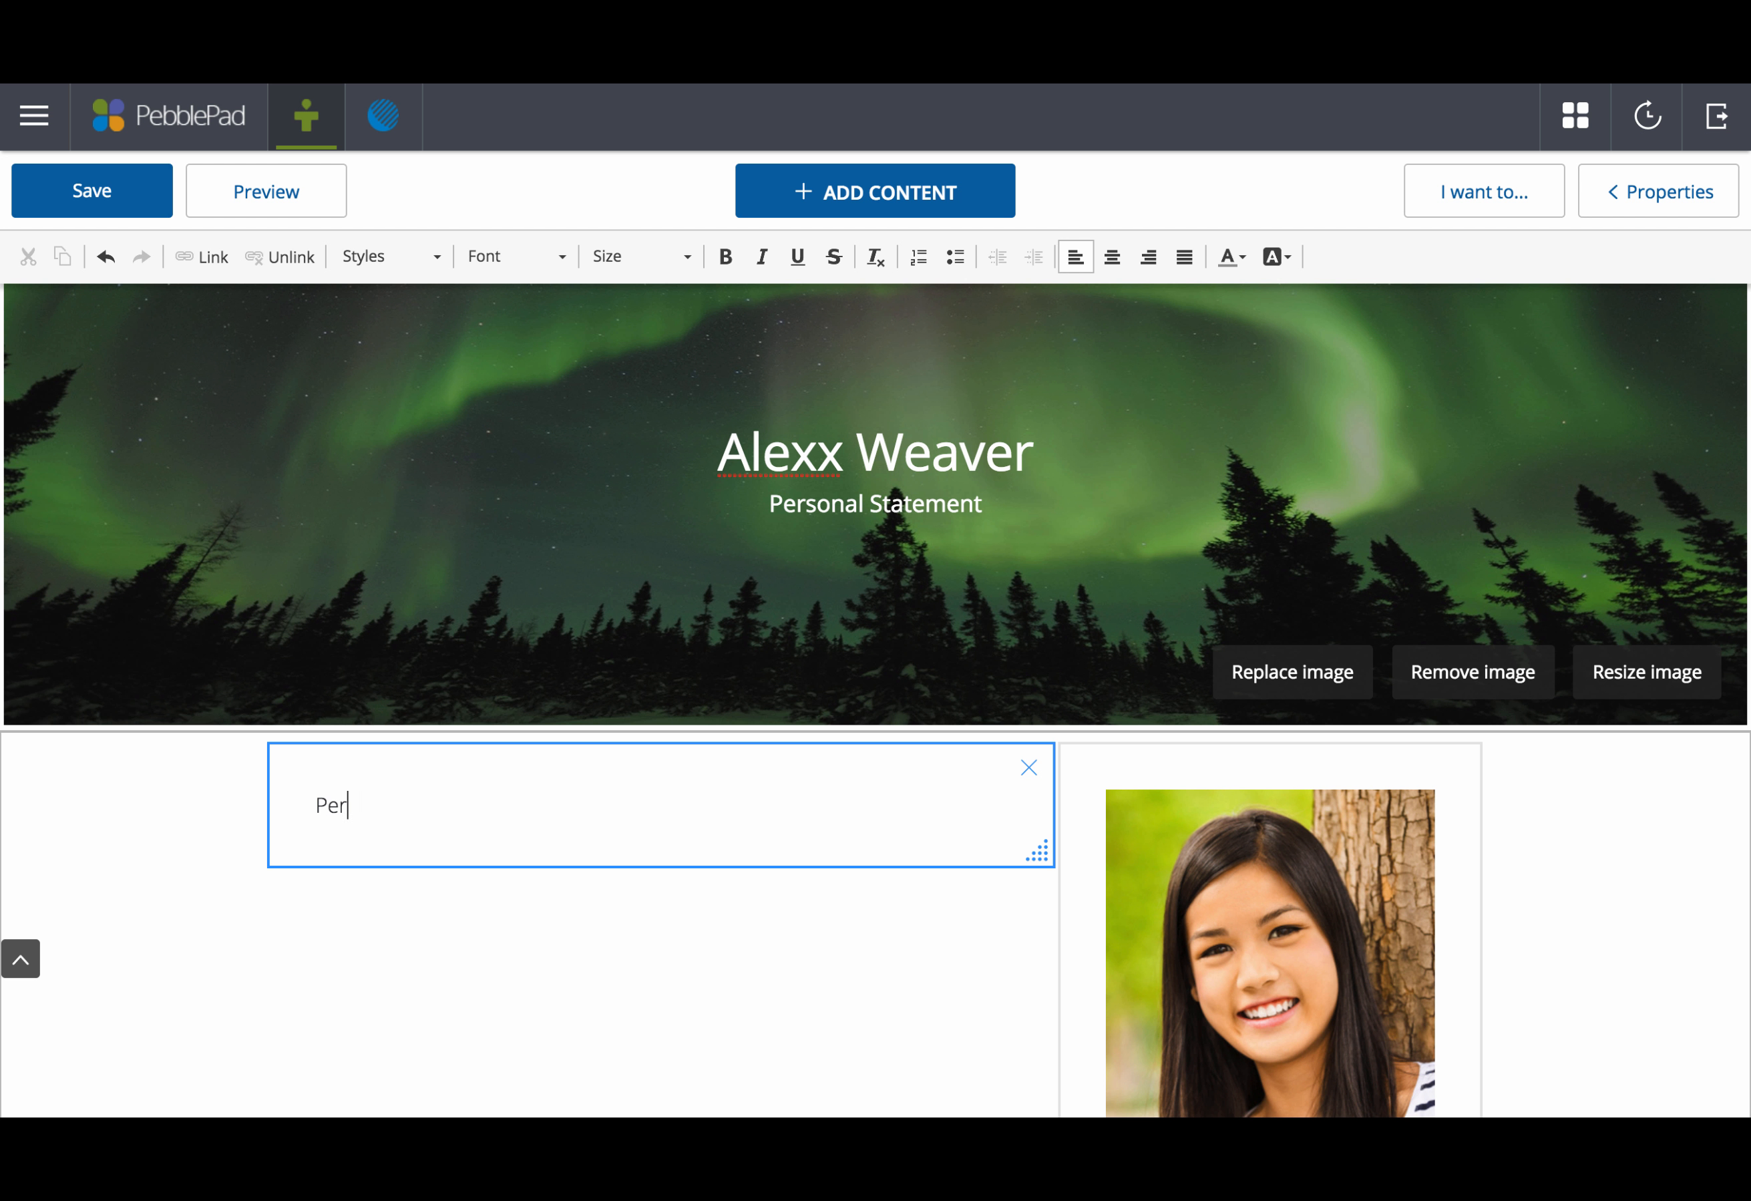
pyautogui.write('sonal statement')
pyautogui.press('Return')
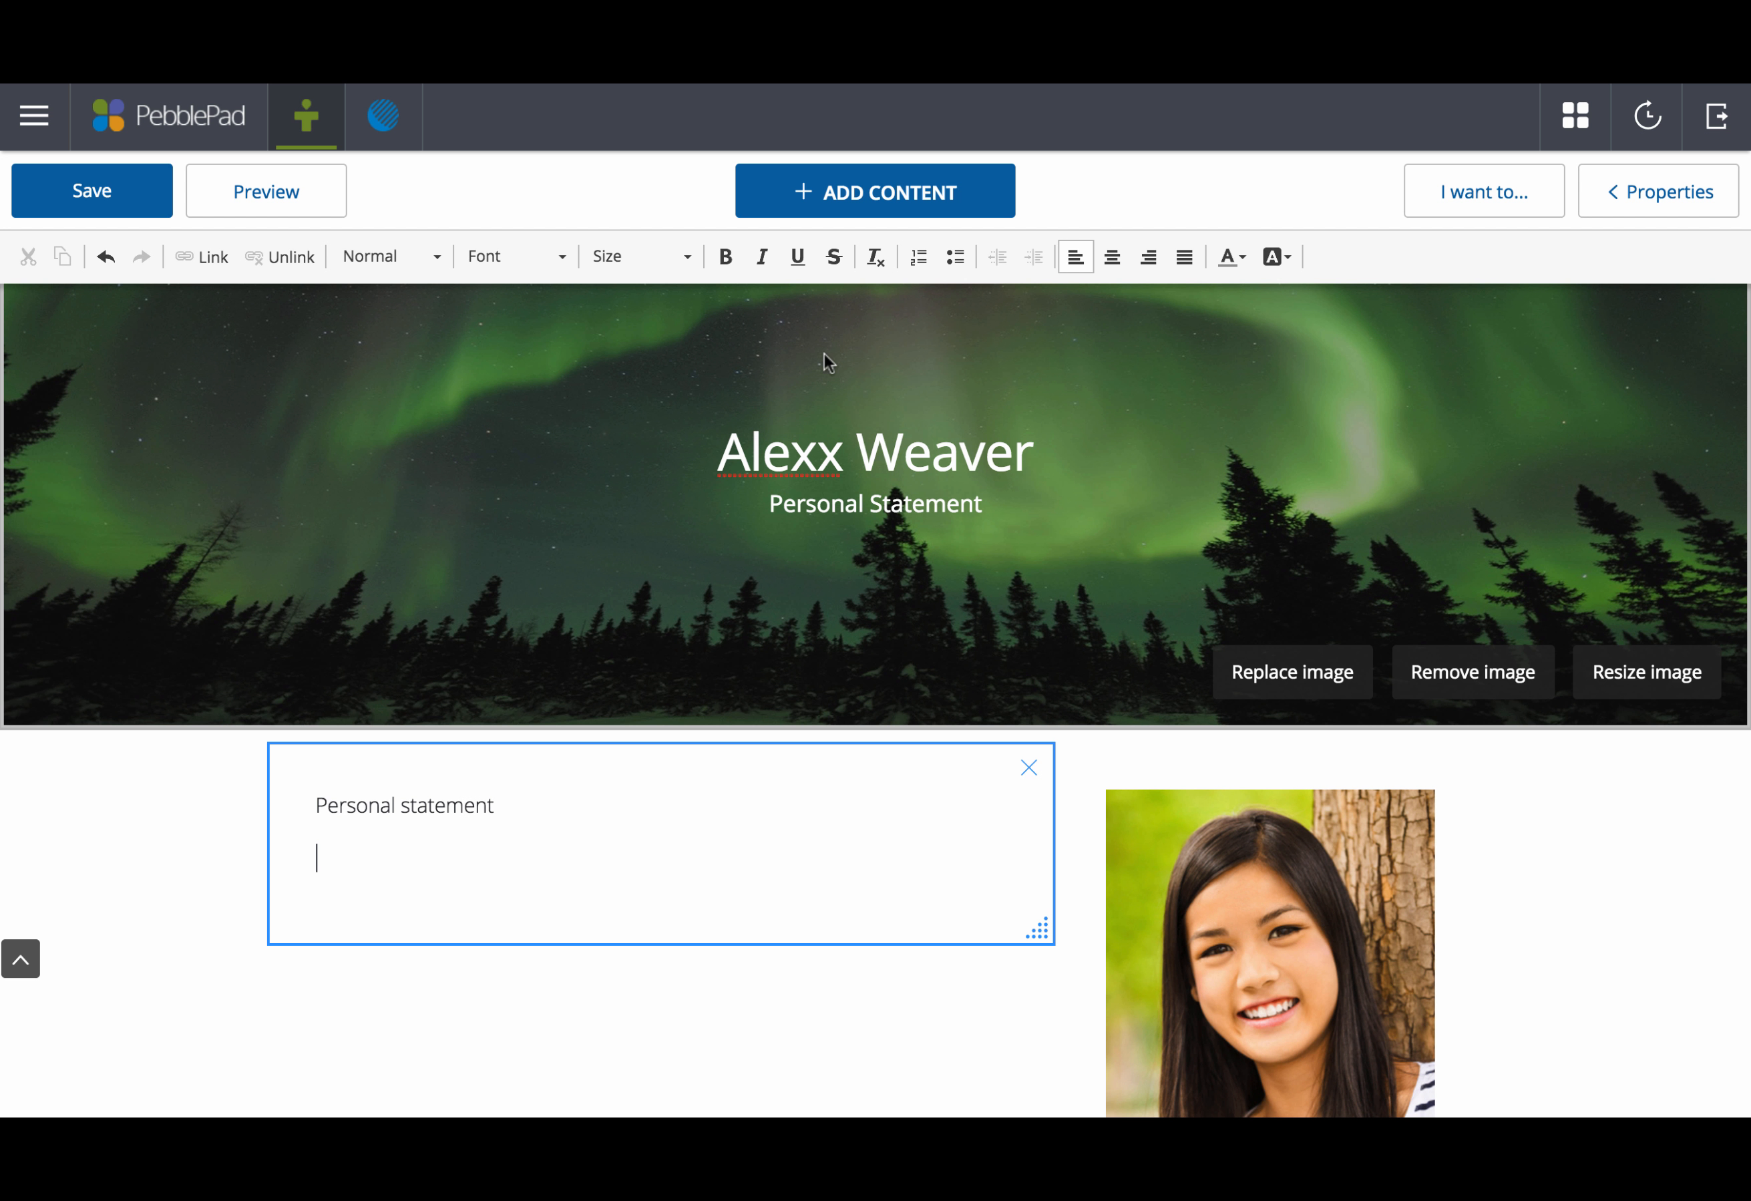
pyautogui.click(862, 193)
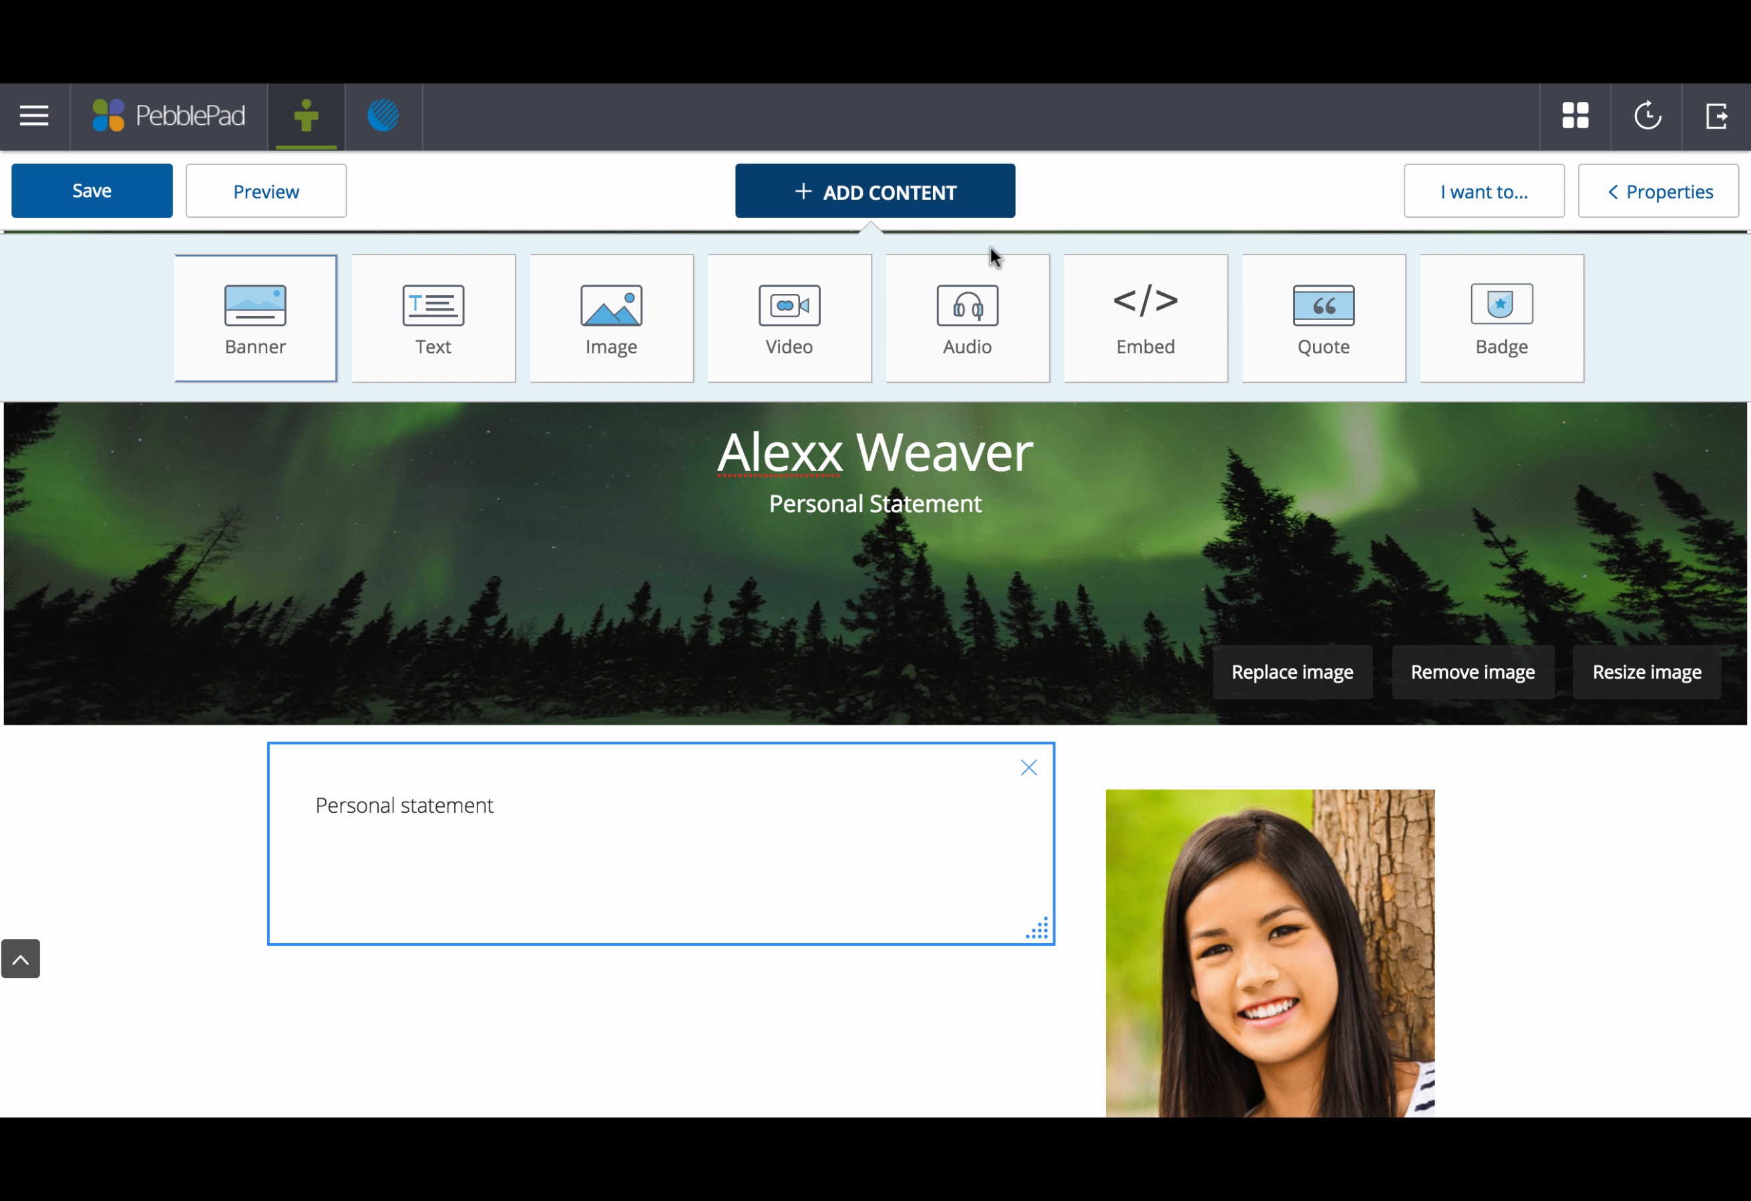
# Step: Insert a quote block reading 'Be the change you wish to see...'
pyautogui.click(1314, 319)
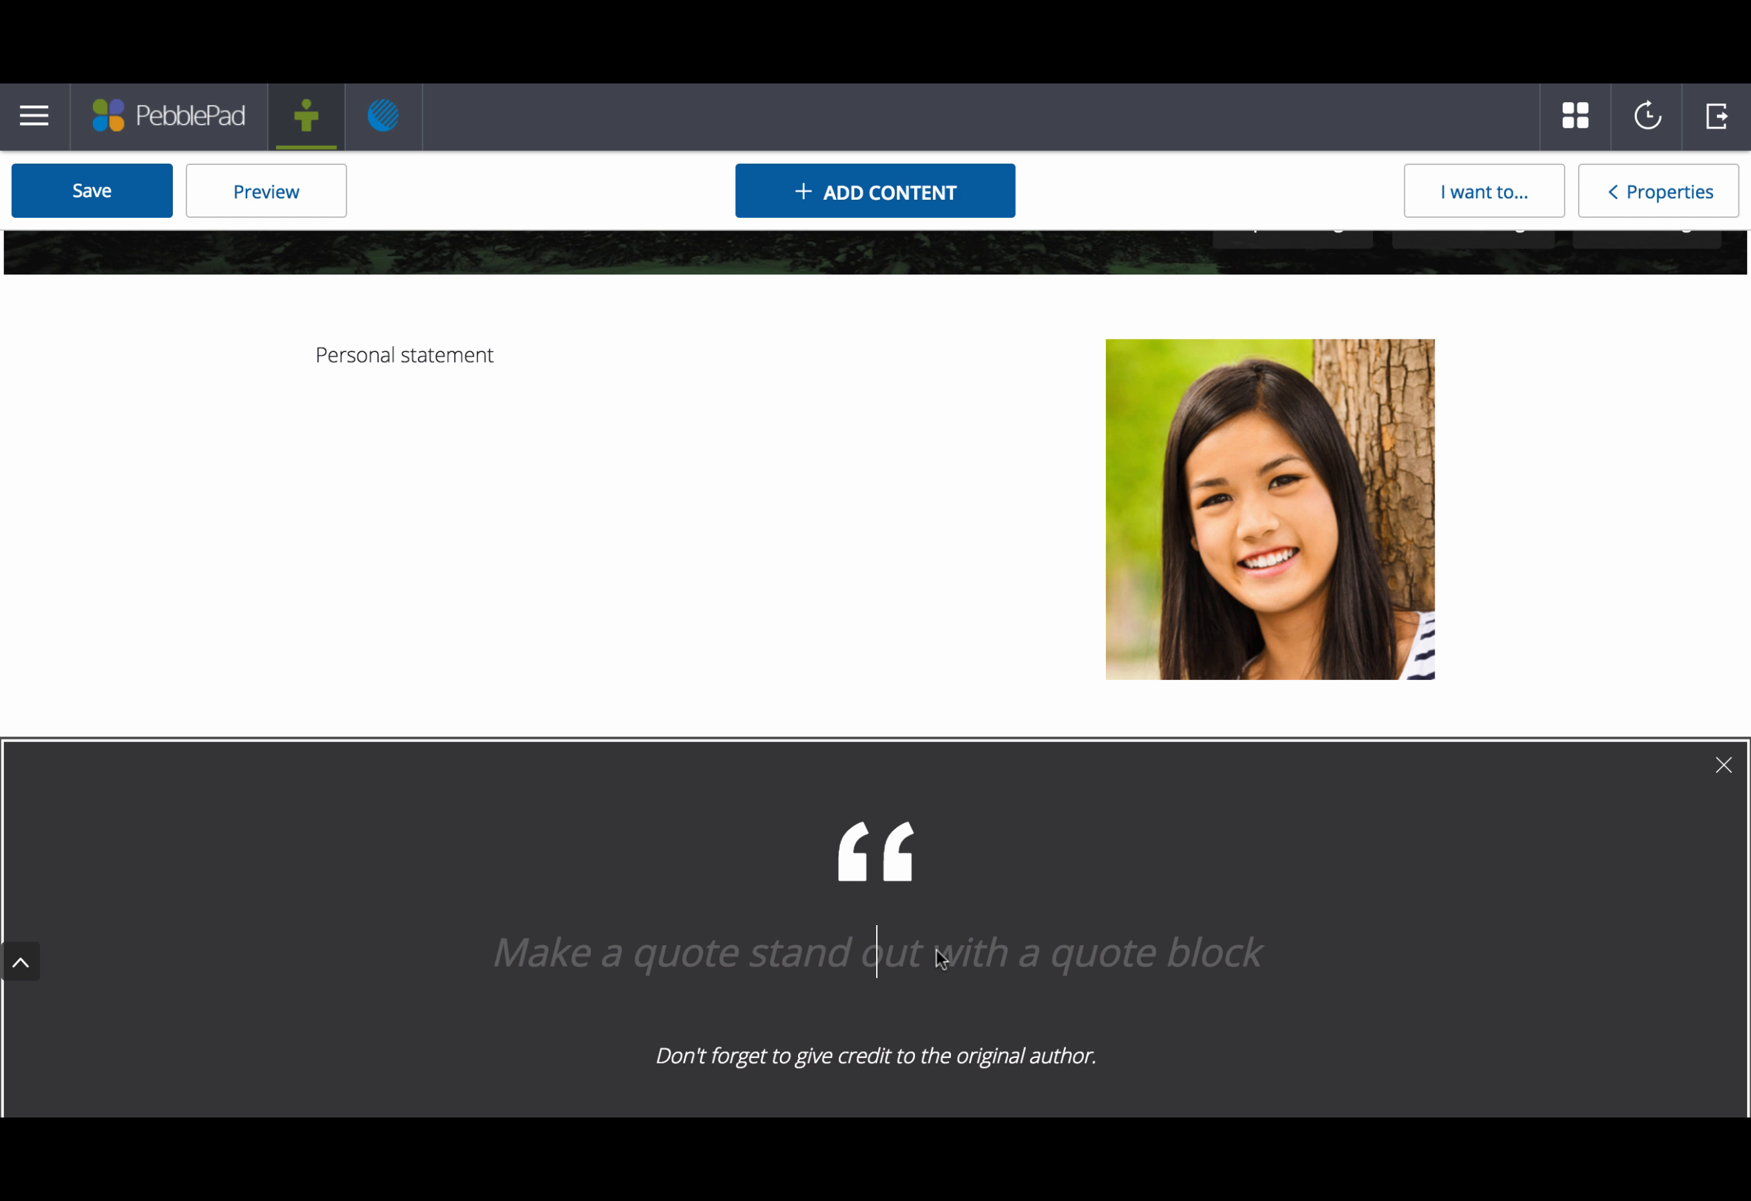
pyautogui.write('Be the c')
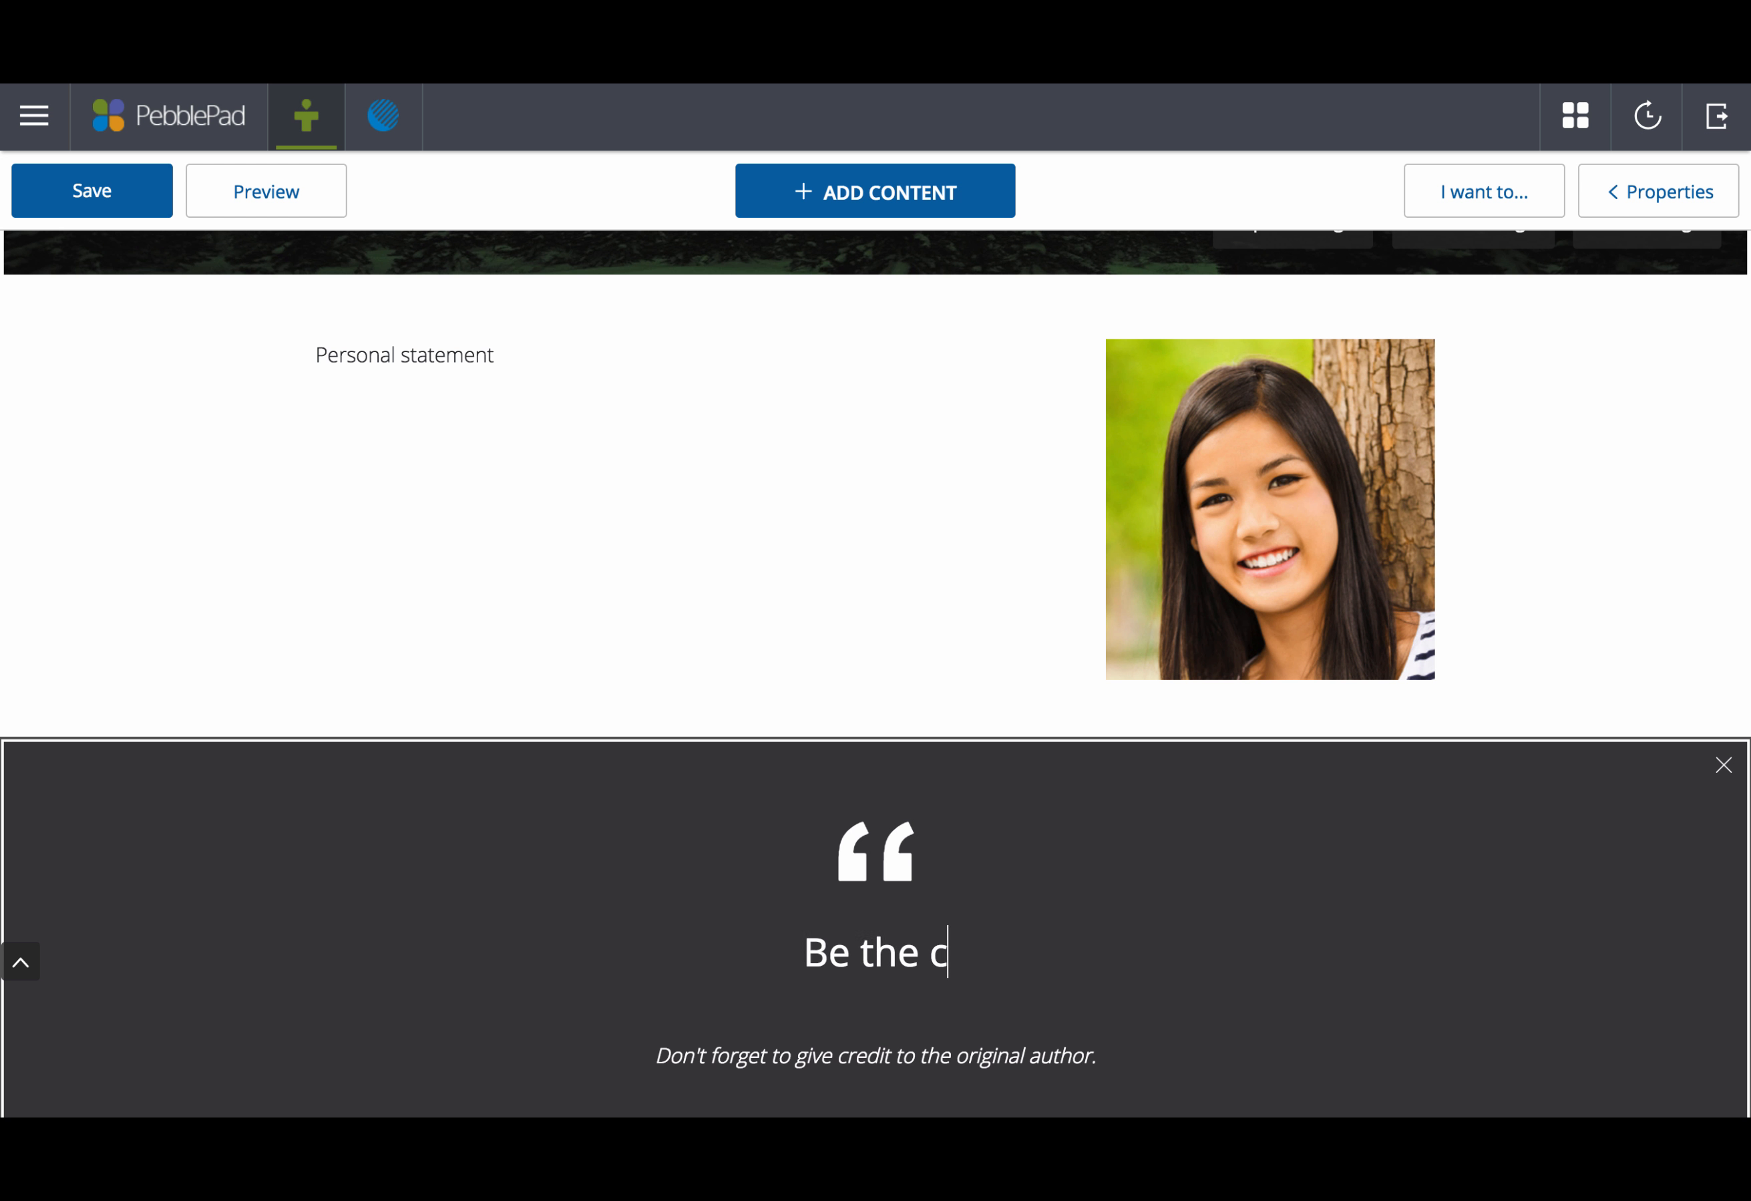
pyautogui.write('hange ')
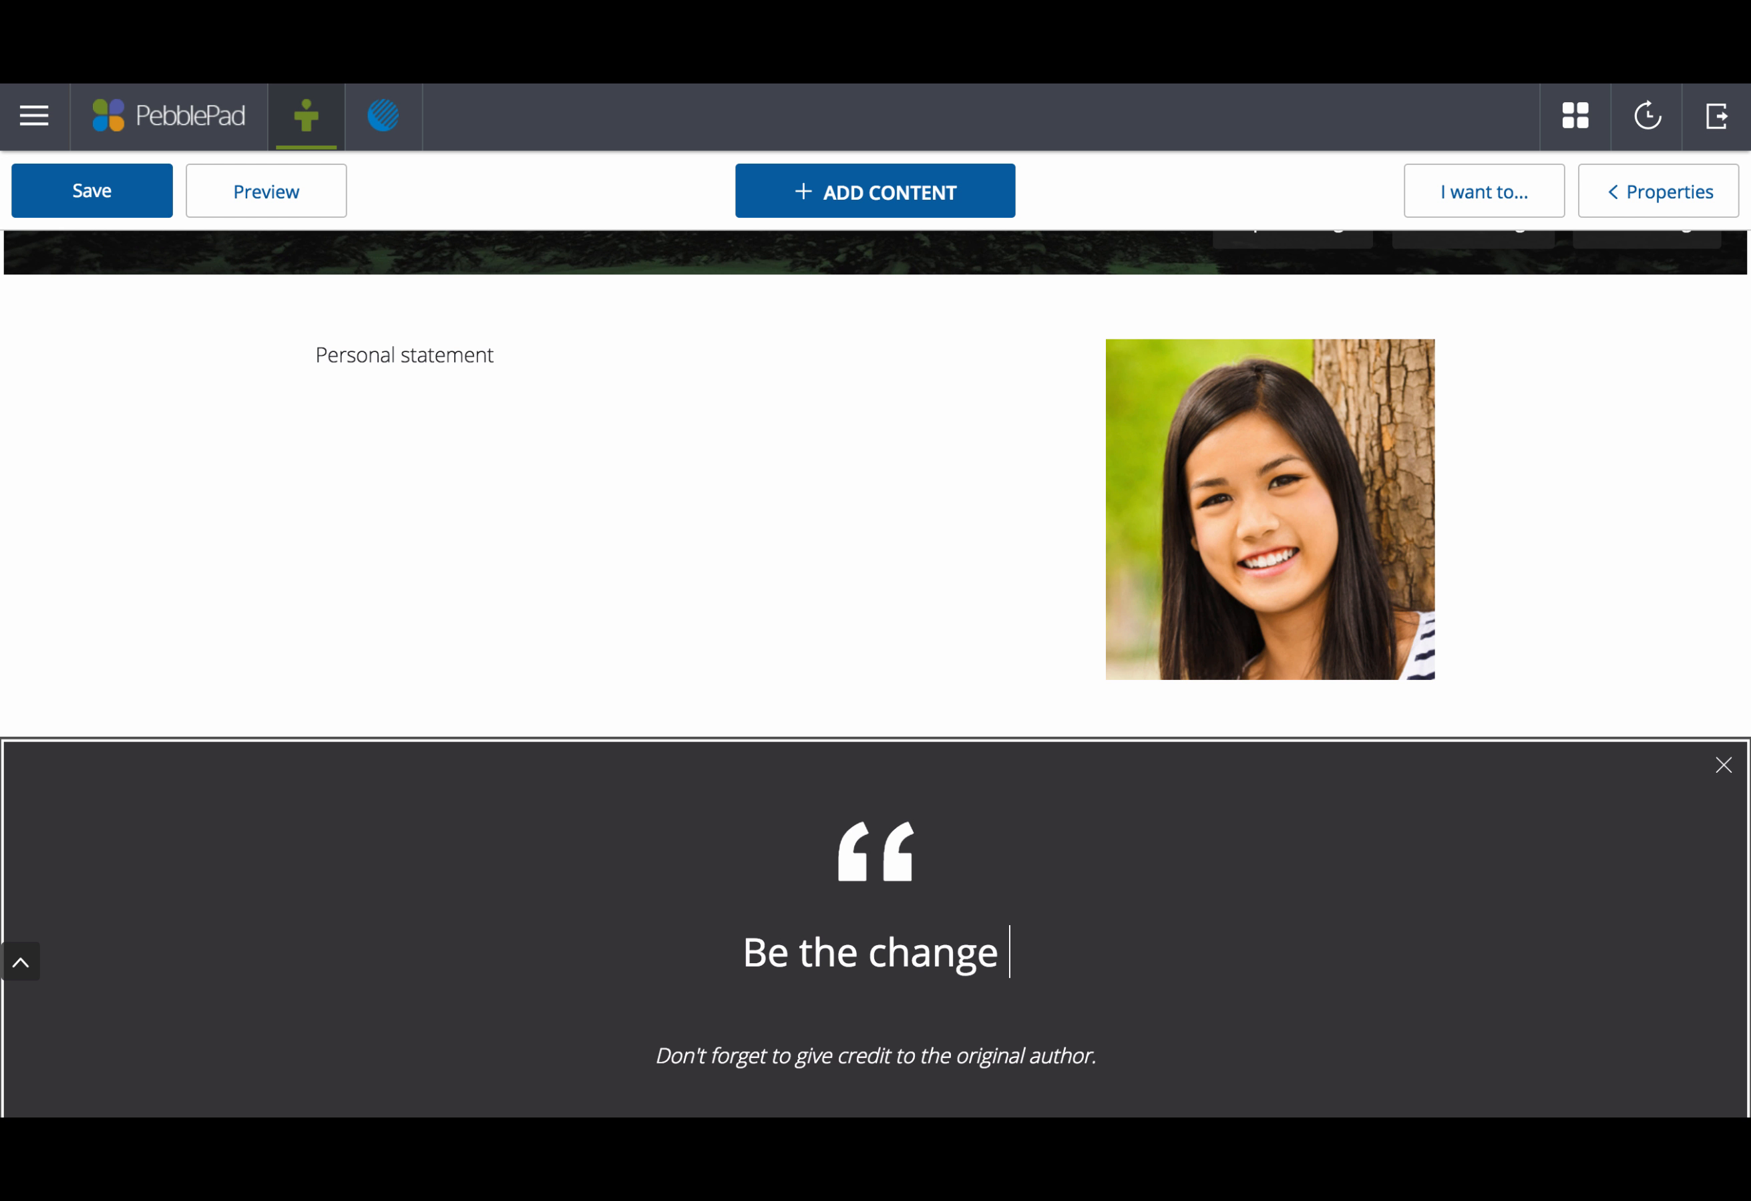
pyautogui.write('you wis')
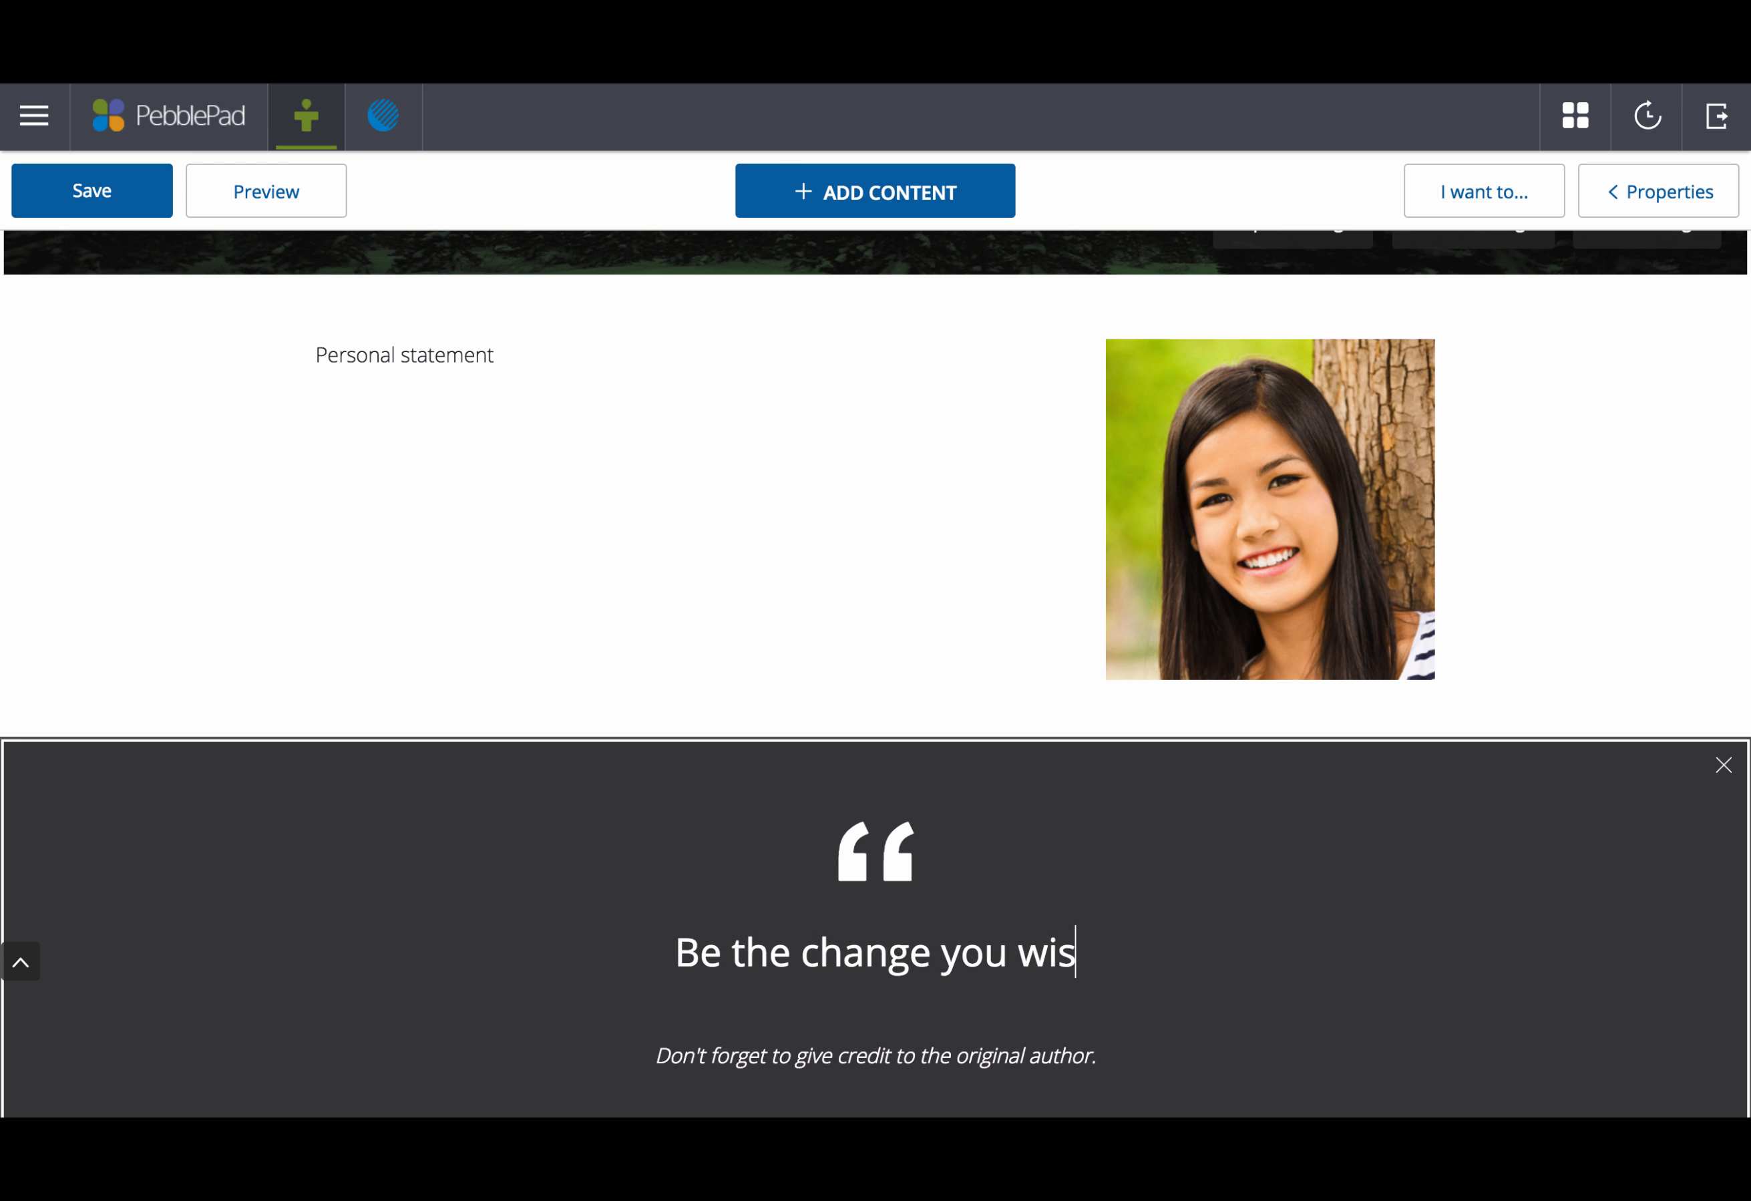
pyautogui.write('h to ')
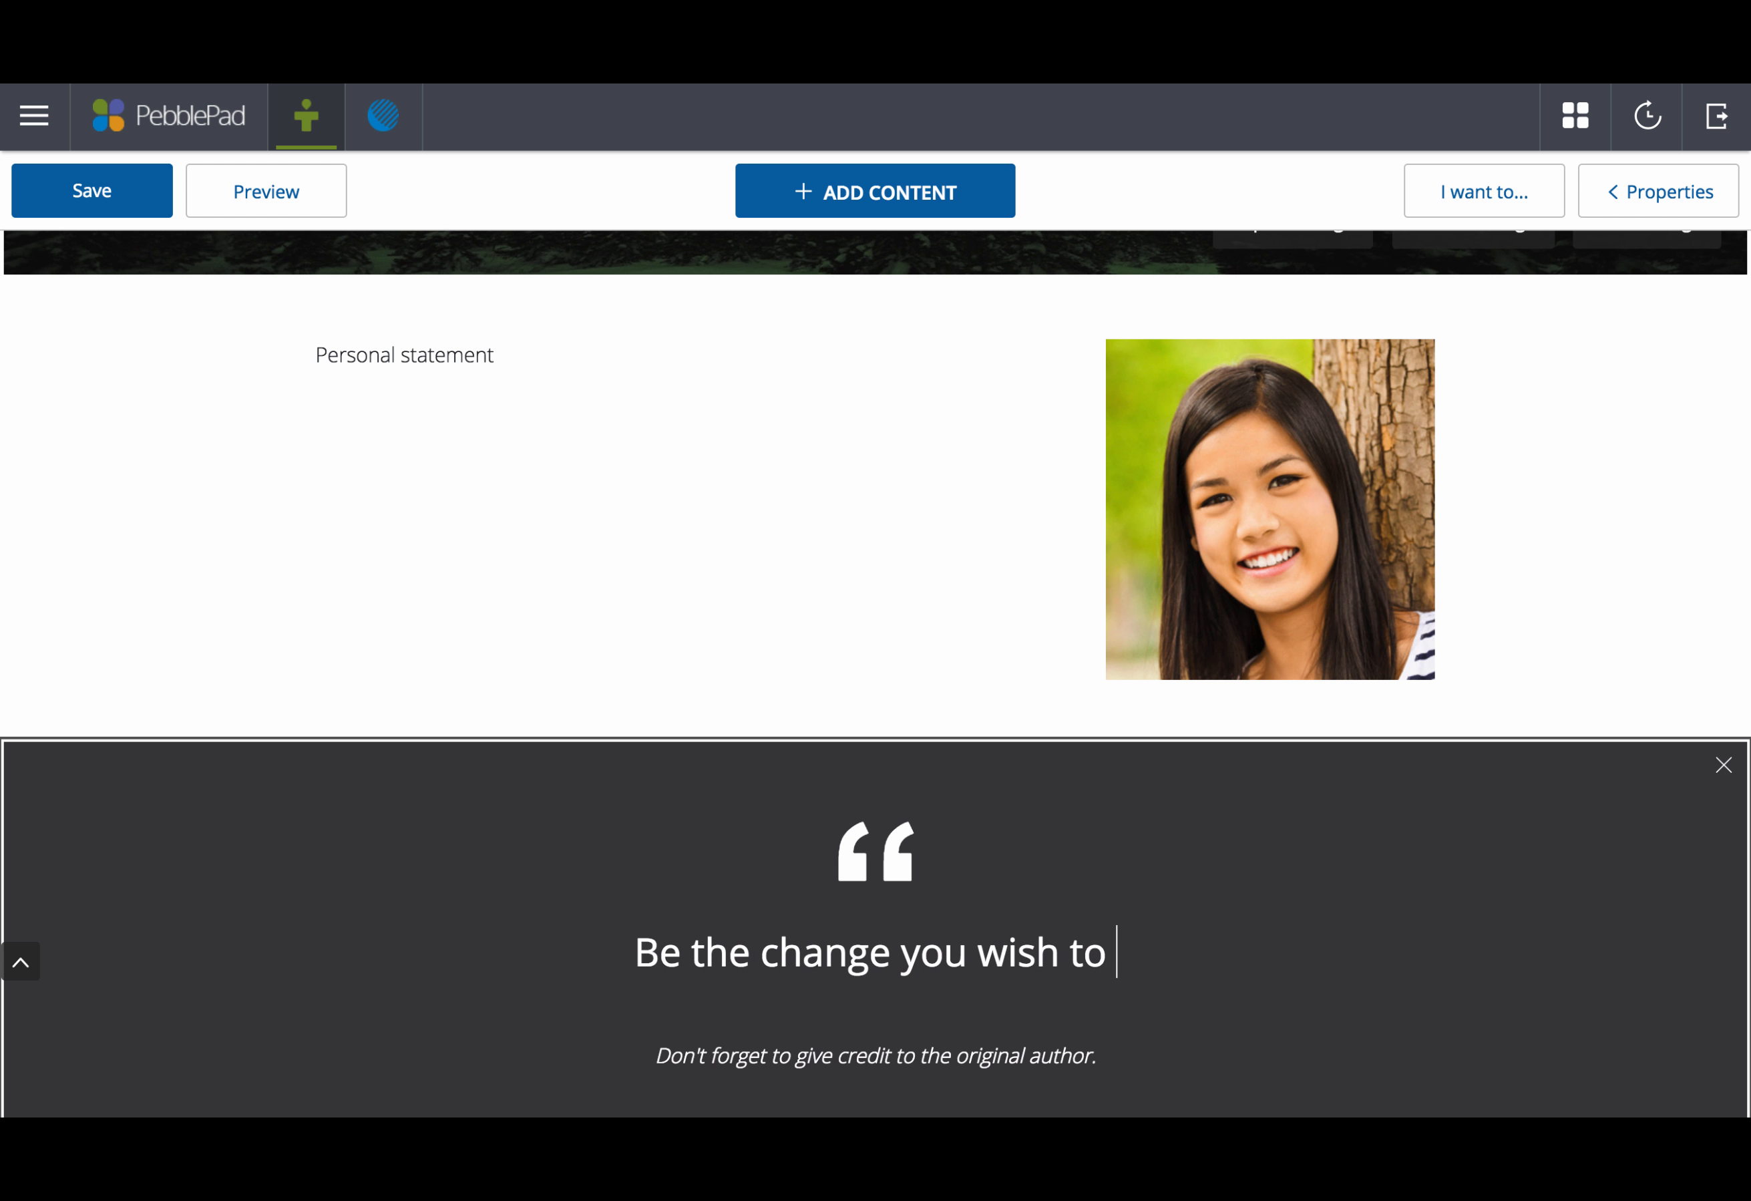
pyautogui.write('see...')
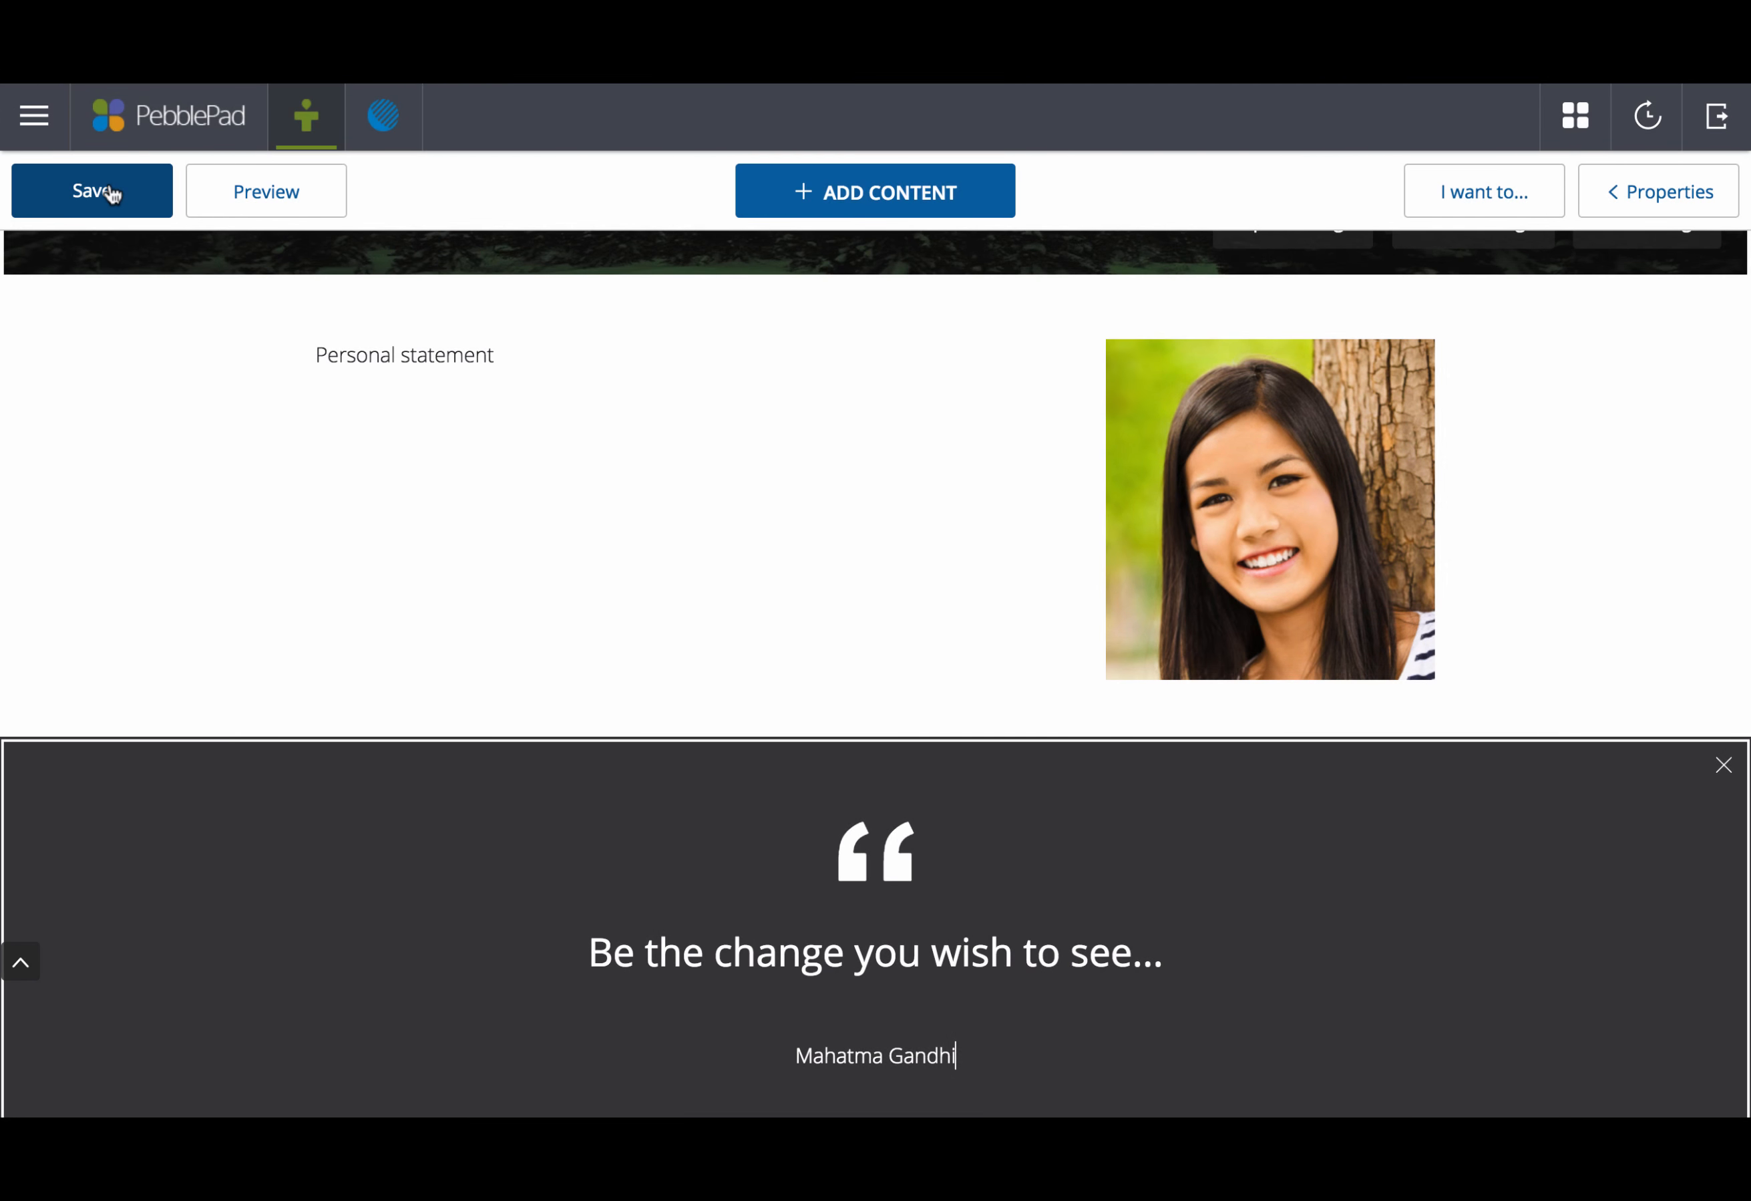
# Step: Save the page with the owner's name as its title, then preview it
pyautogui.click(113, 194)
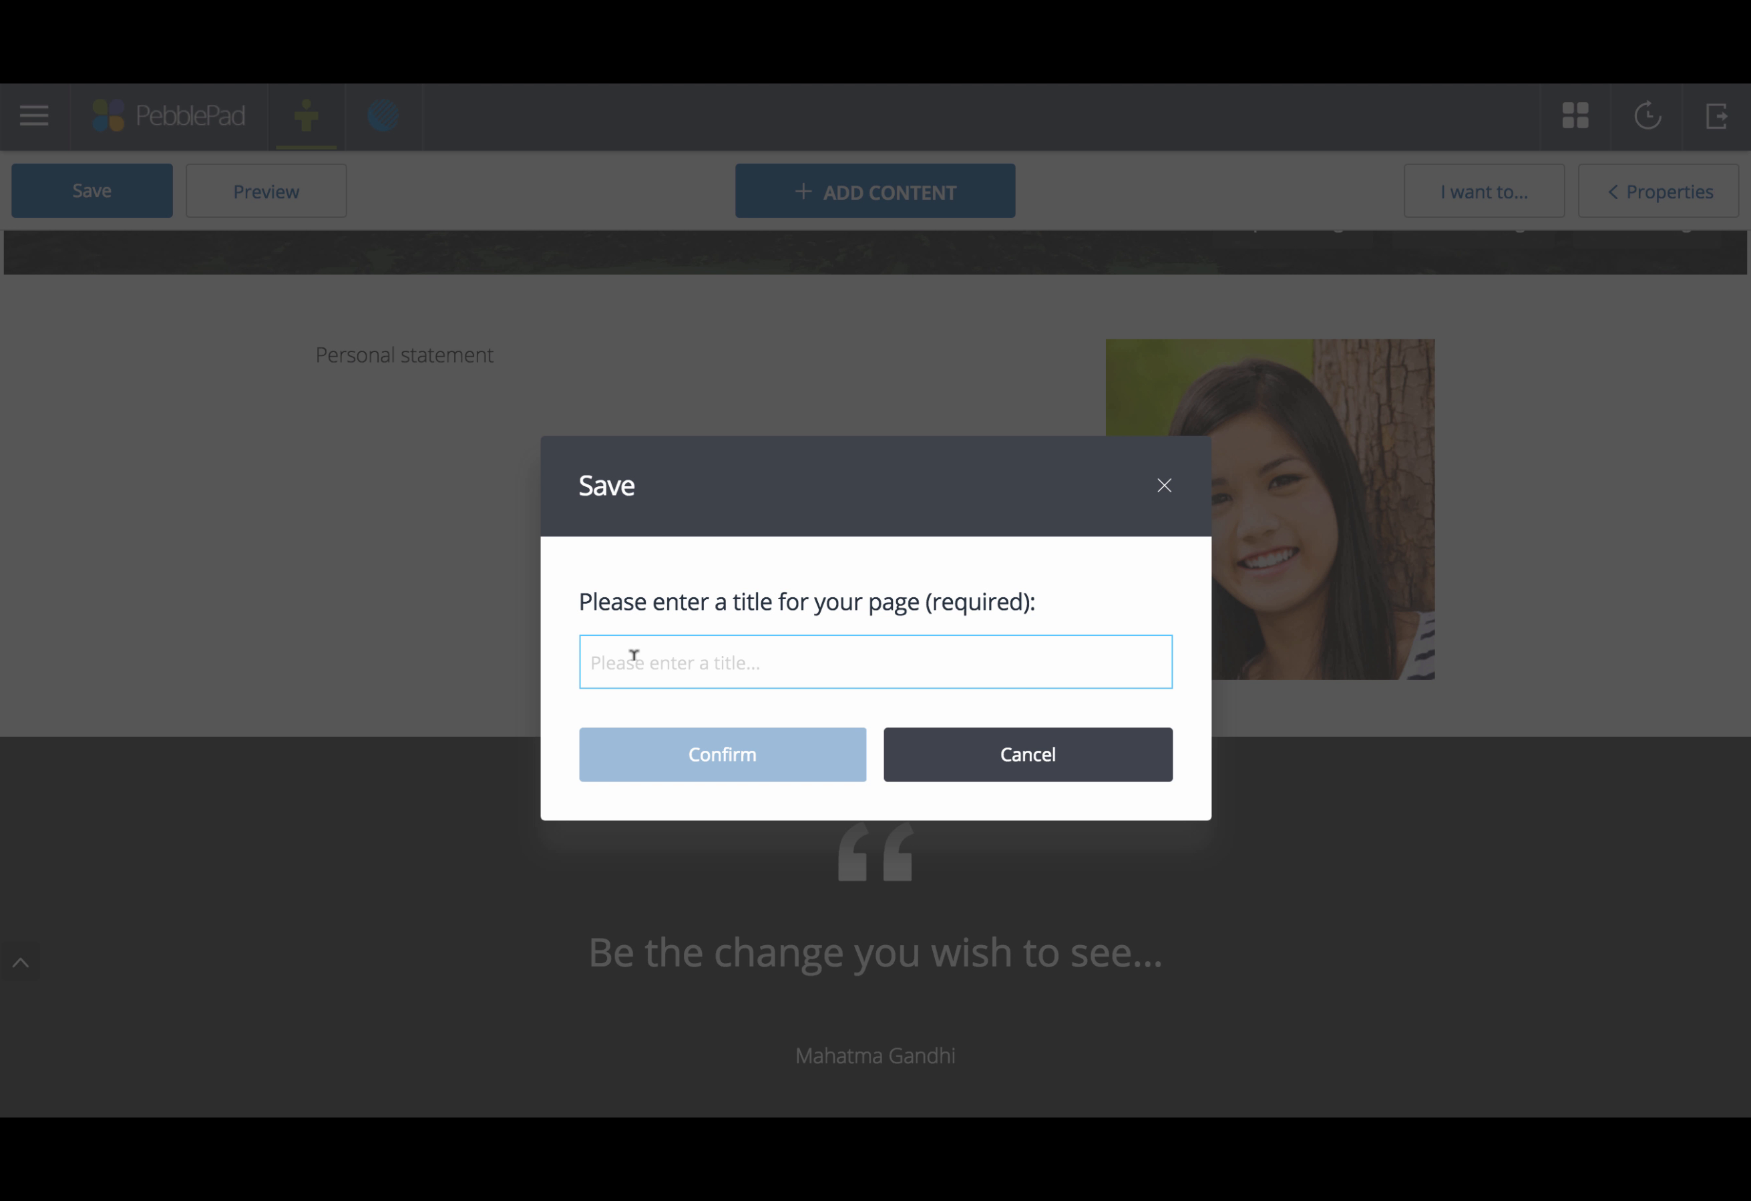
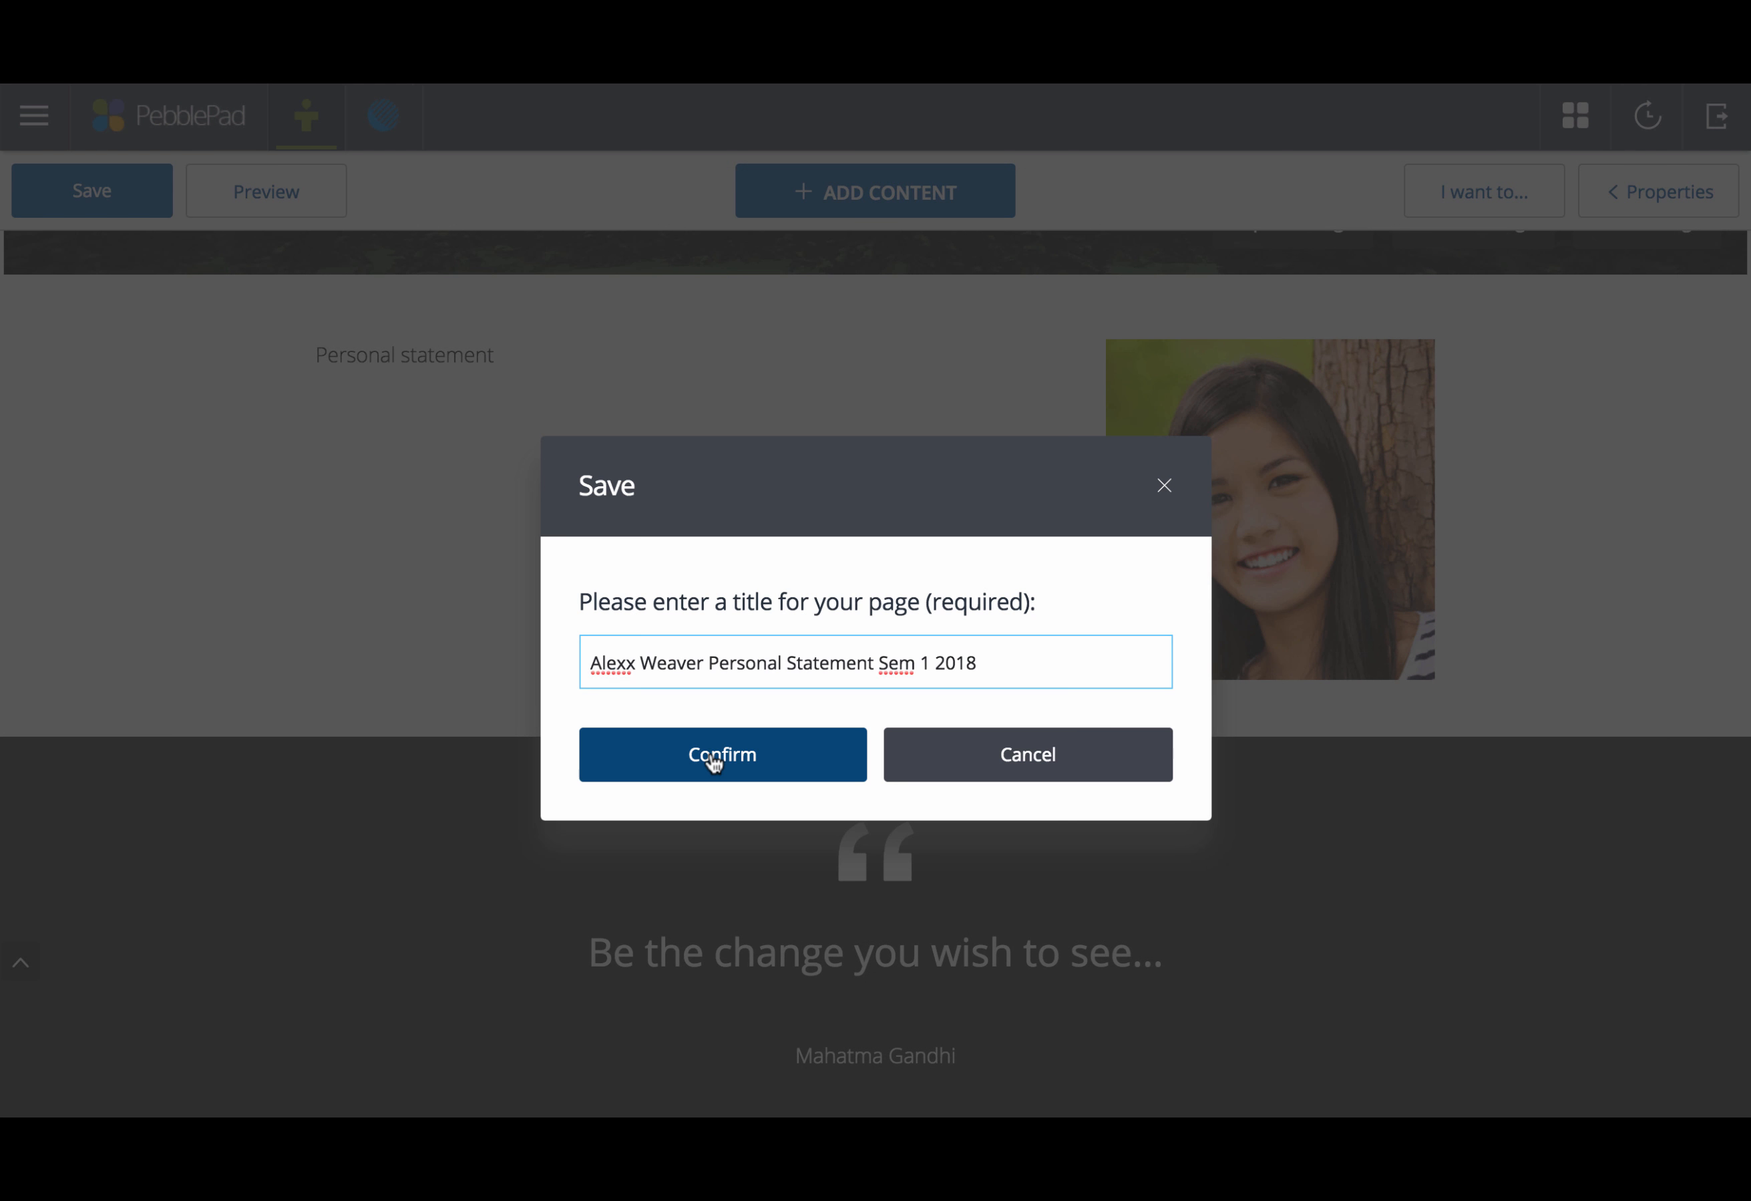
pyautogui.click(713, 760)
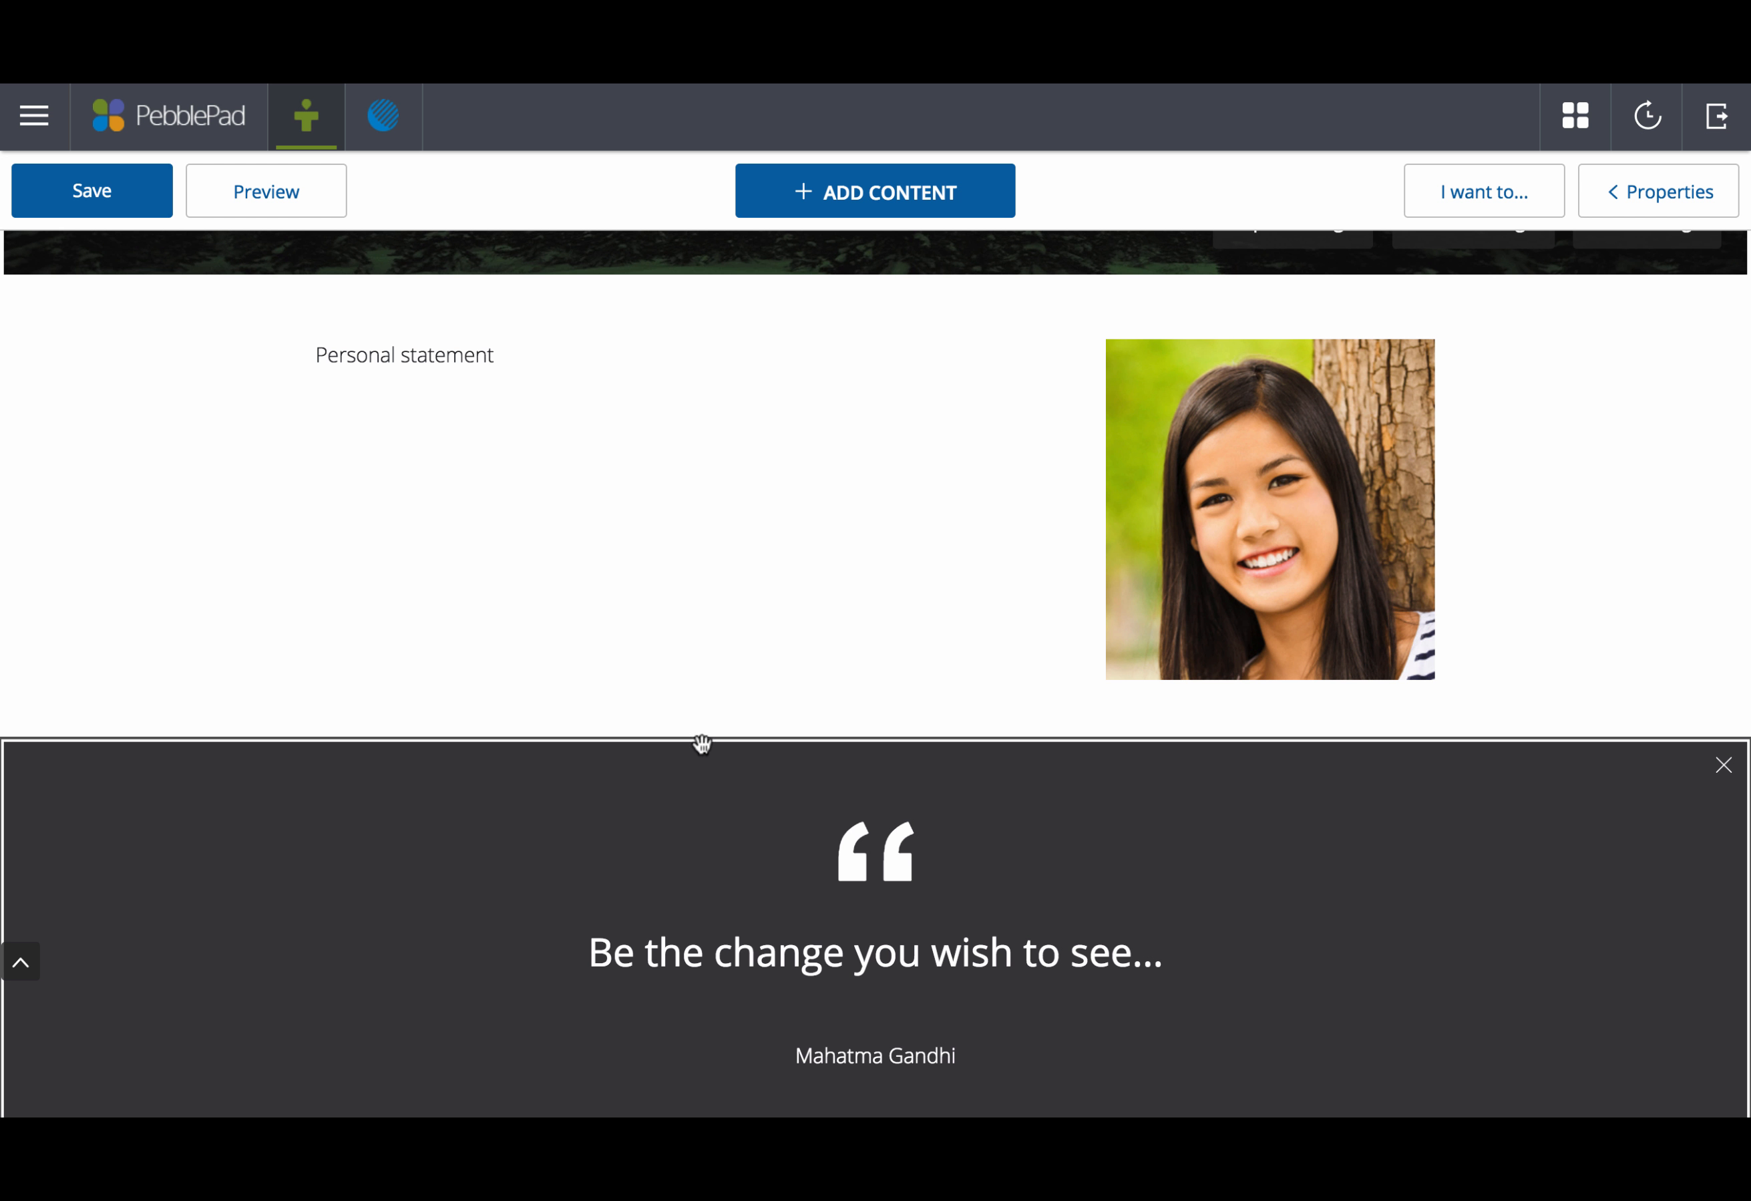
pyautogui.click(259, 191)
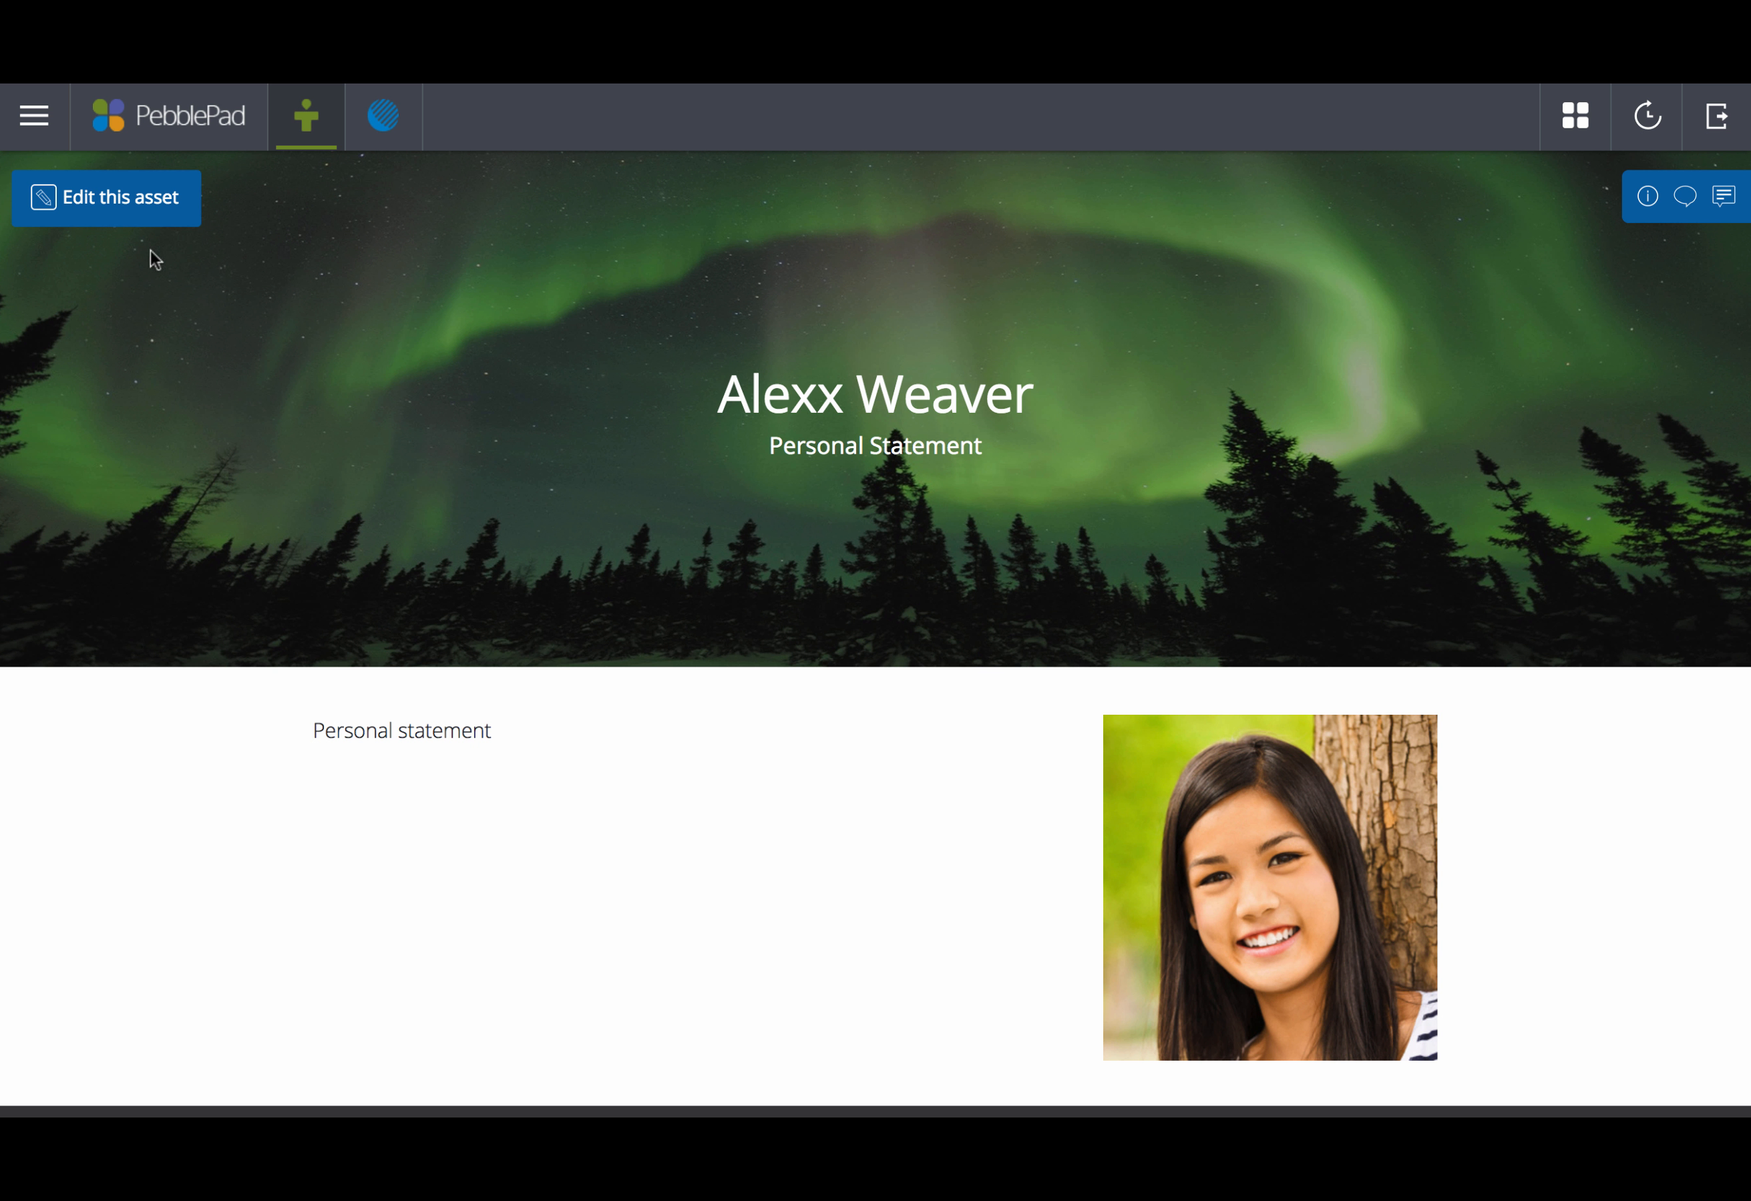
# Step: Back in the editor, shrink the photo block slightly and add a blank line after the statement
pyautogui.click(93, 195)
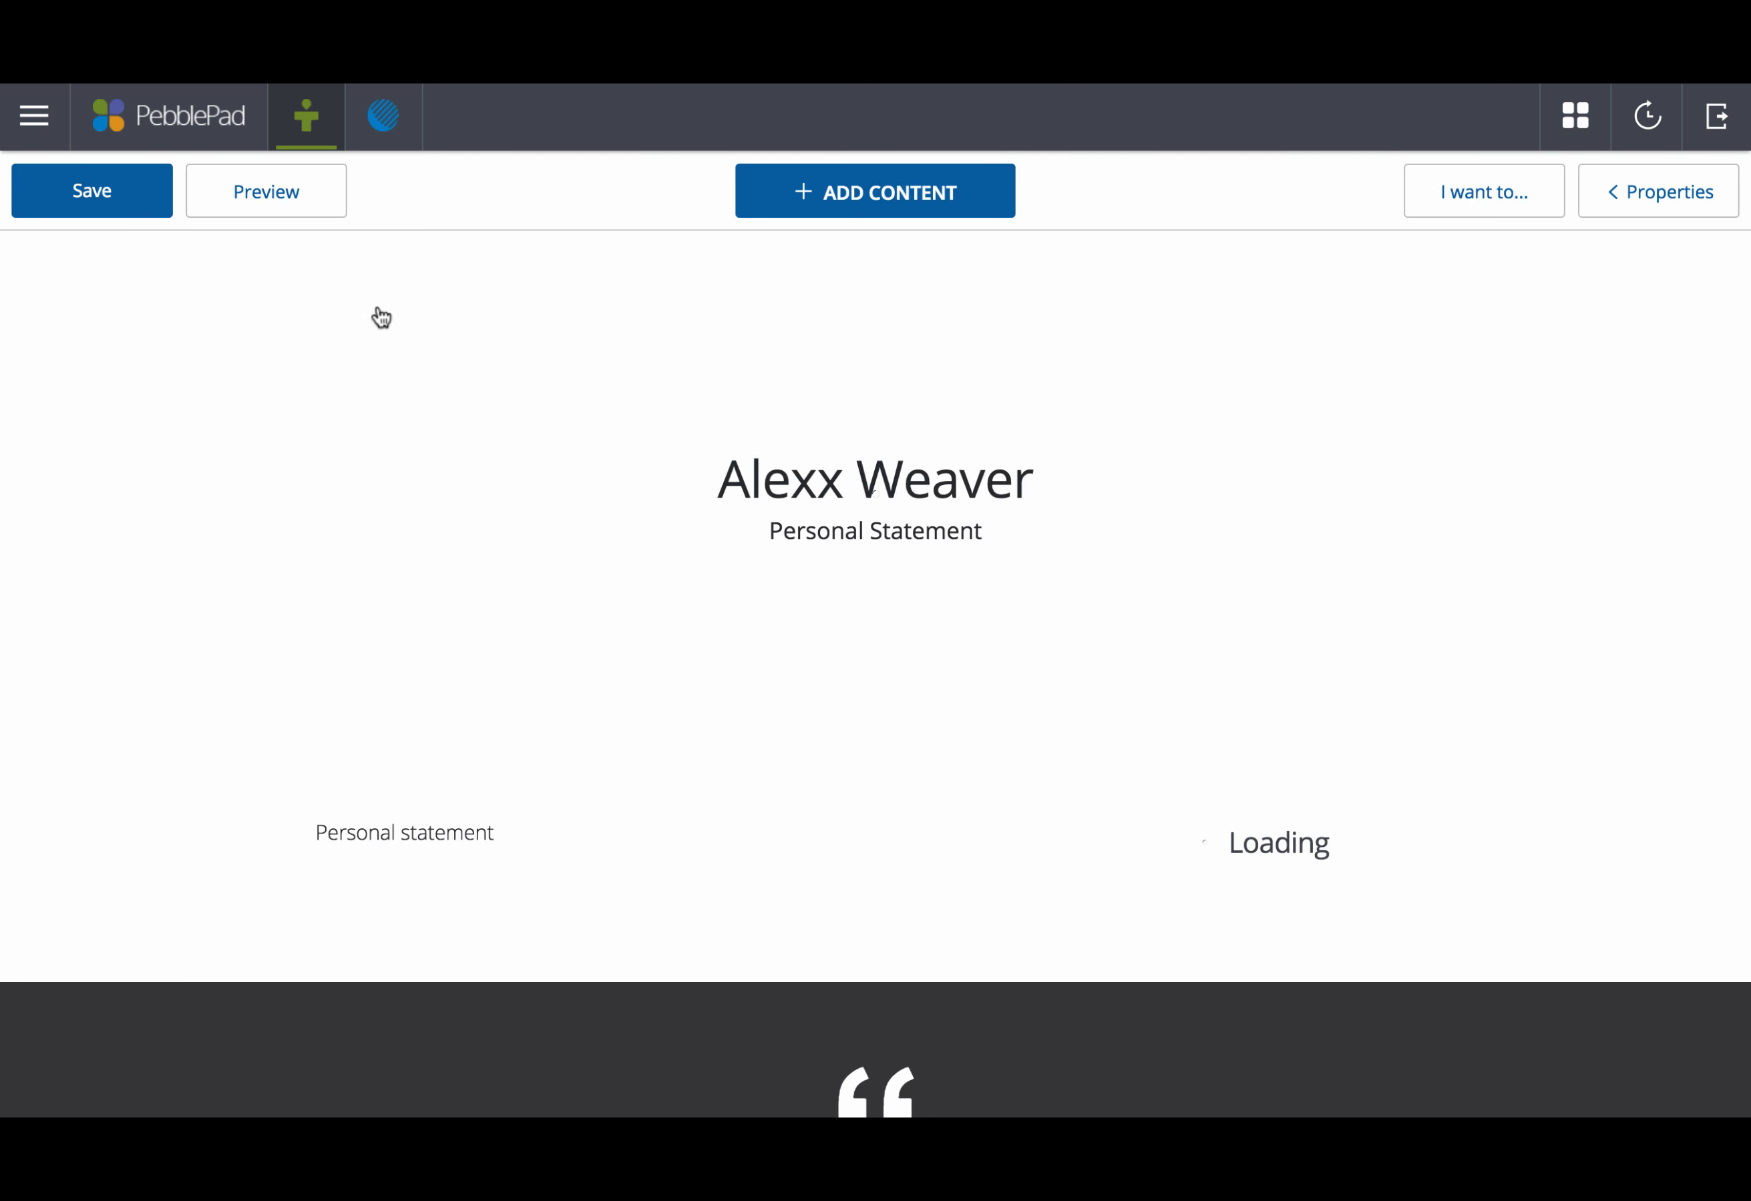
pyautogui.scroll(-3, 651, 921)
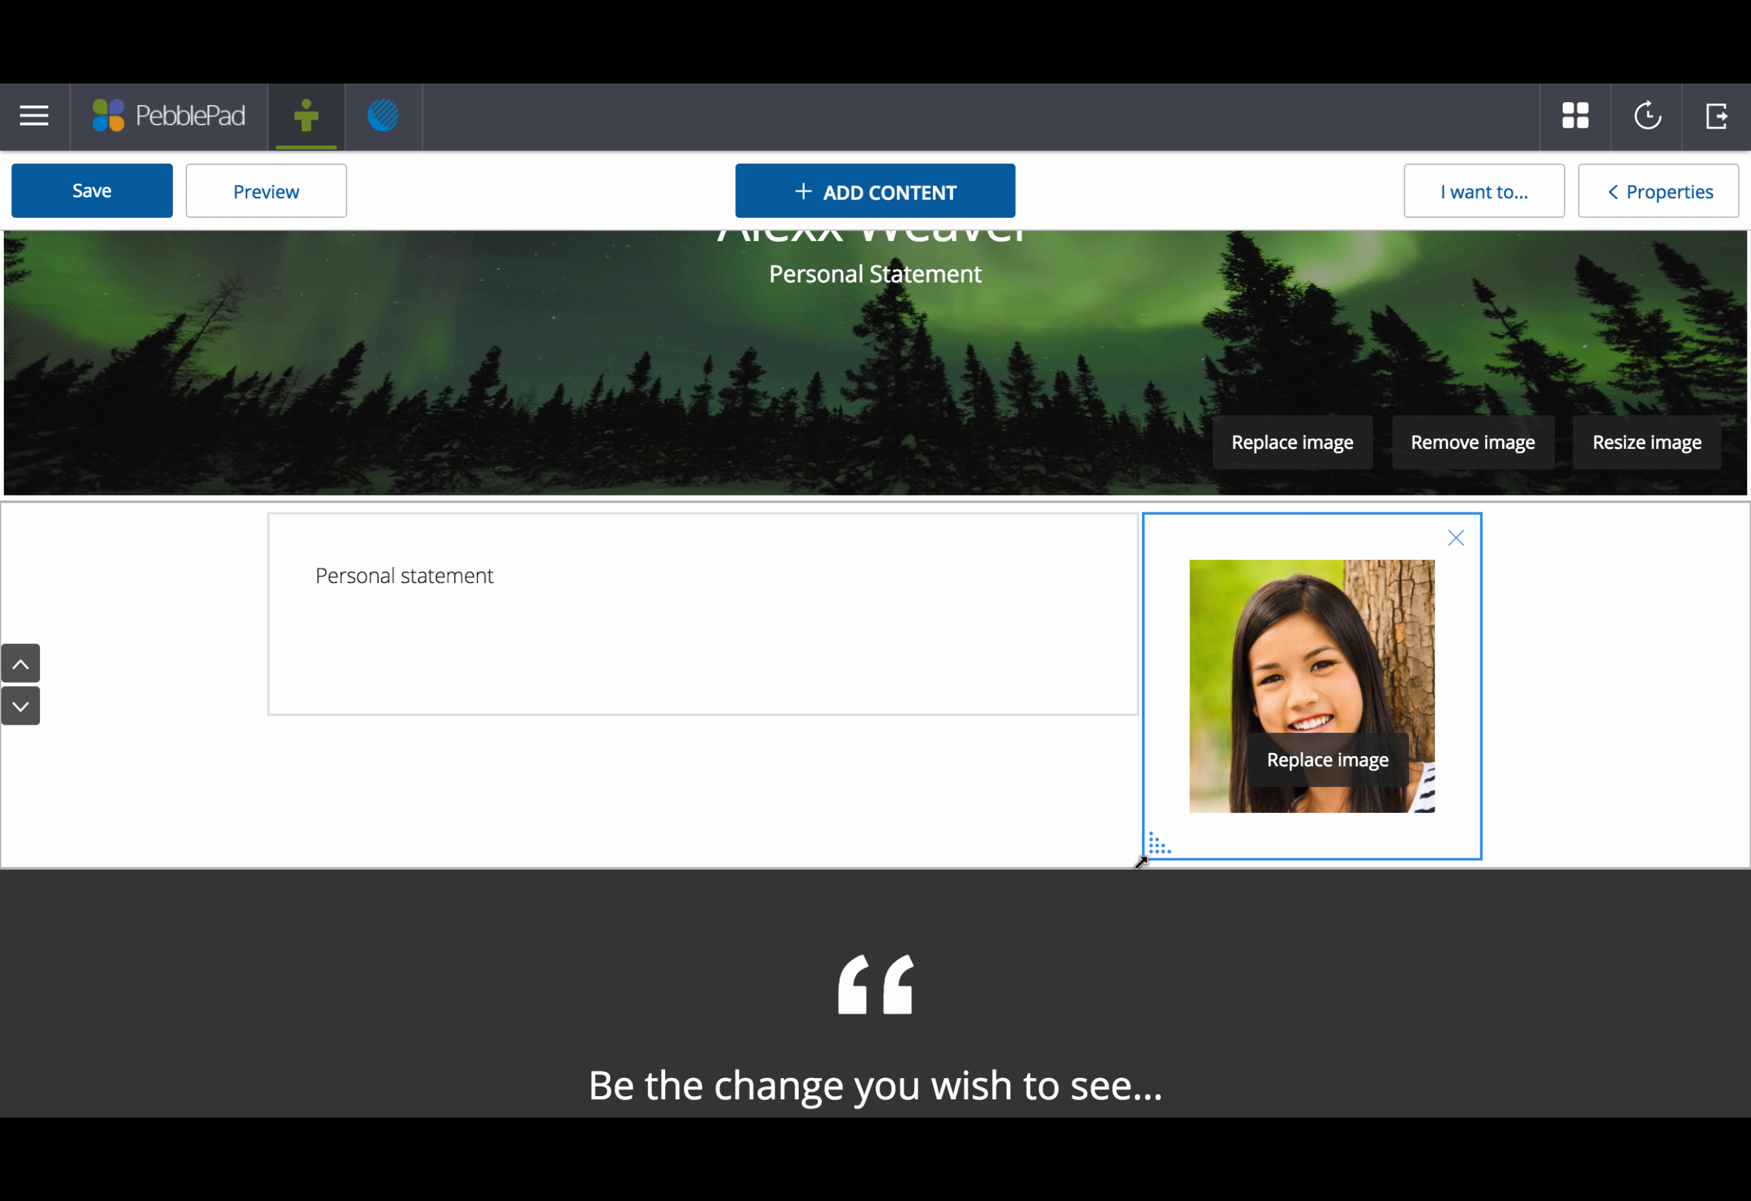
pyautogui.moveTo(1141, 861); pyautogui.dragTo(1151, 856)
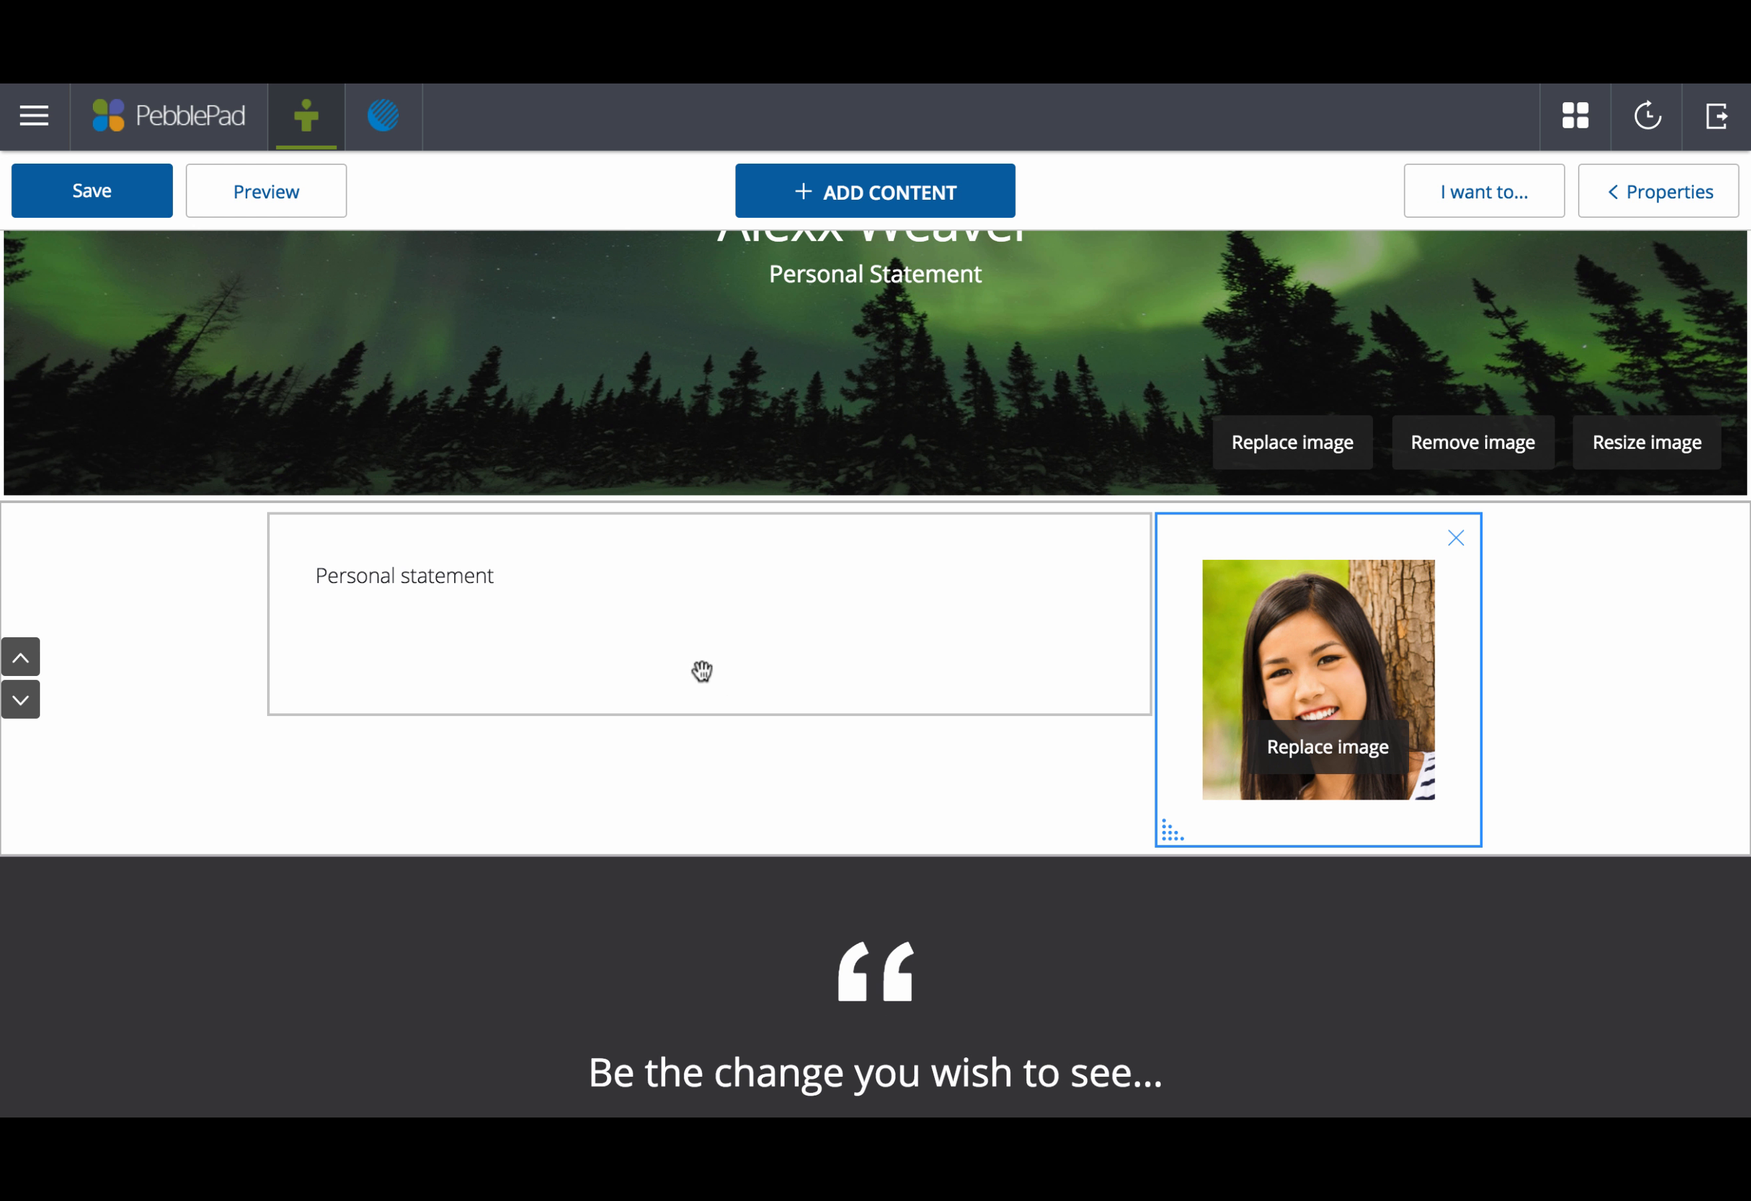
pyautogui.click(574, 591)
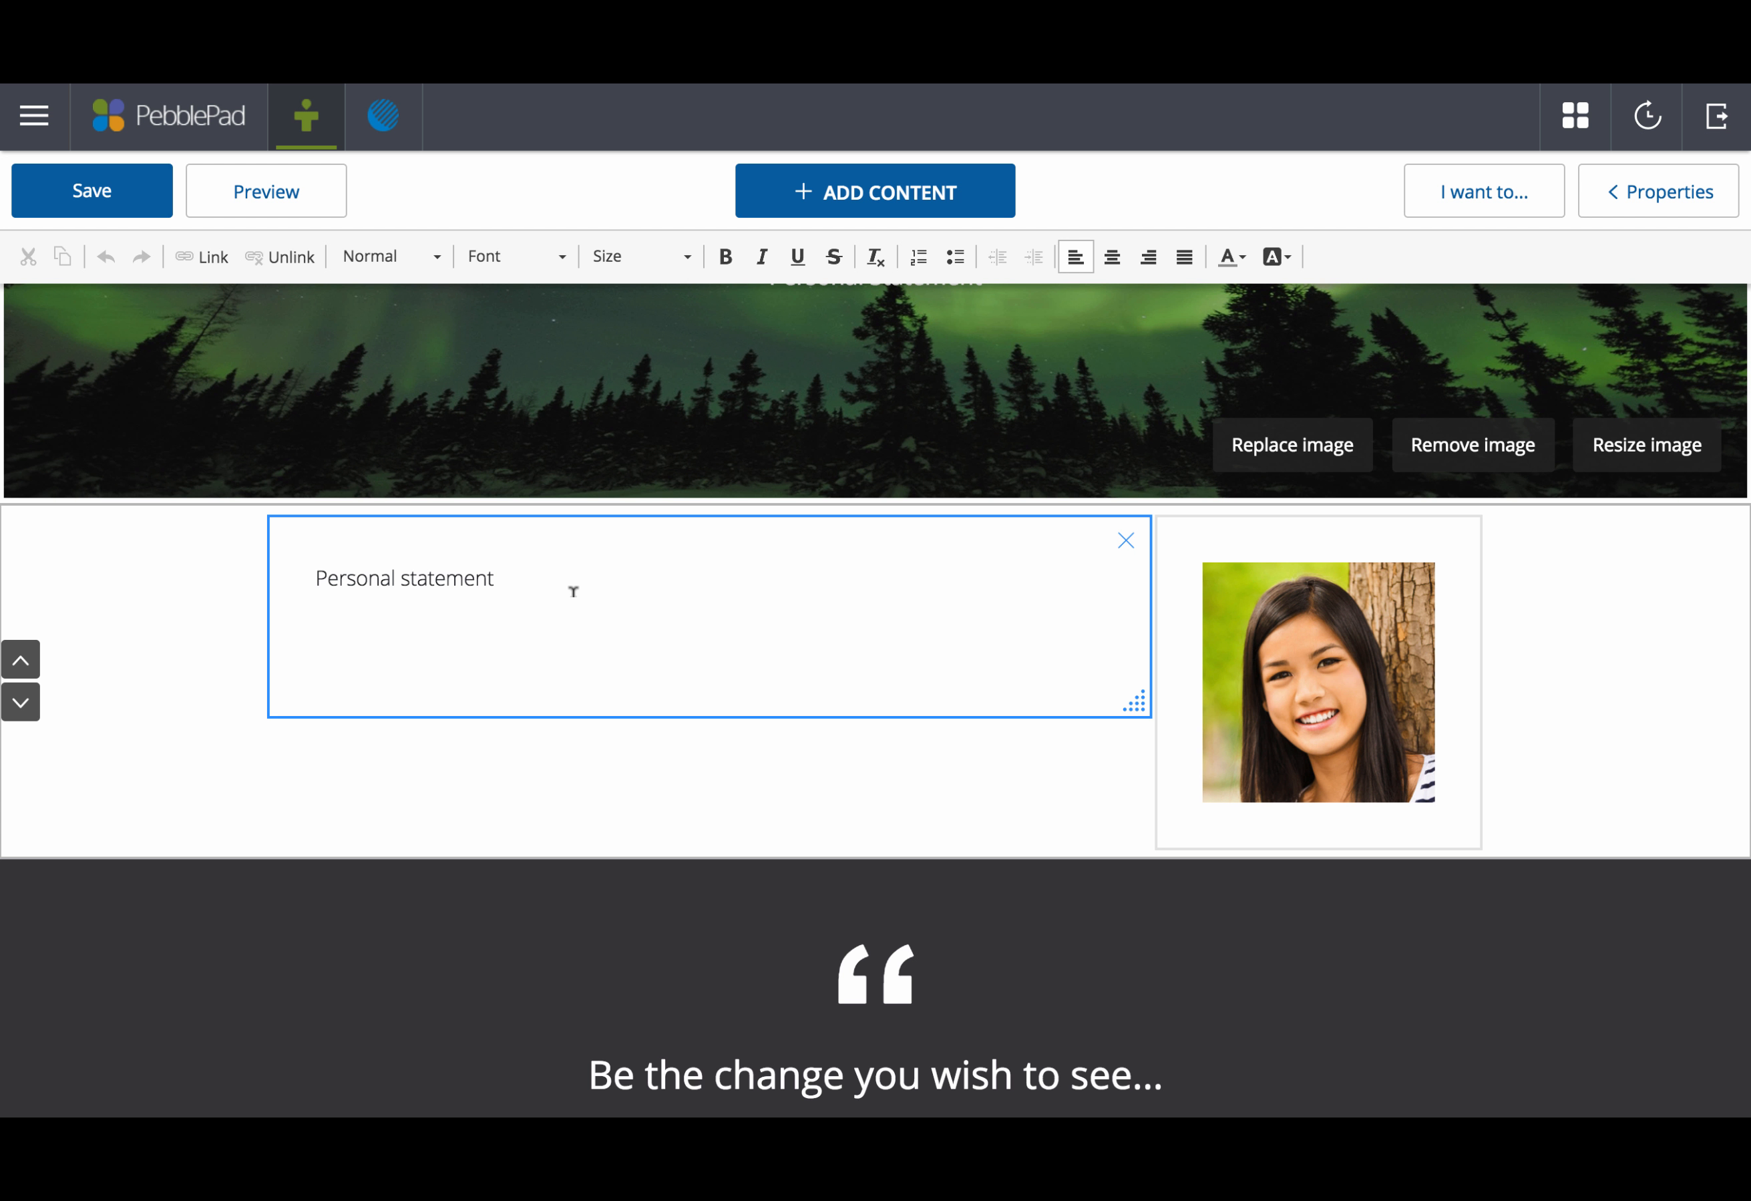
pyautogui.press('Return')
pyautogui.press('Return')
pyautogui.press('Return')
pyautogui.press('Return')
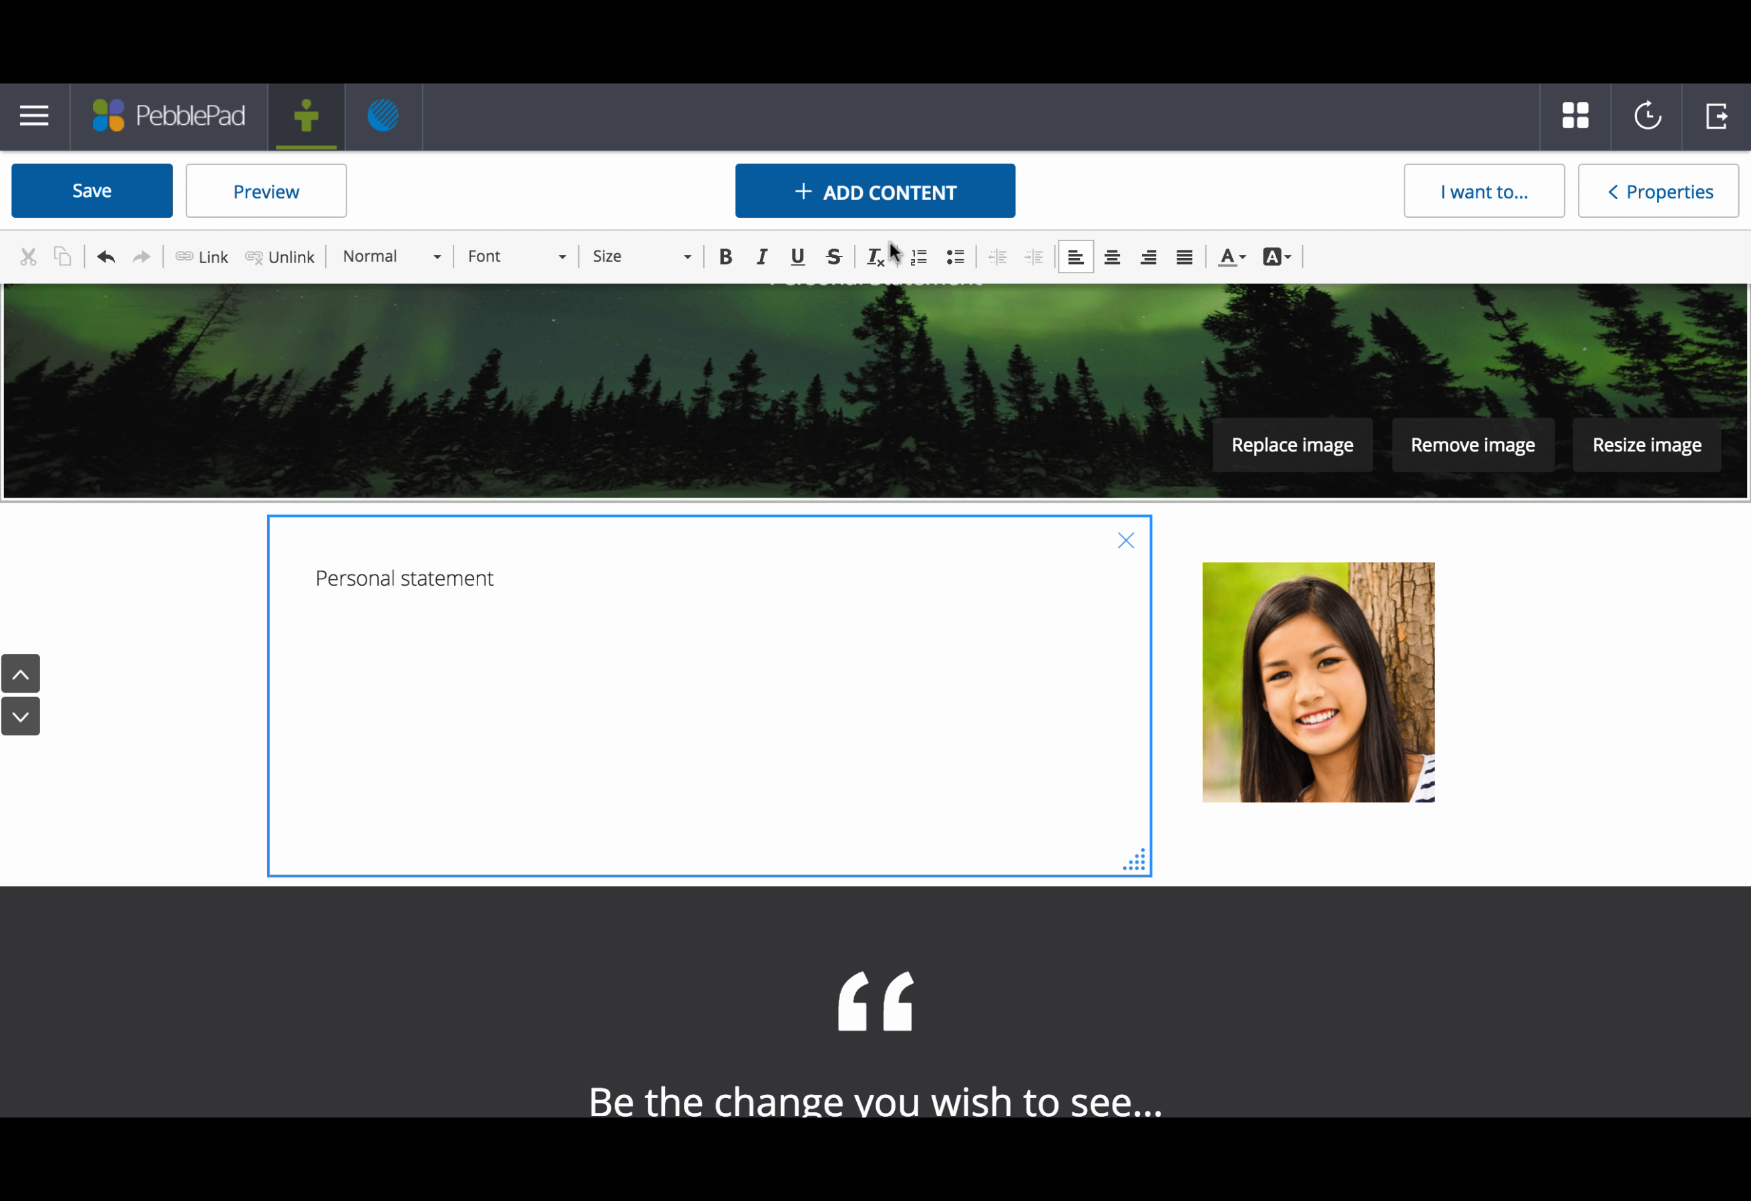
# Step: Add a widened text block with lines 'xxxx' and 'xxx', and save the page
pyautogui.click(883, 199)
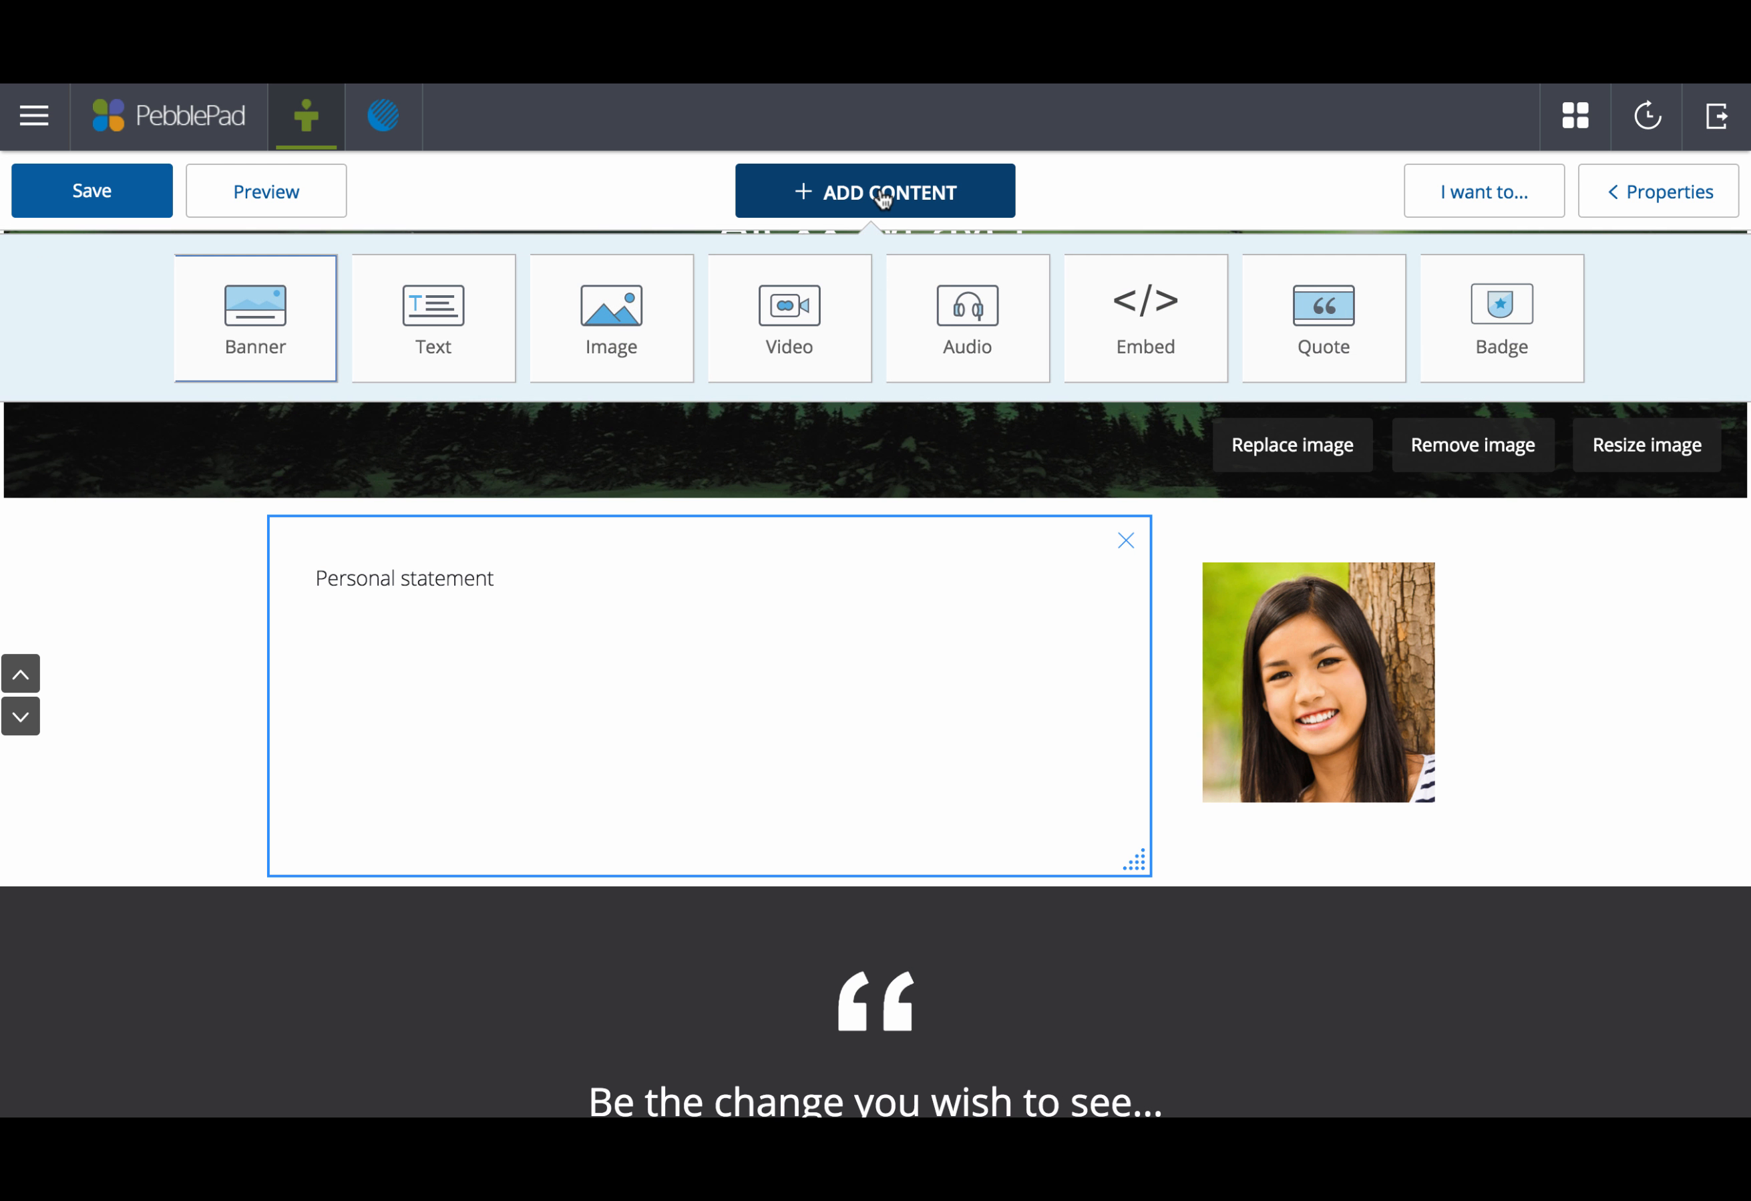
pyautogui.click(456, 313)
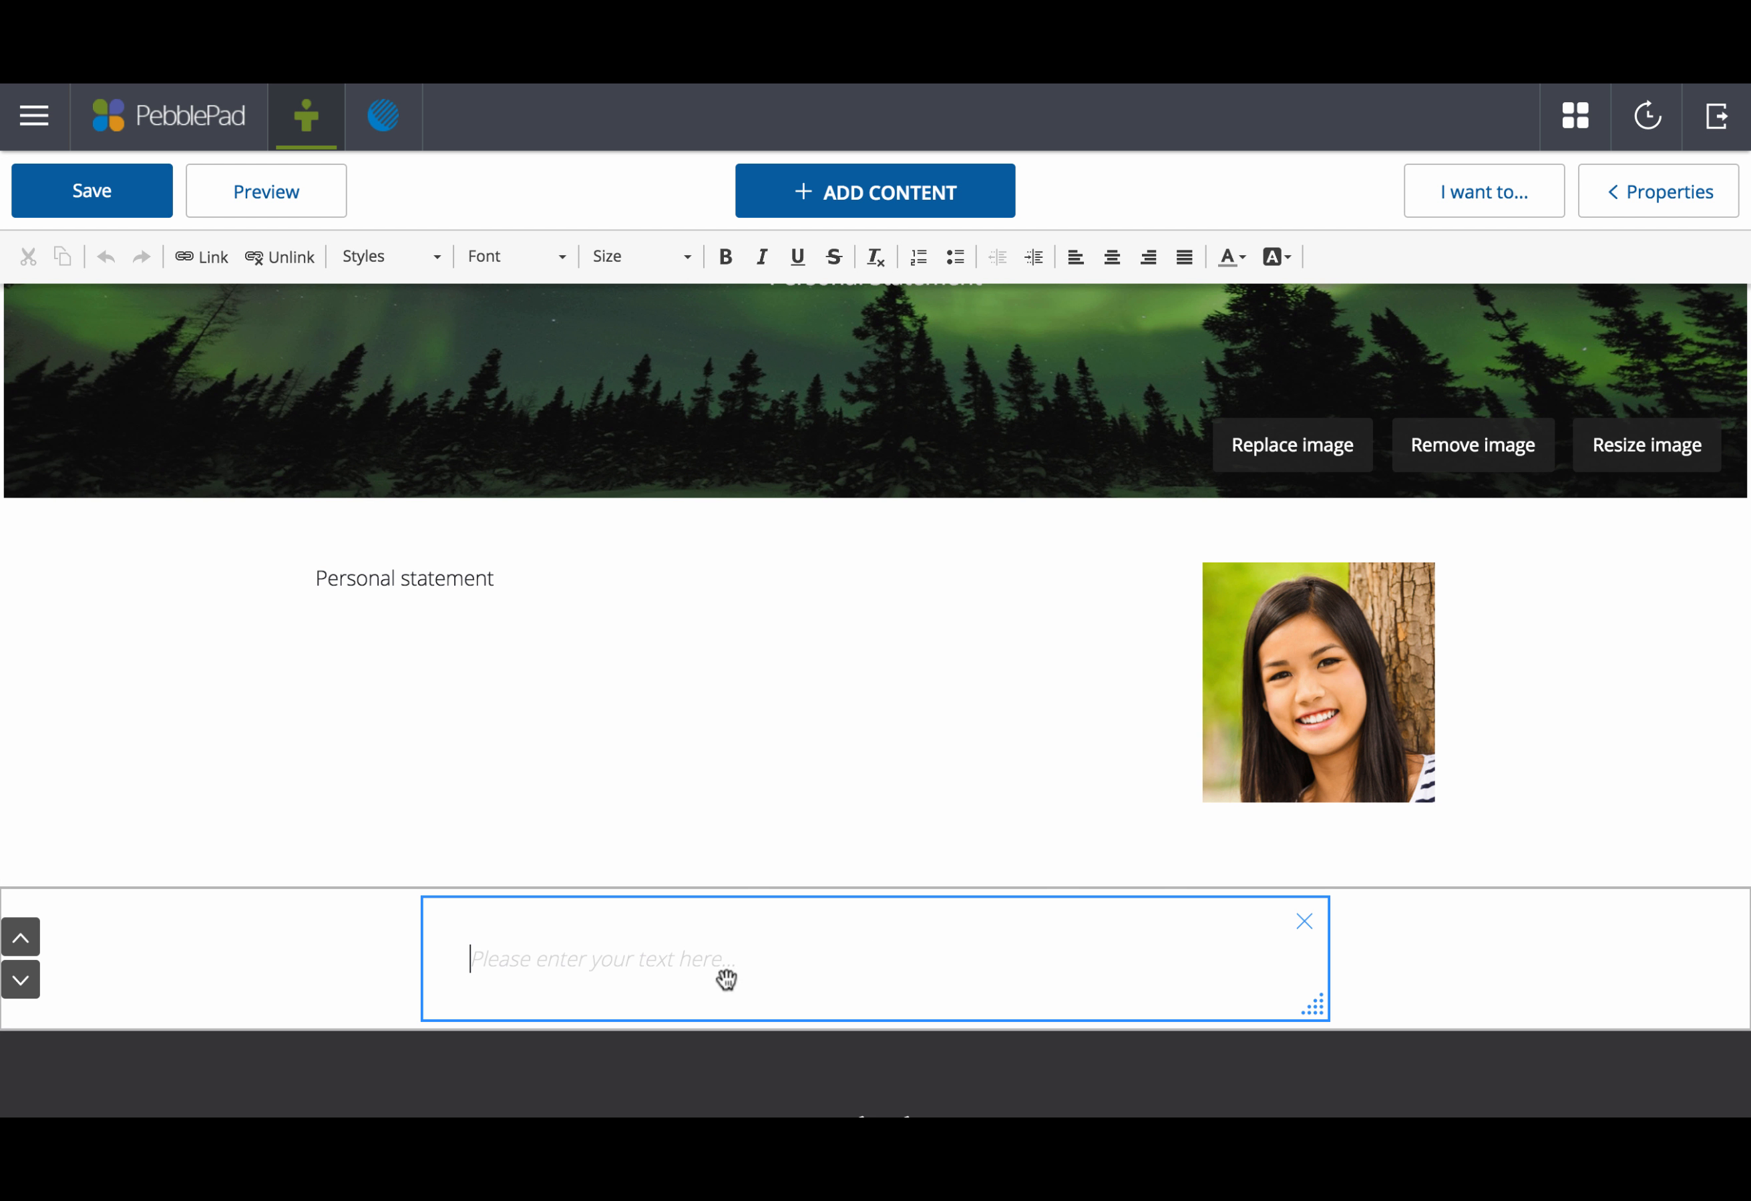
pyautogui.moveTo(1320, 1009); pyautogui.dragTo(1654, 987)
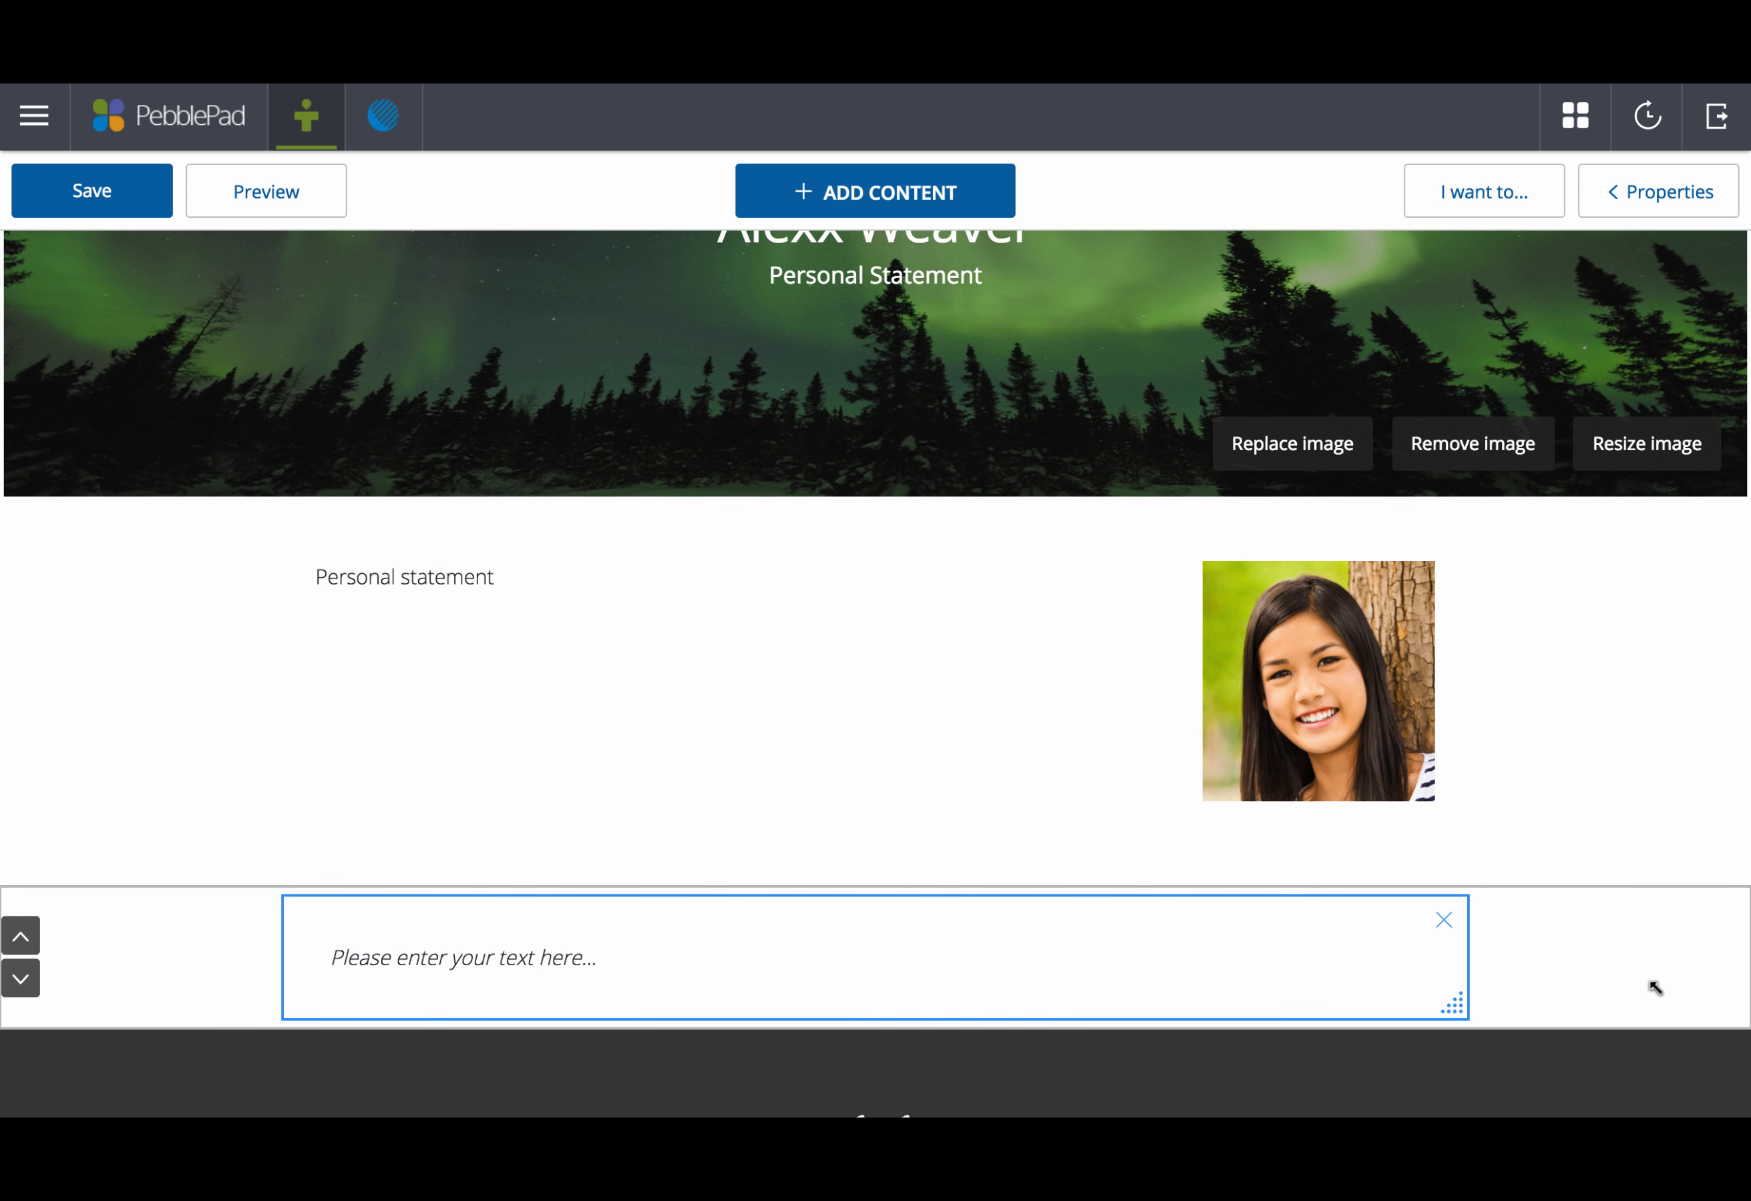
pyautogui.click(788, 944)
pyautogui.write('xxxx')
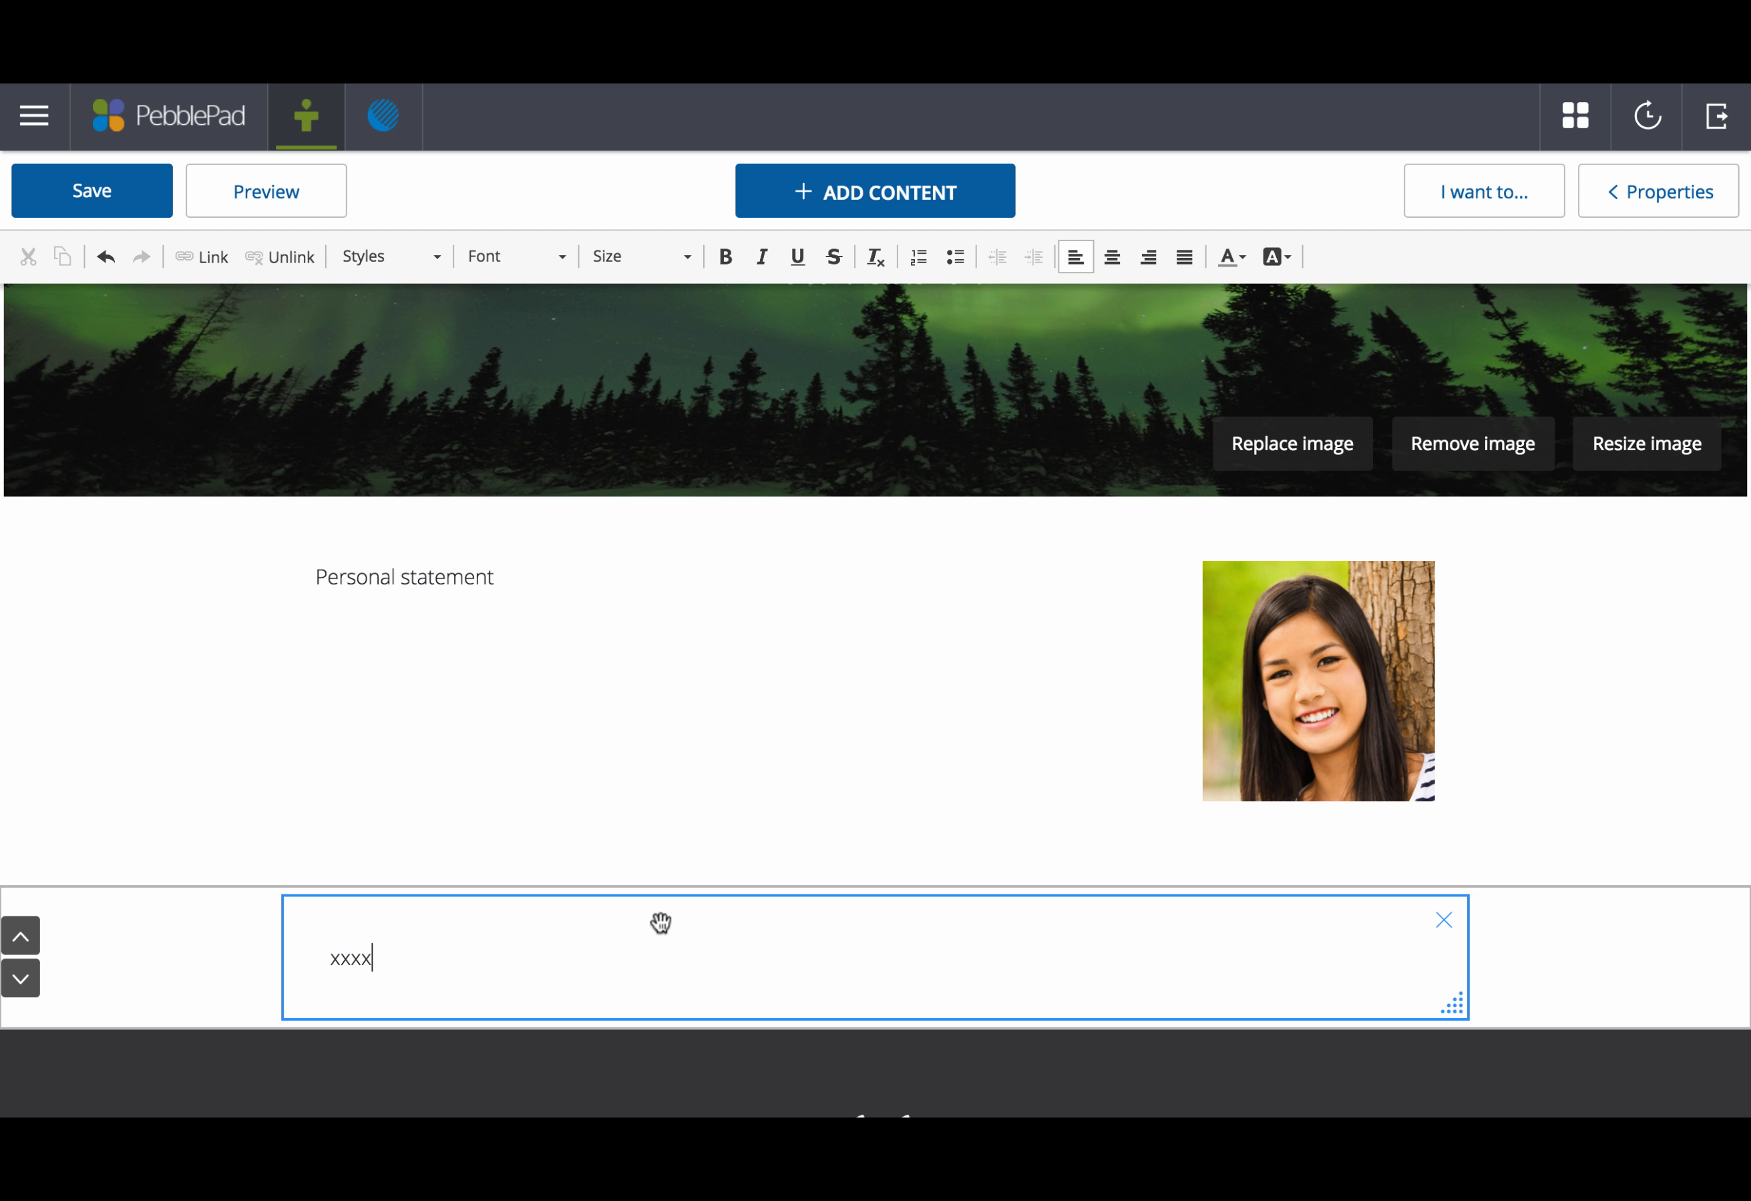
pyautogui.press('Return')
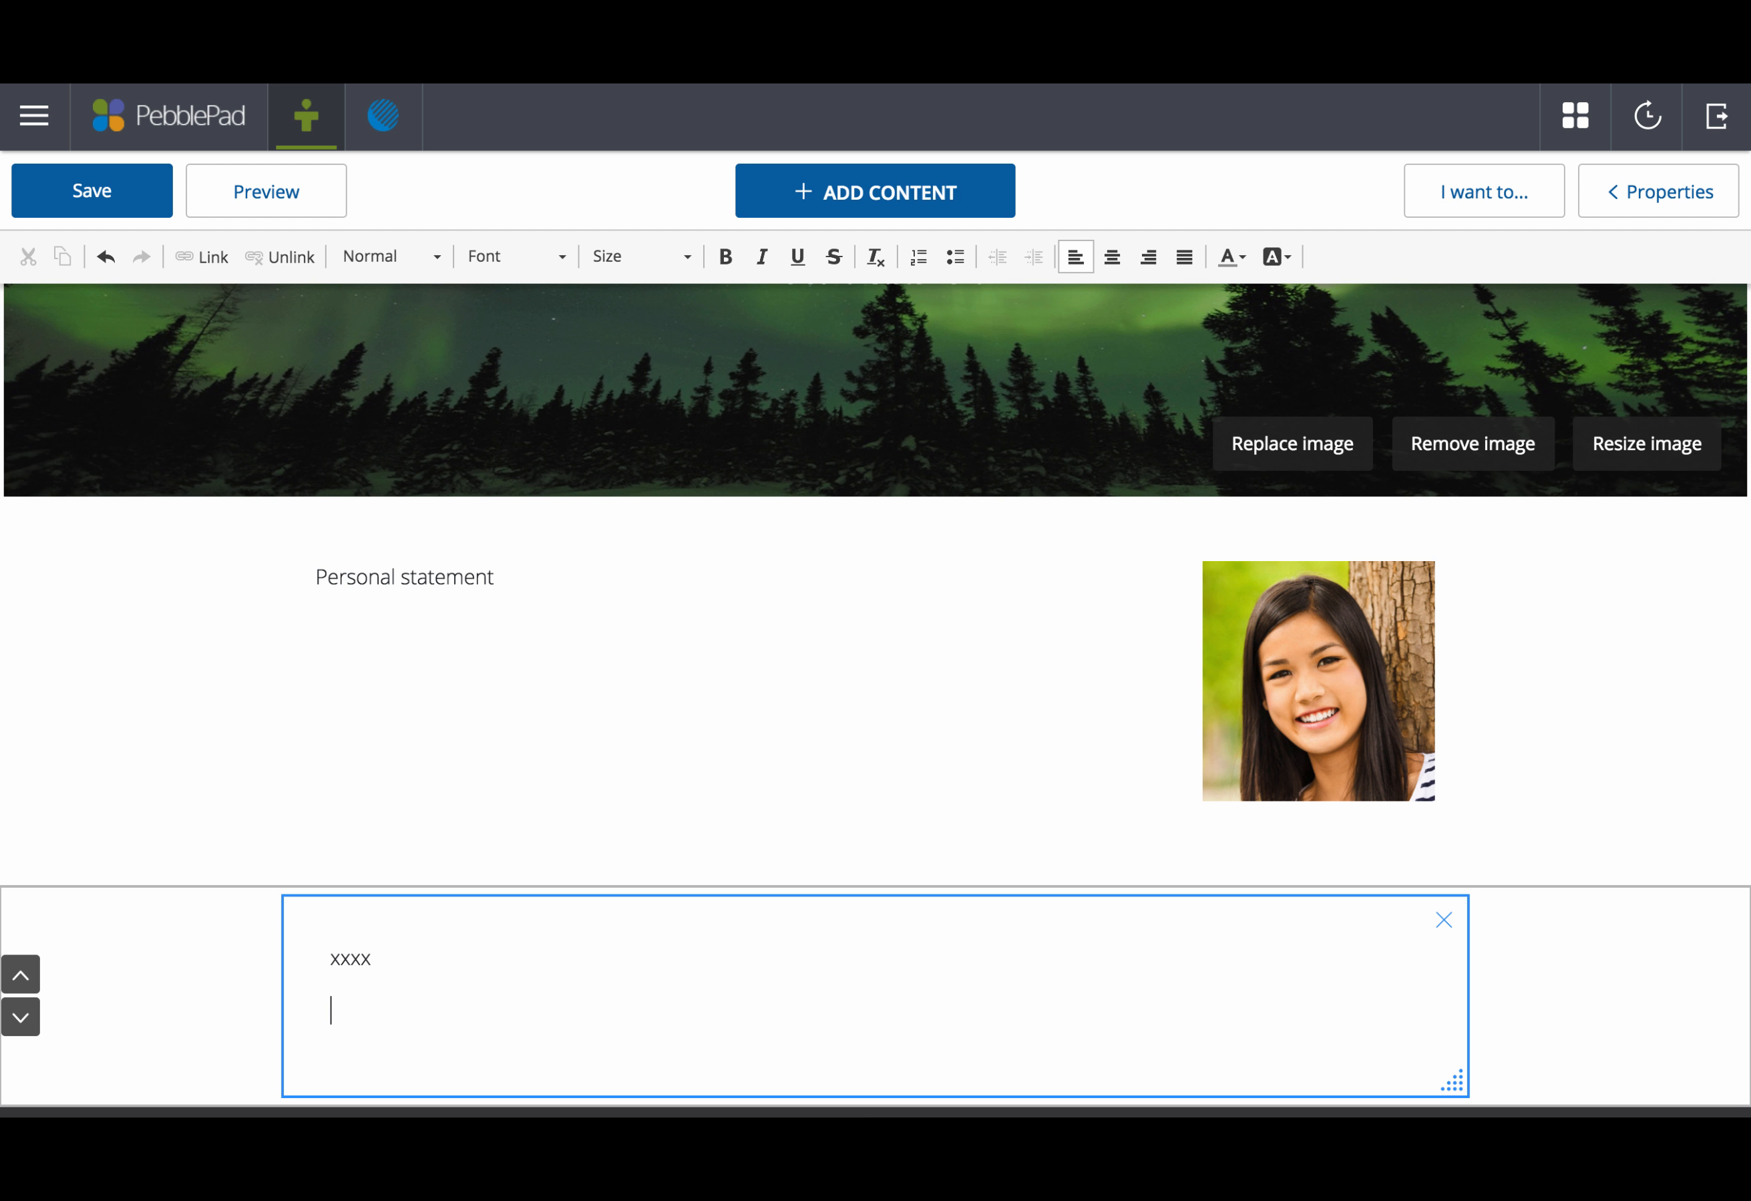
pyautogui.write('xxxx')
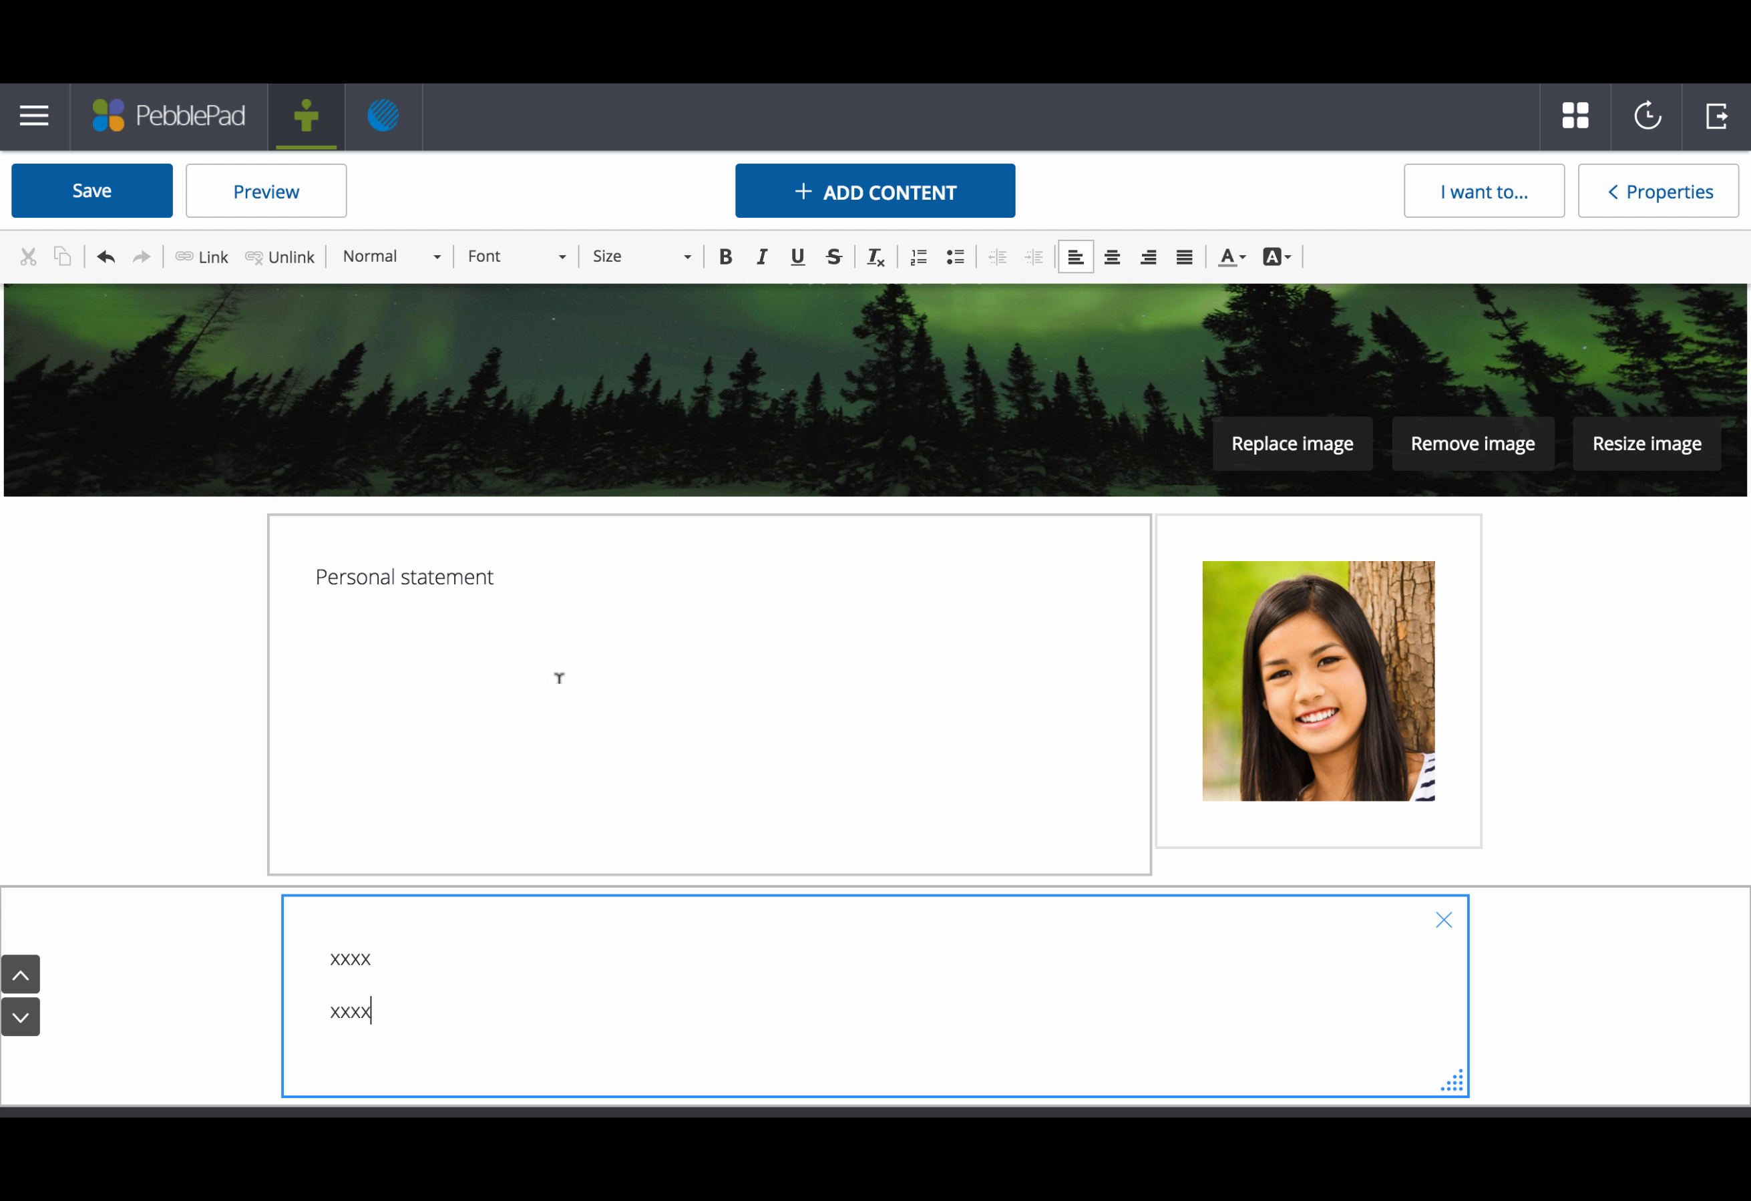
pyautogui.click(113, 190)
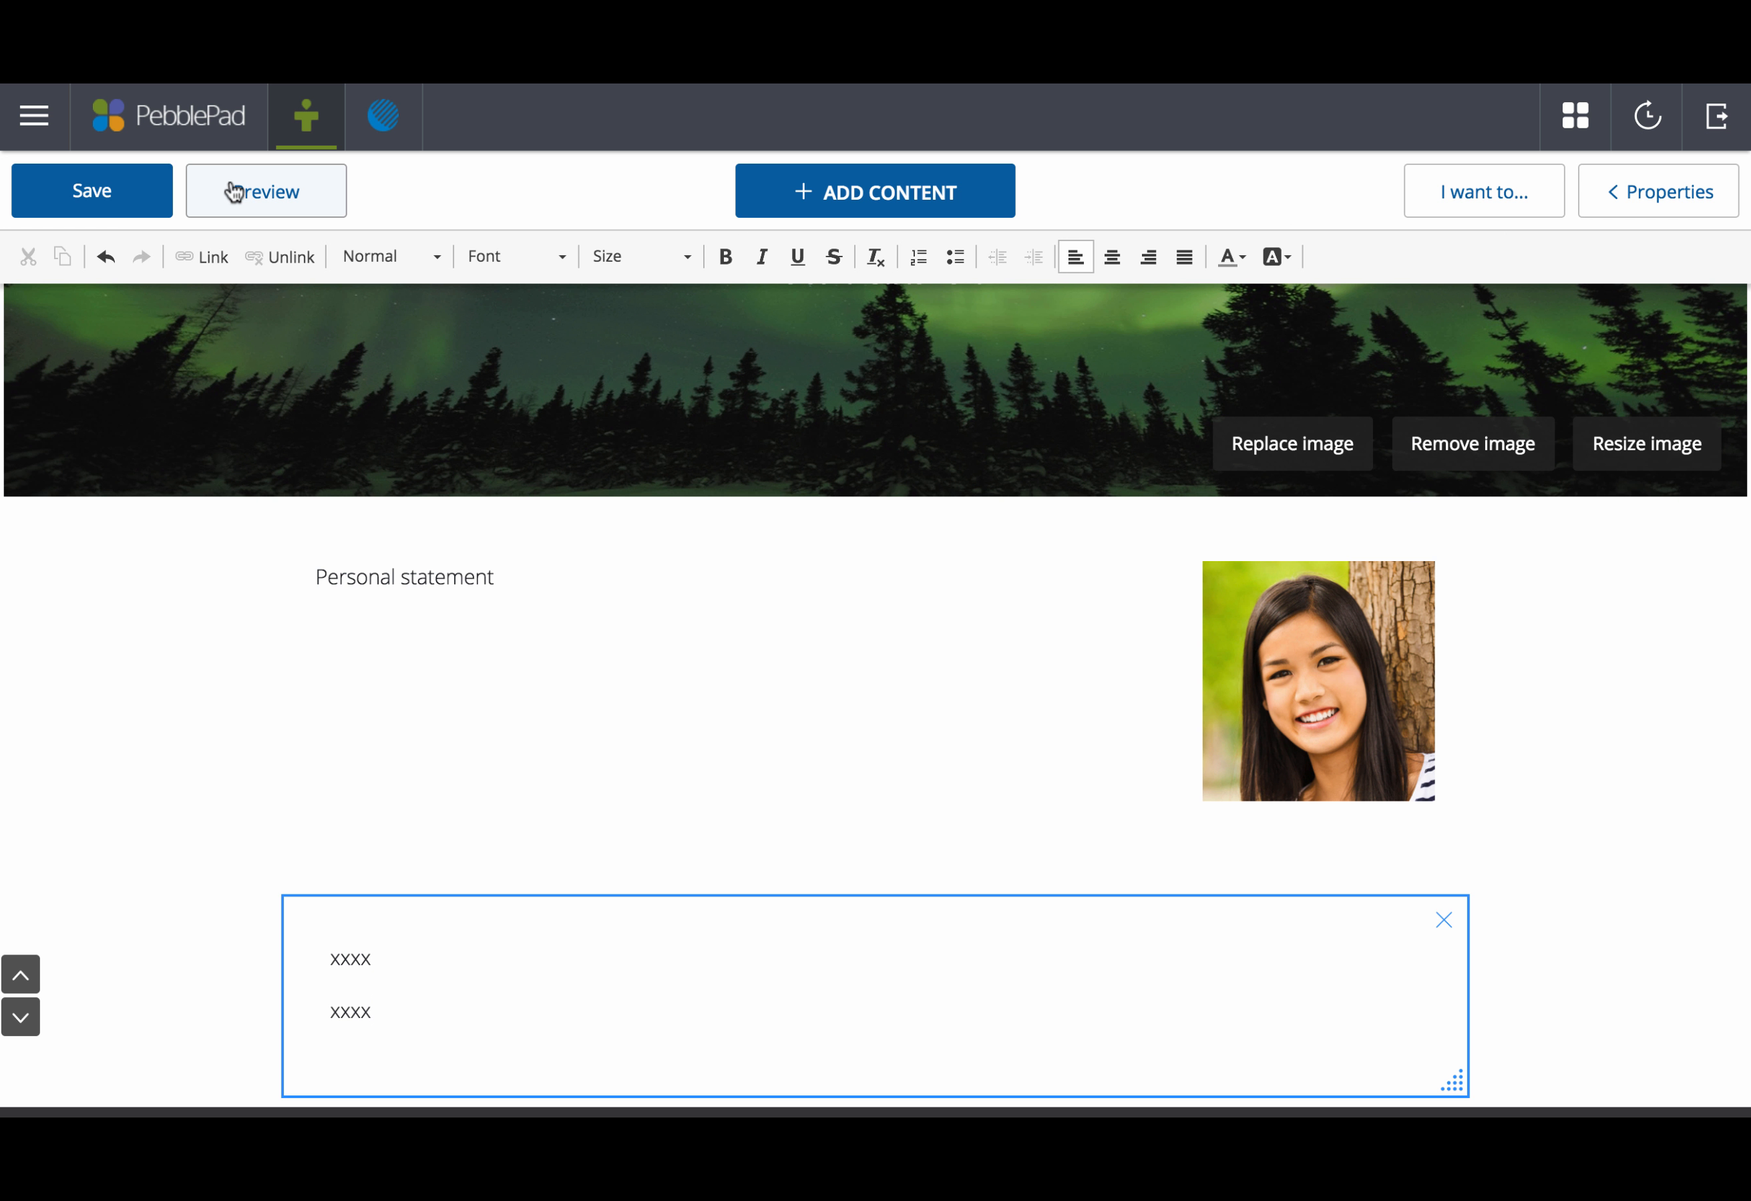
pyautogui.click(235, 192)
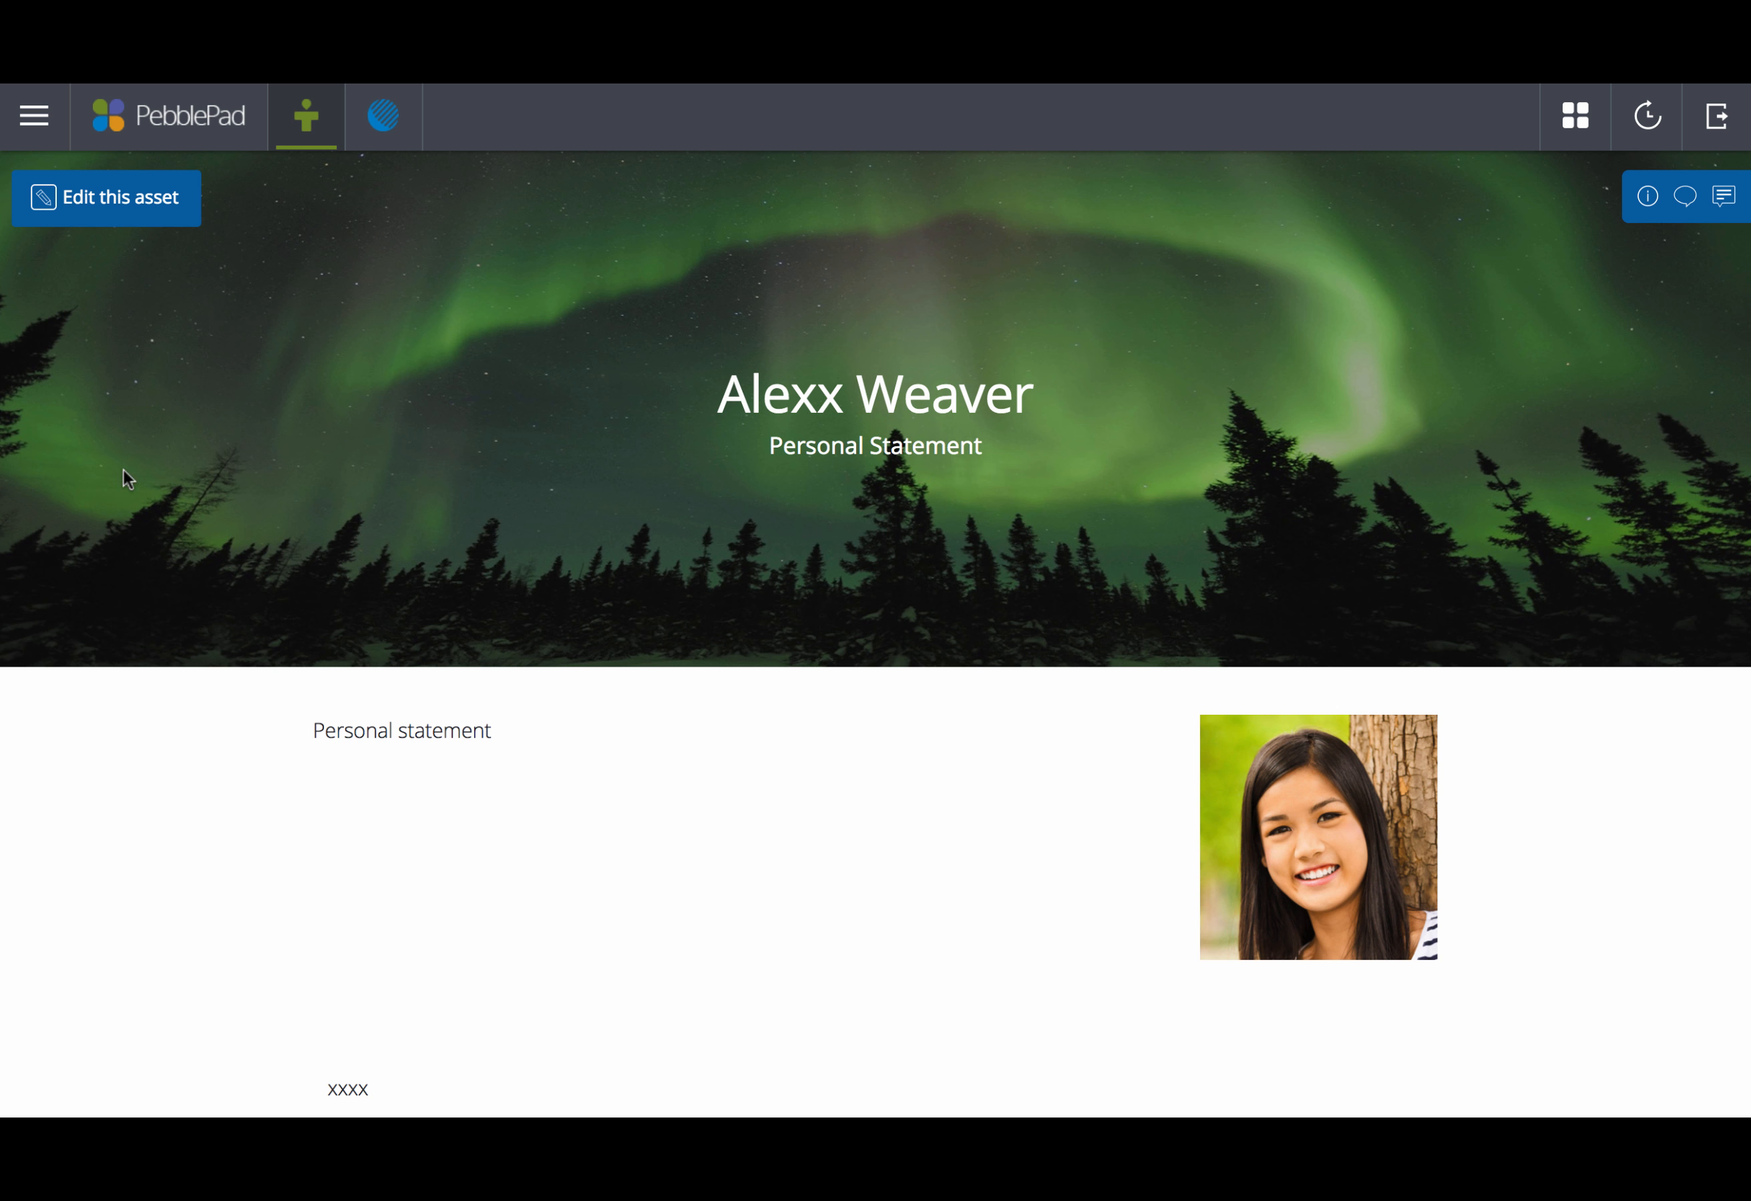
pyautogui.scroll(-3, 474, 862)
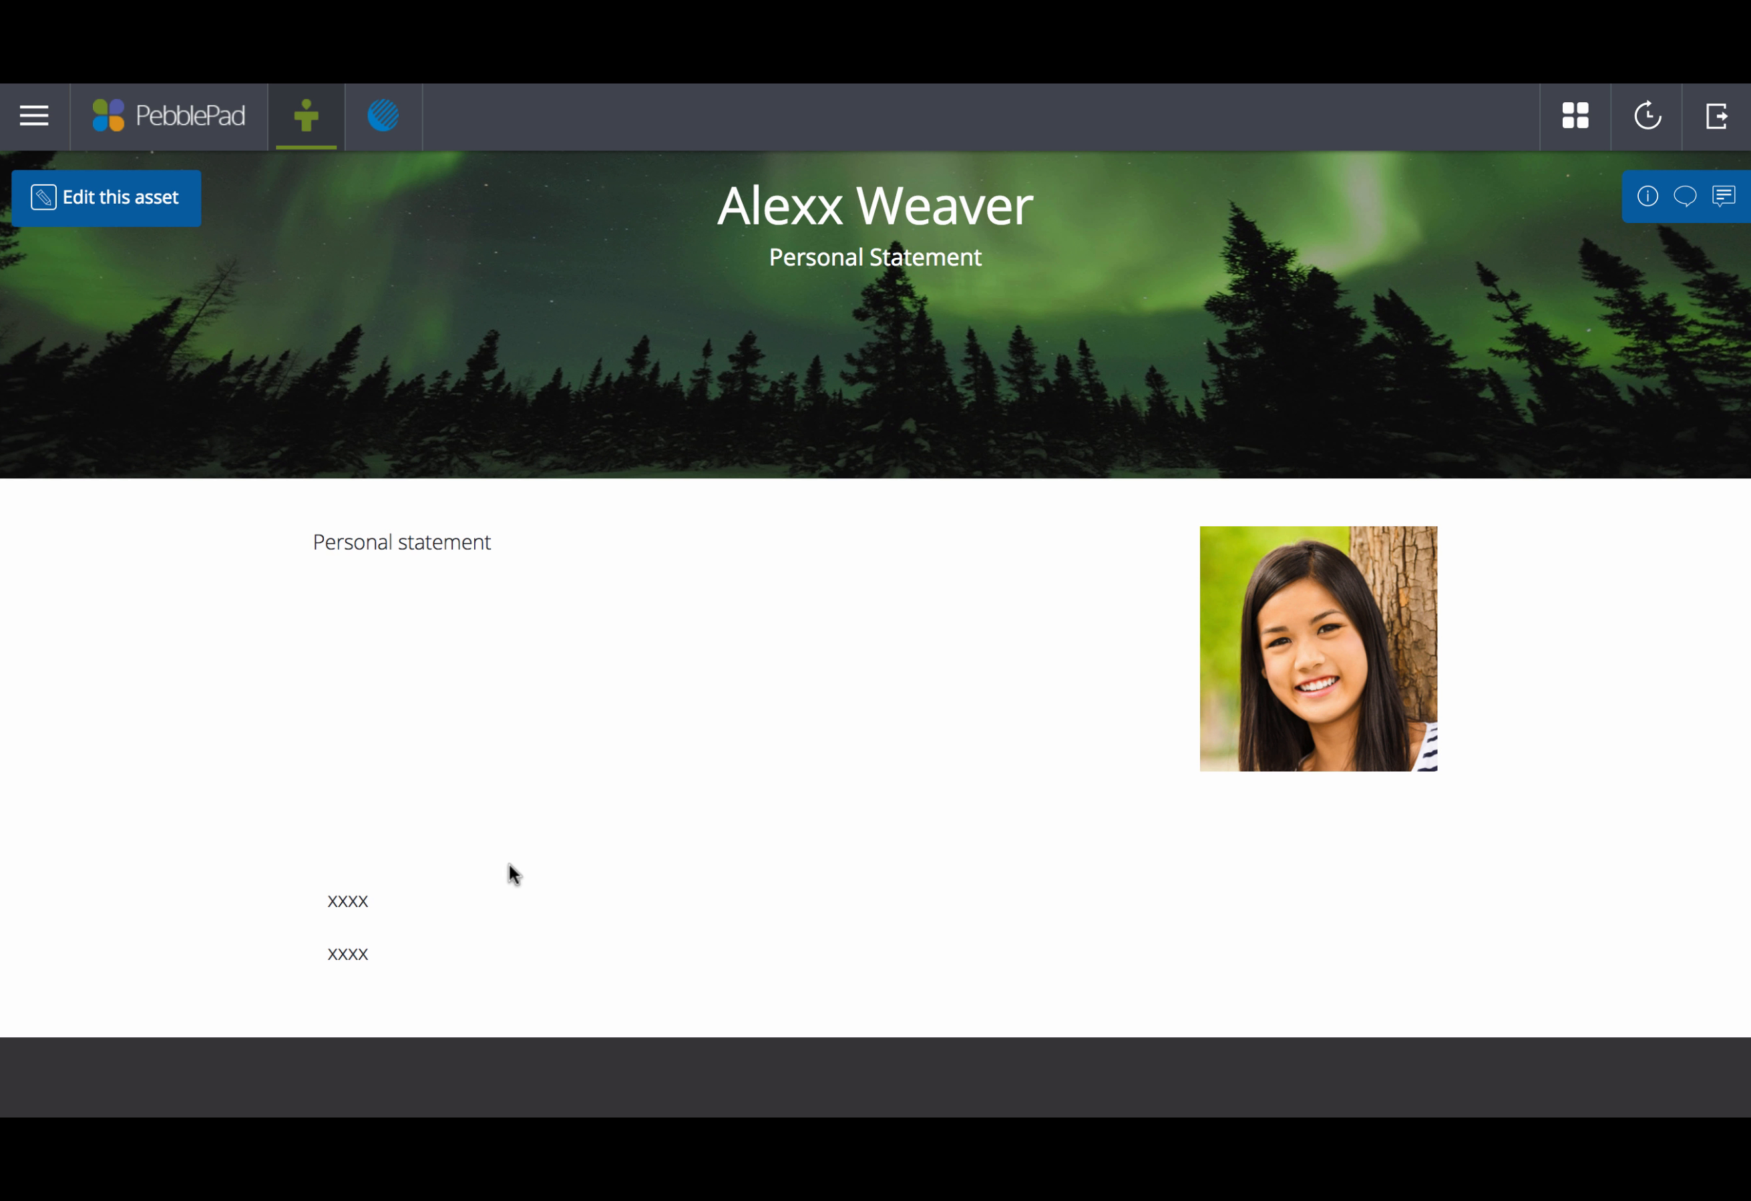
pyautogui.scroll(-3, 517, 840)
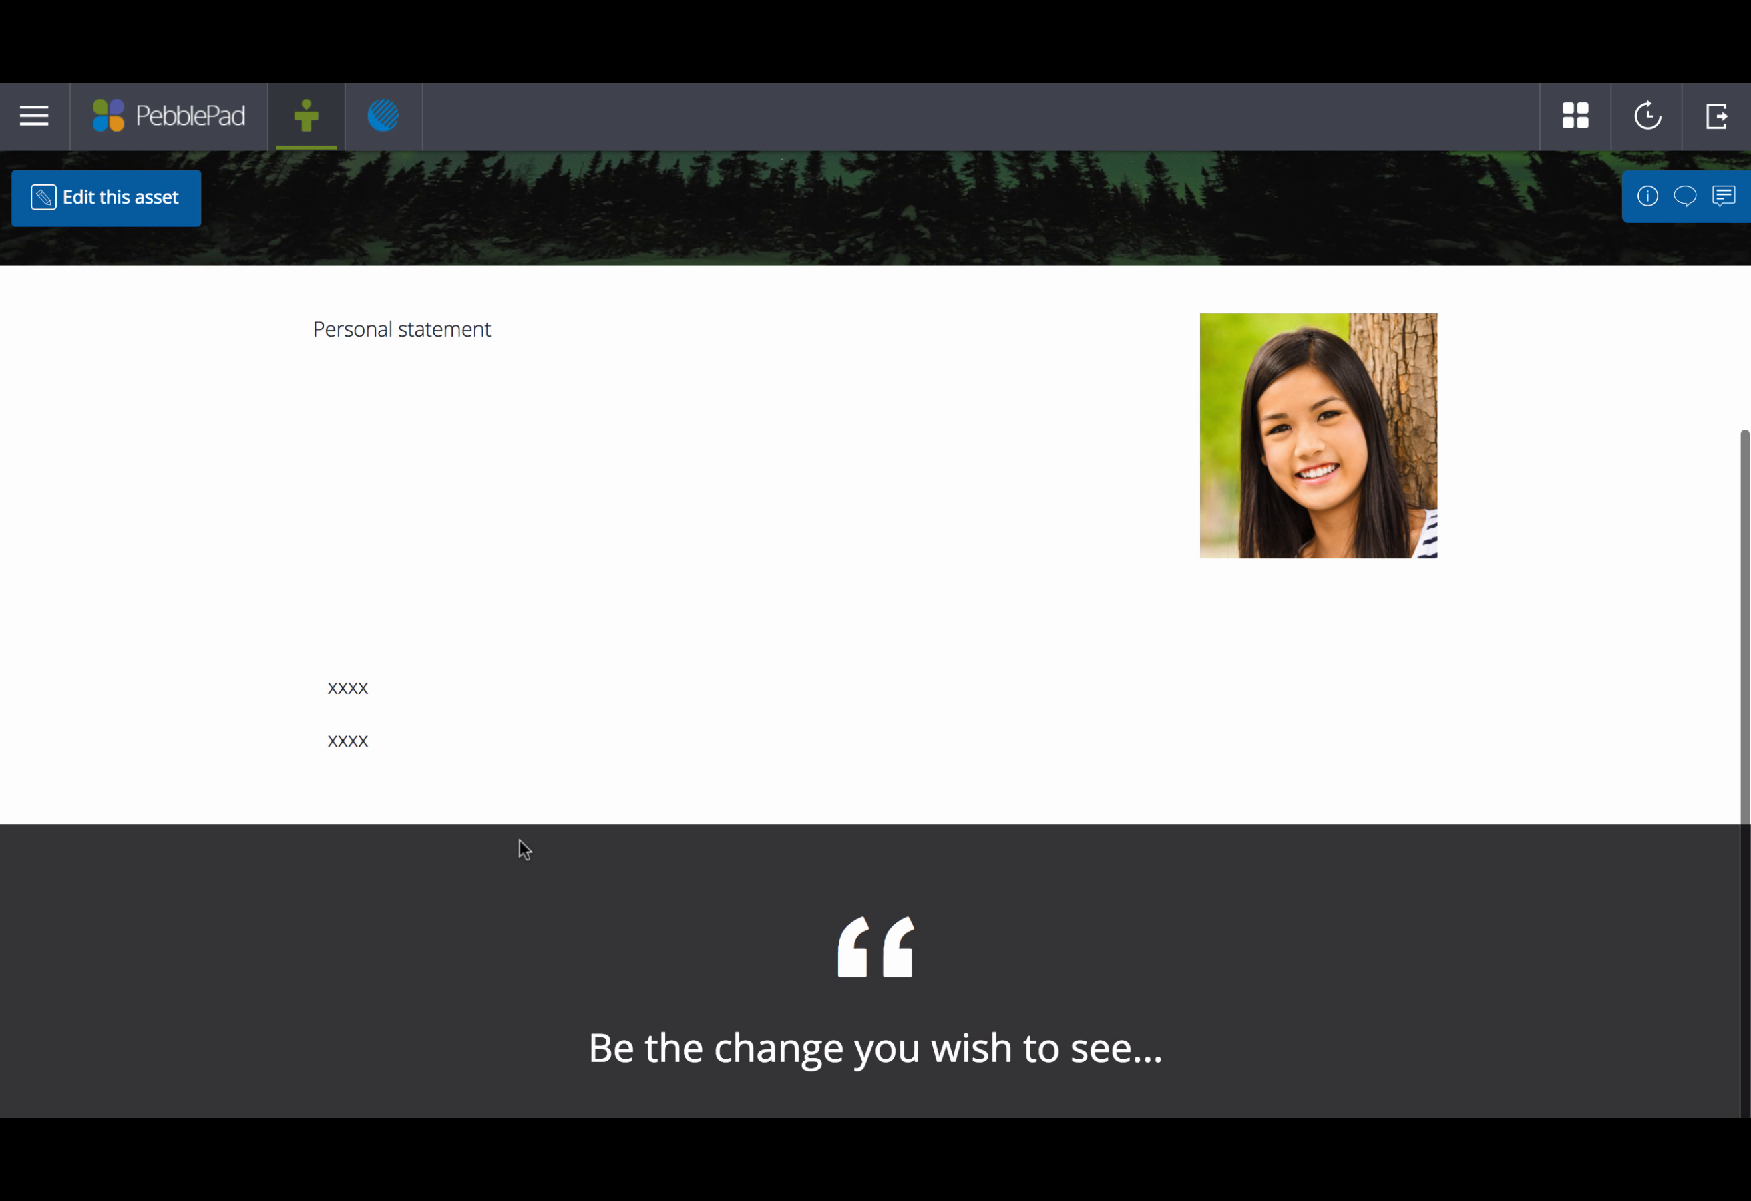
pyautogui.scroll(5, 522, 839)
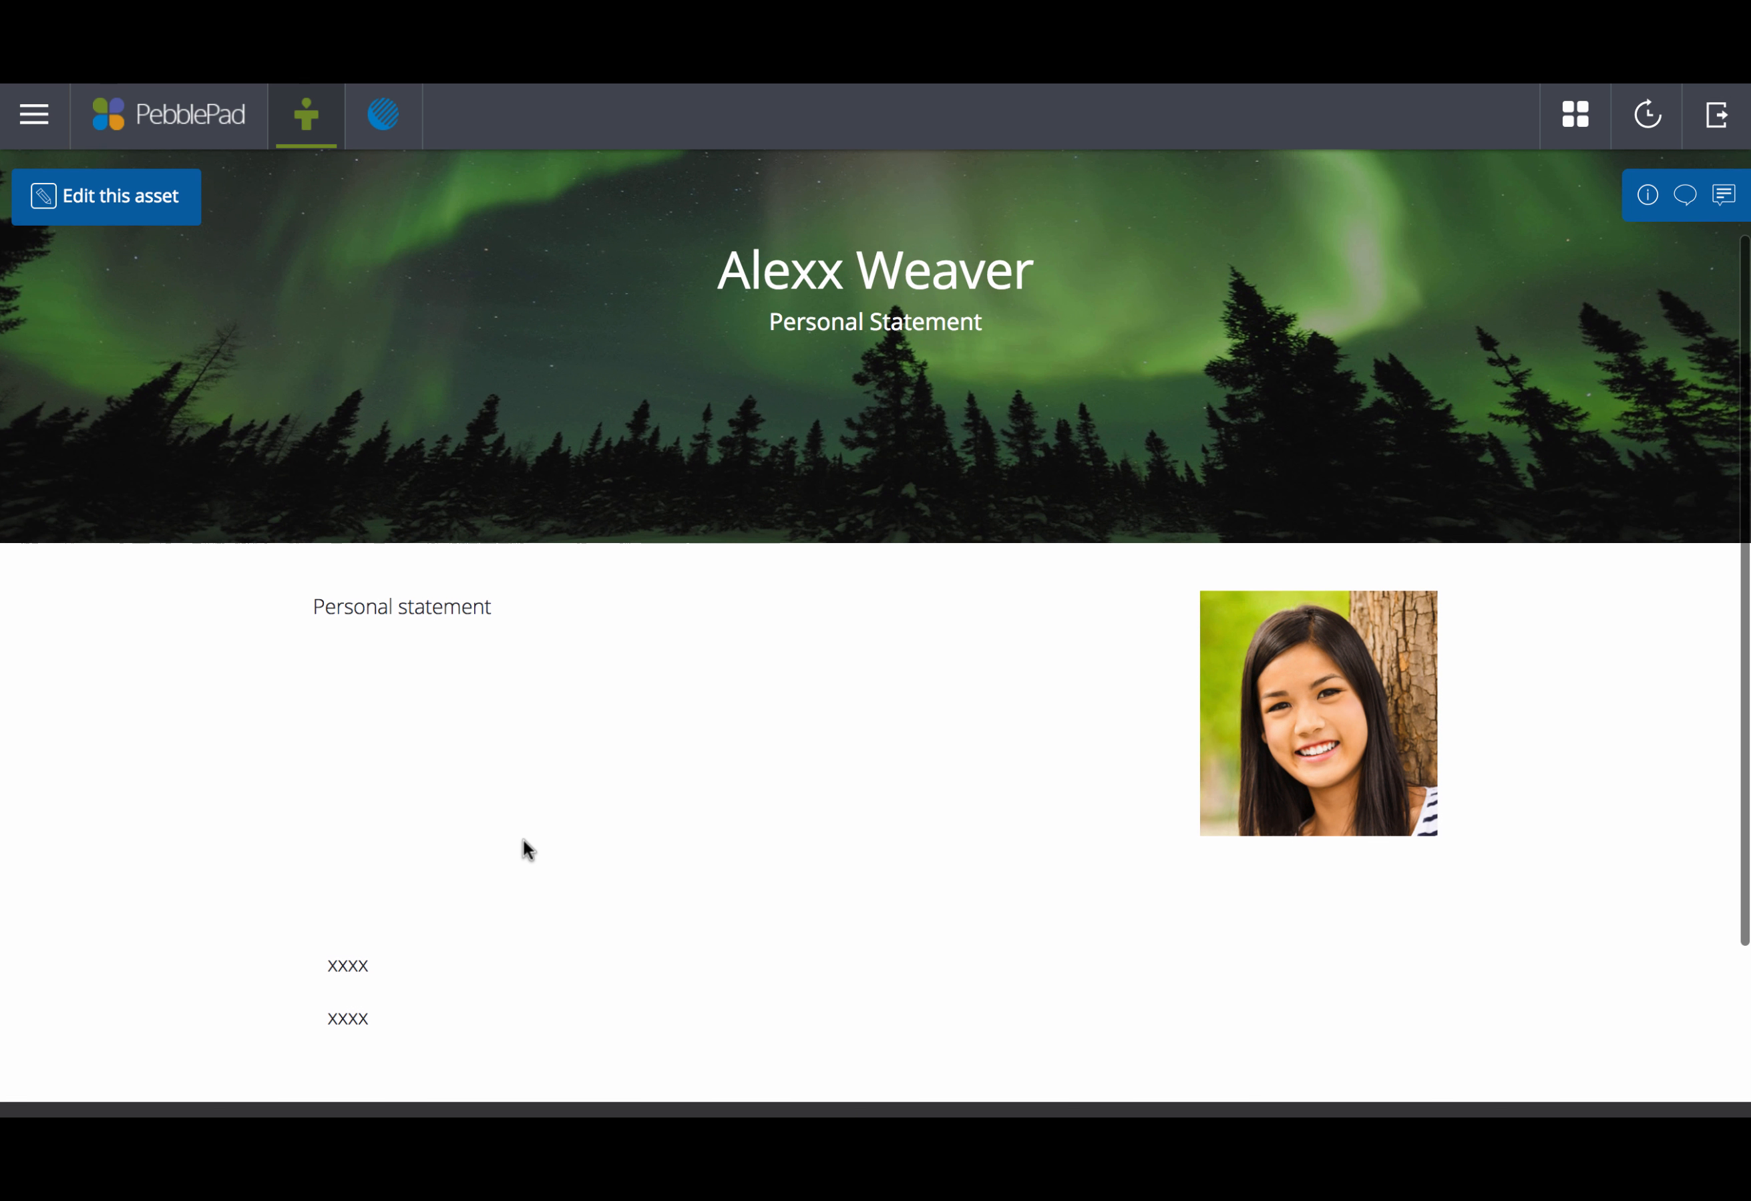
pyautogui.scroll(2, 522, 840)
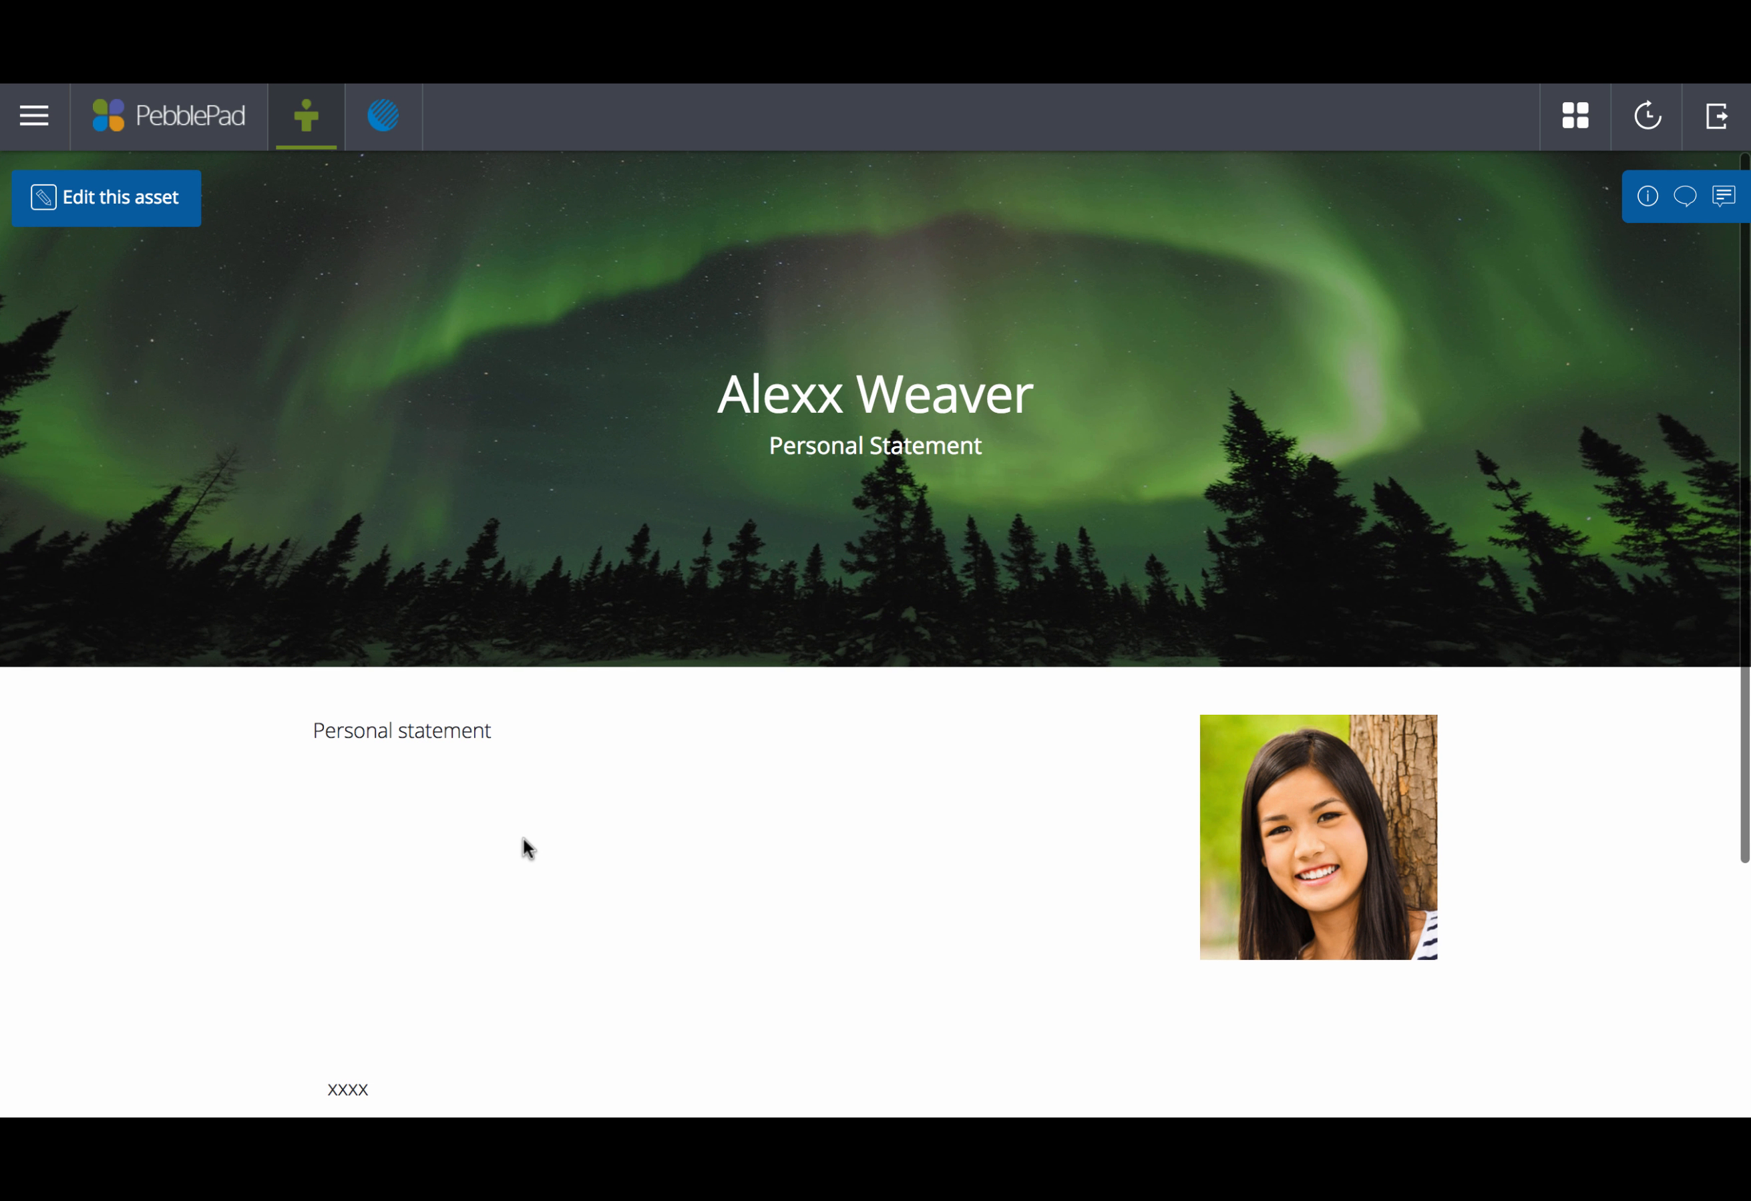
pyautogui.click(89, 199)
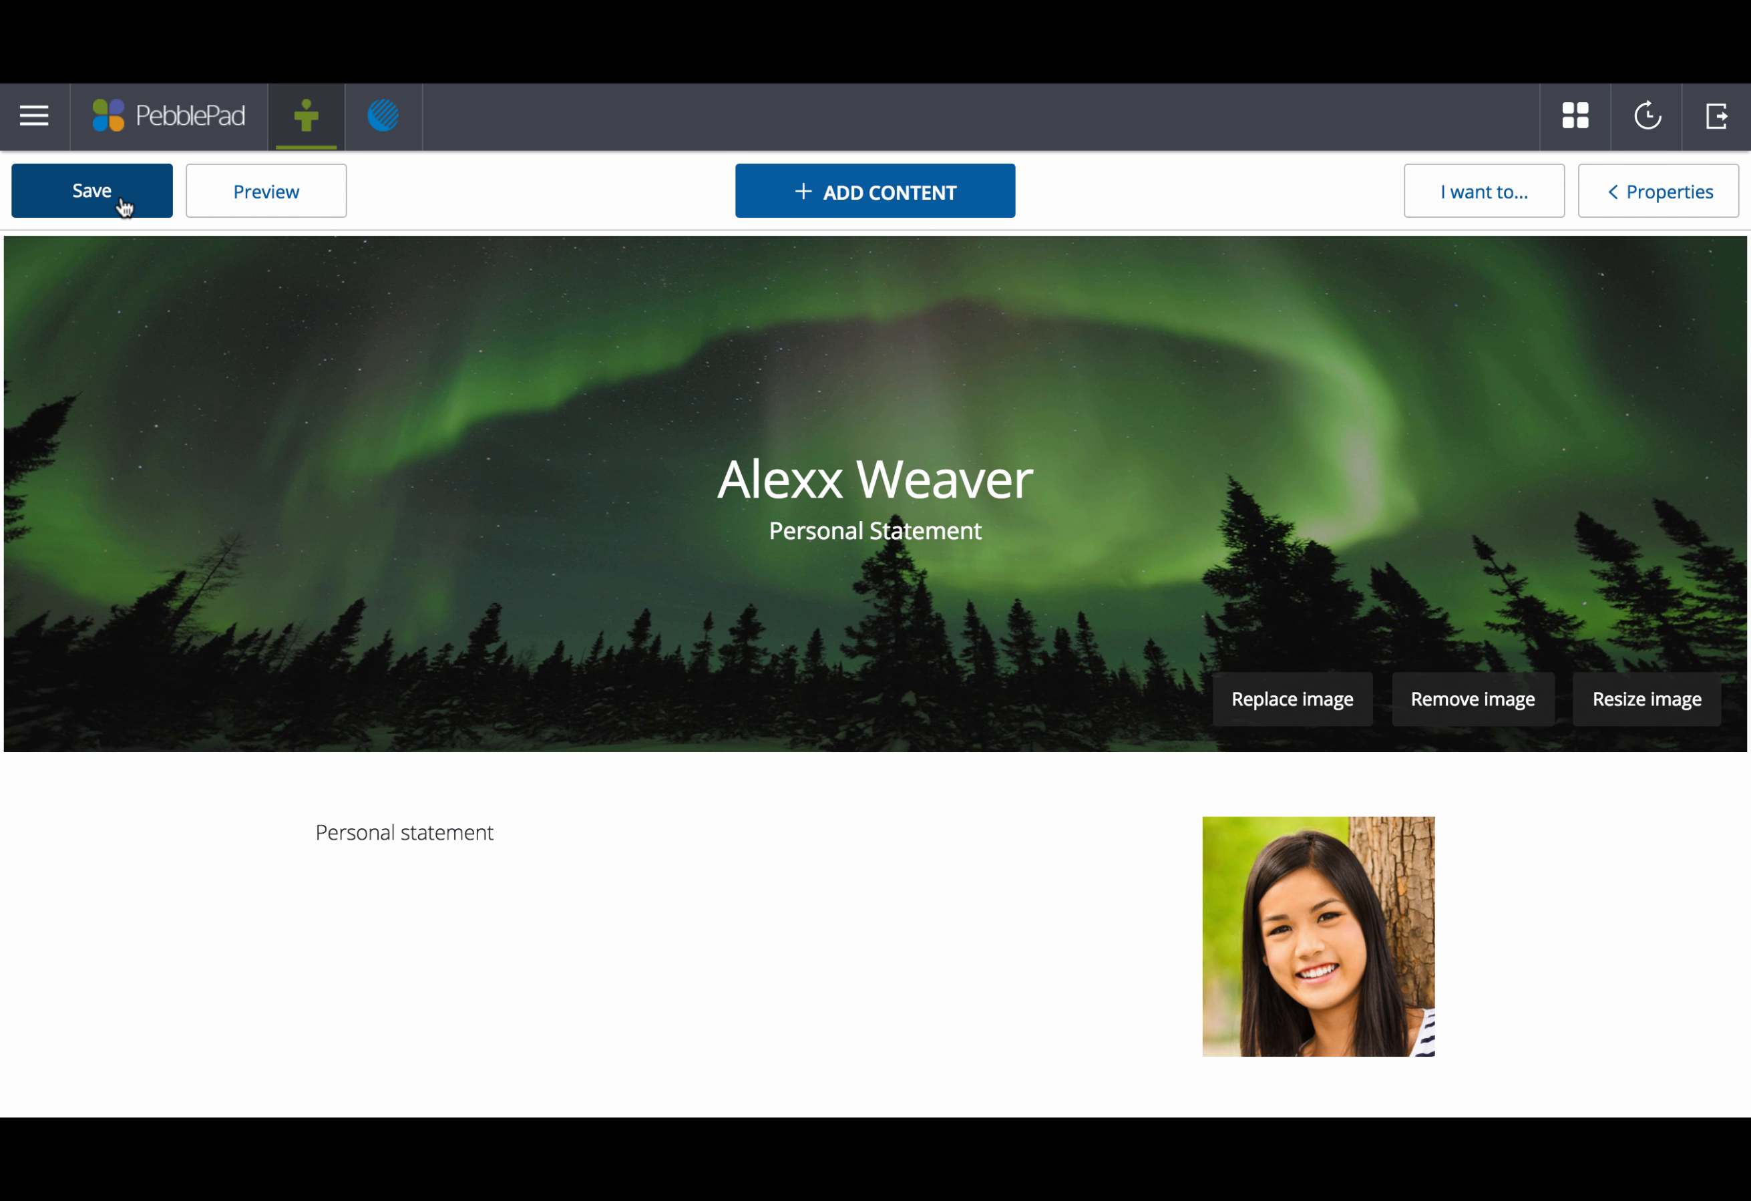
# Step: Share the page for assessment to OCC101, Sem 1 2018, Task 1, agreeing to the terms of usage
pyautogui.click(1506, 196)
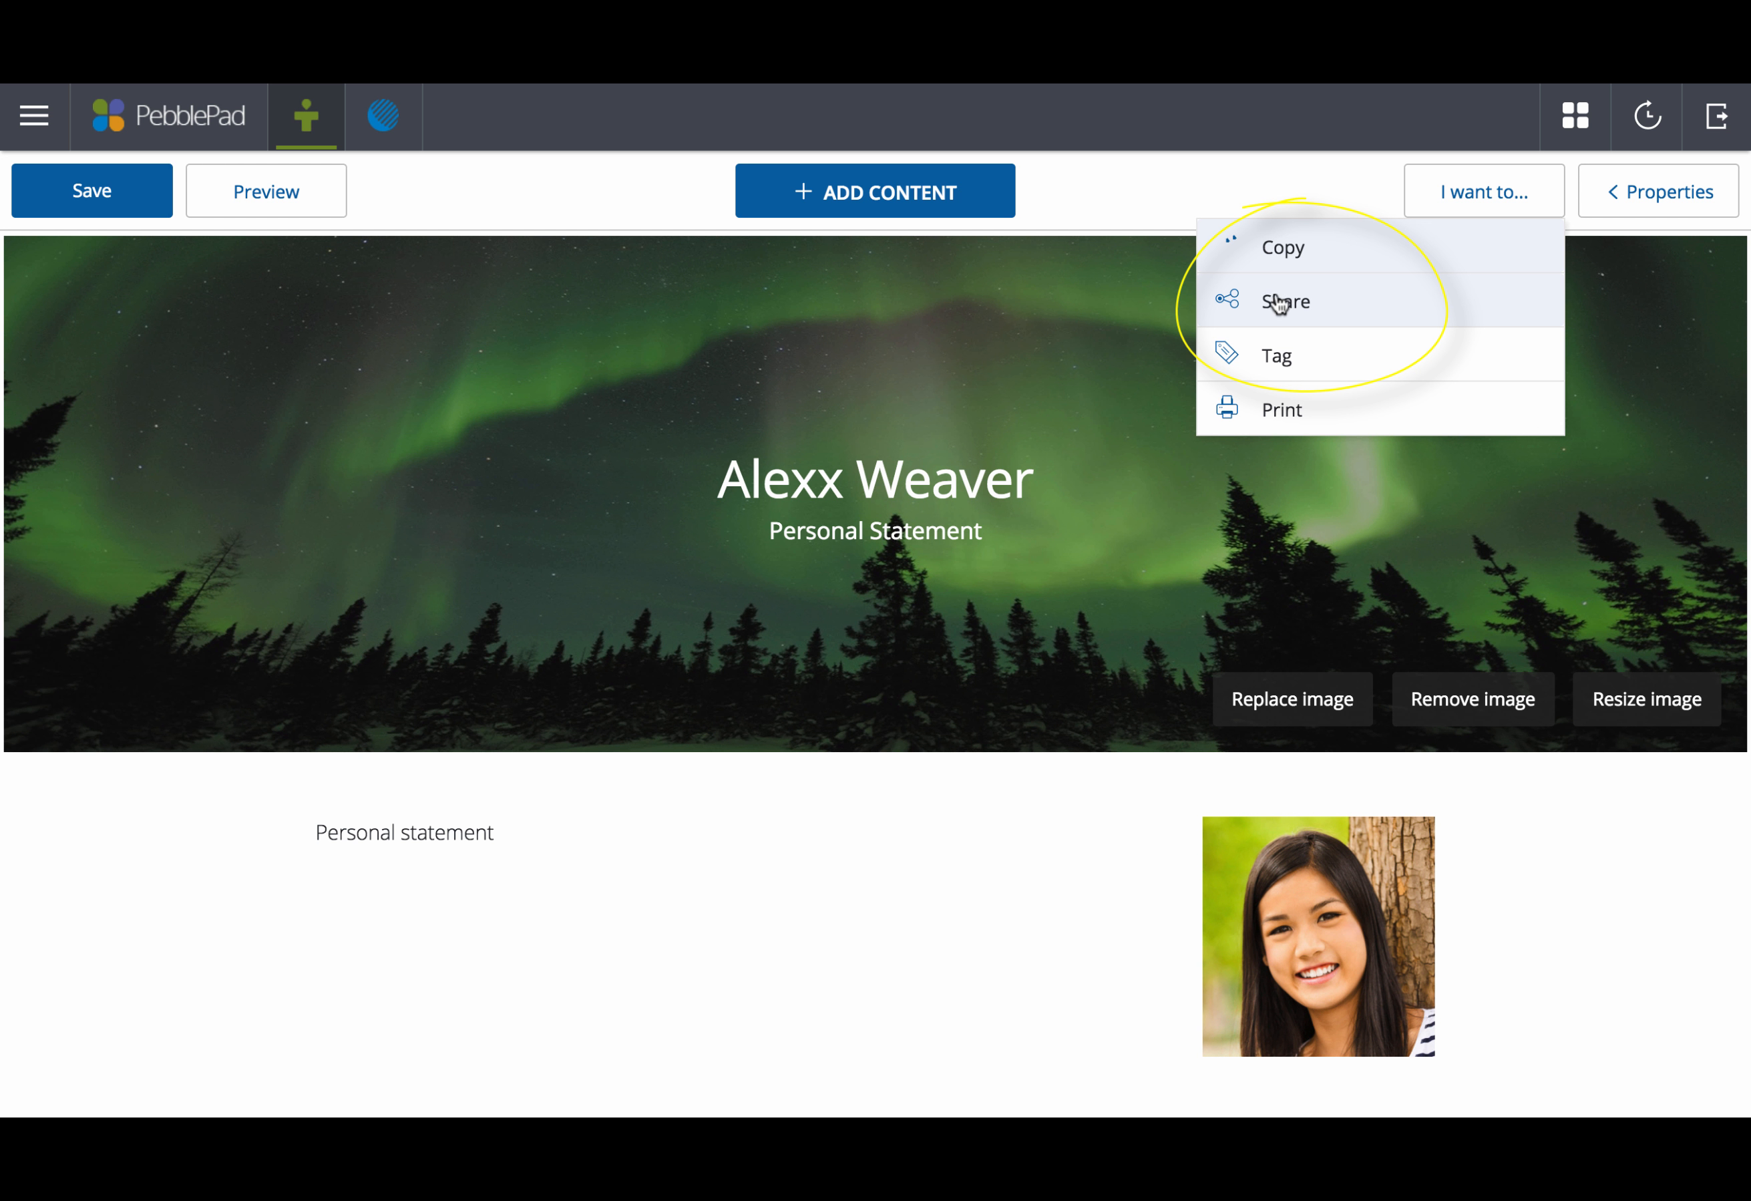
pyautogui.click(1303, 304)
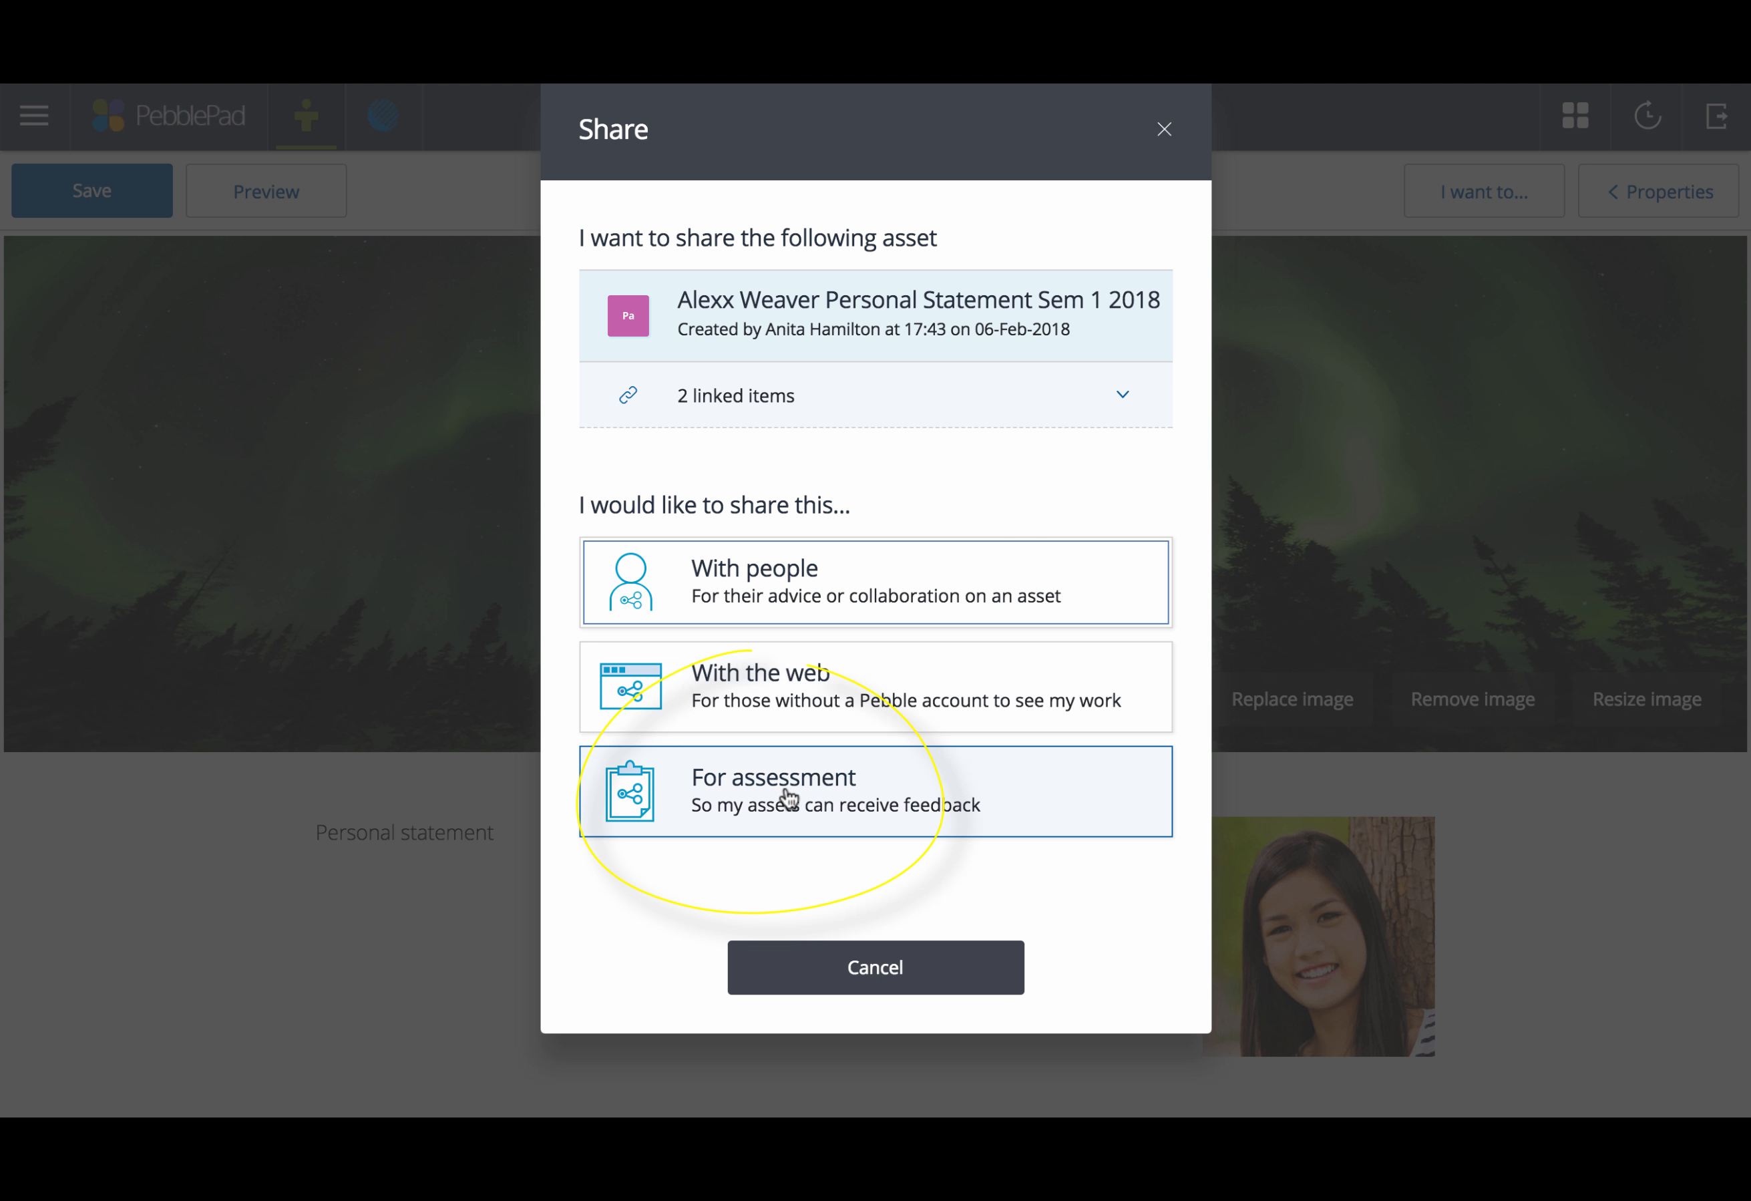
pyautogui.click(782, 797)
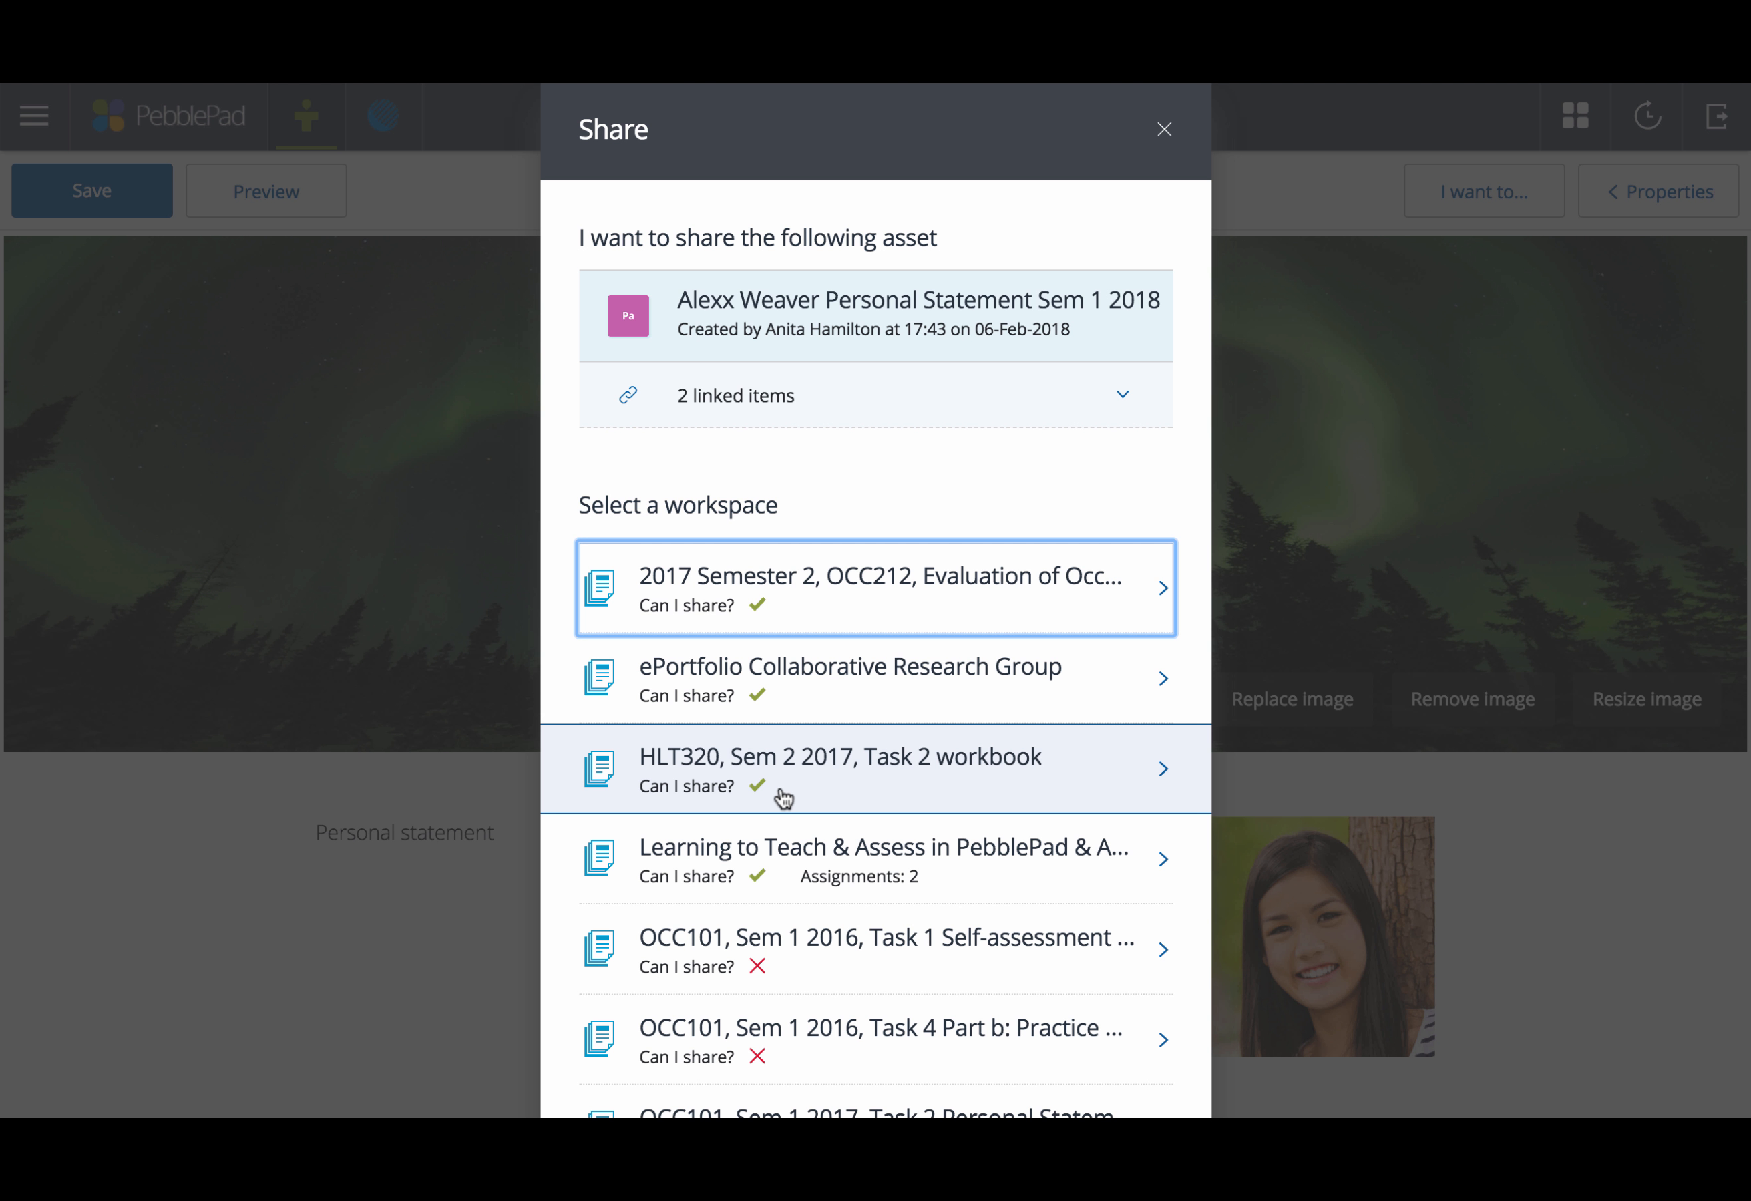
pyautogui.scroll(-3, 835, 746)
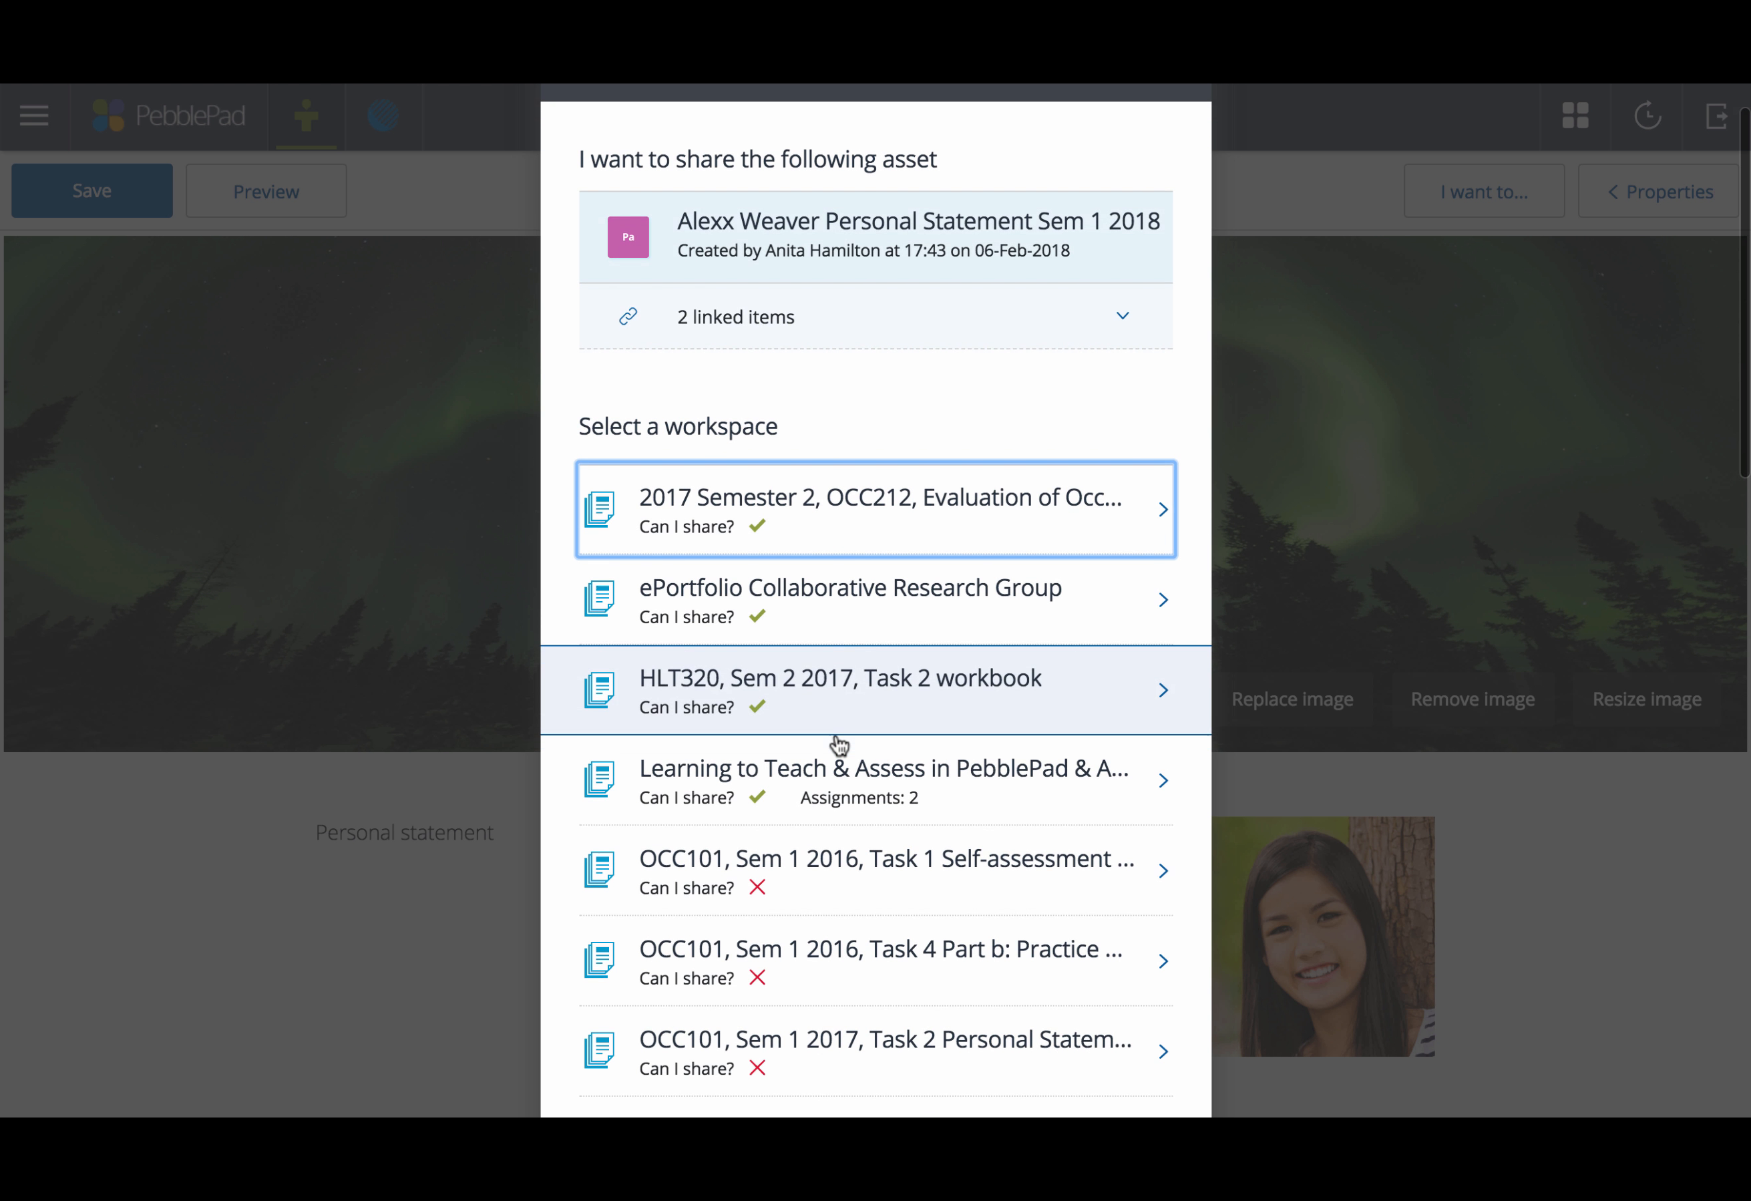
pyautogui.scroll(-5, 839, 744)
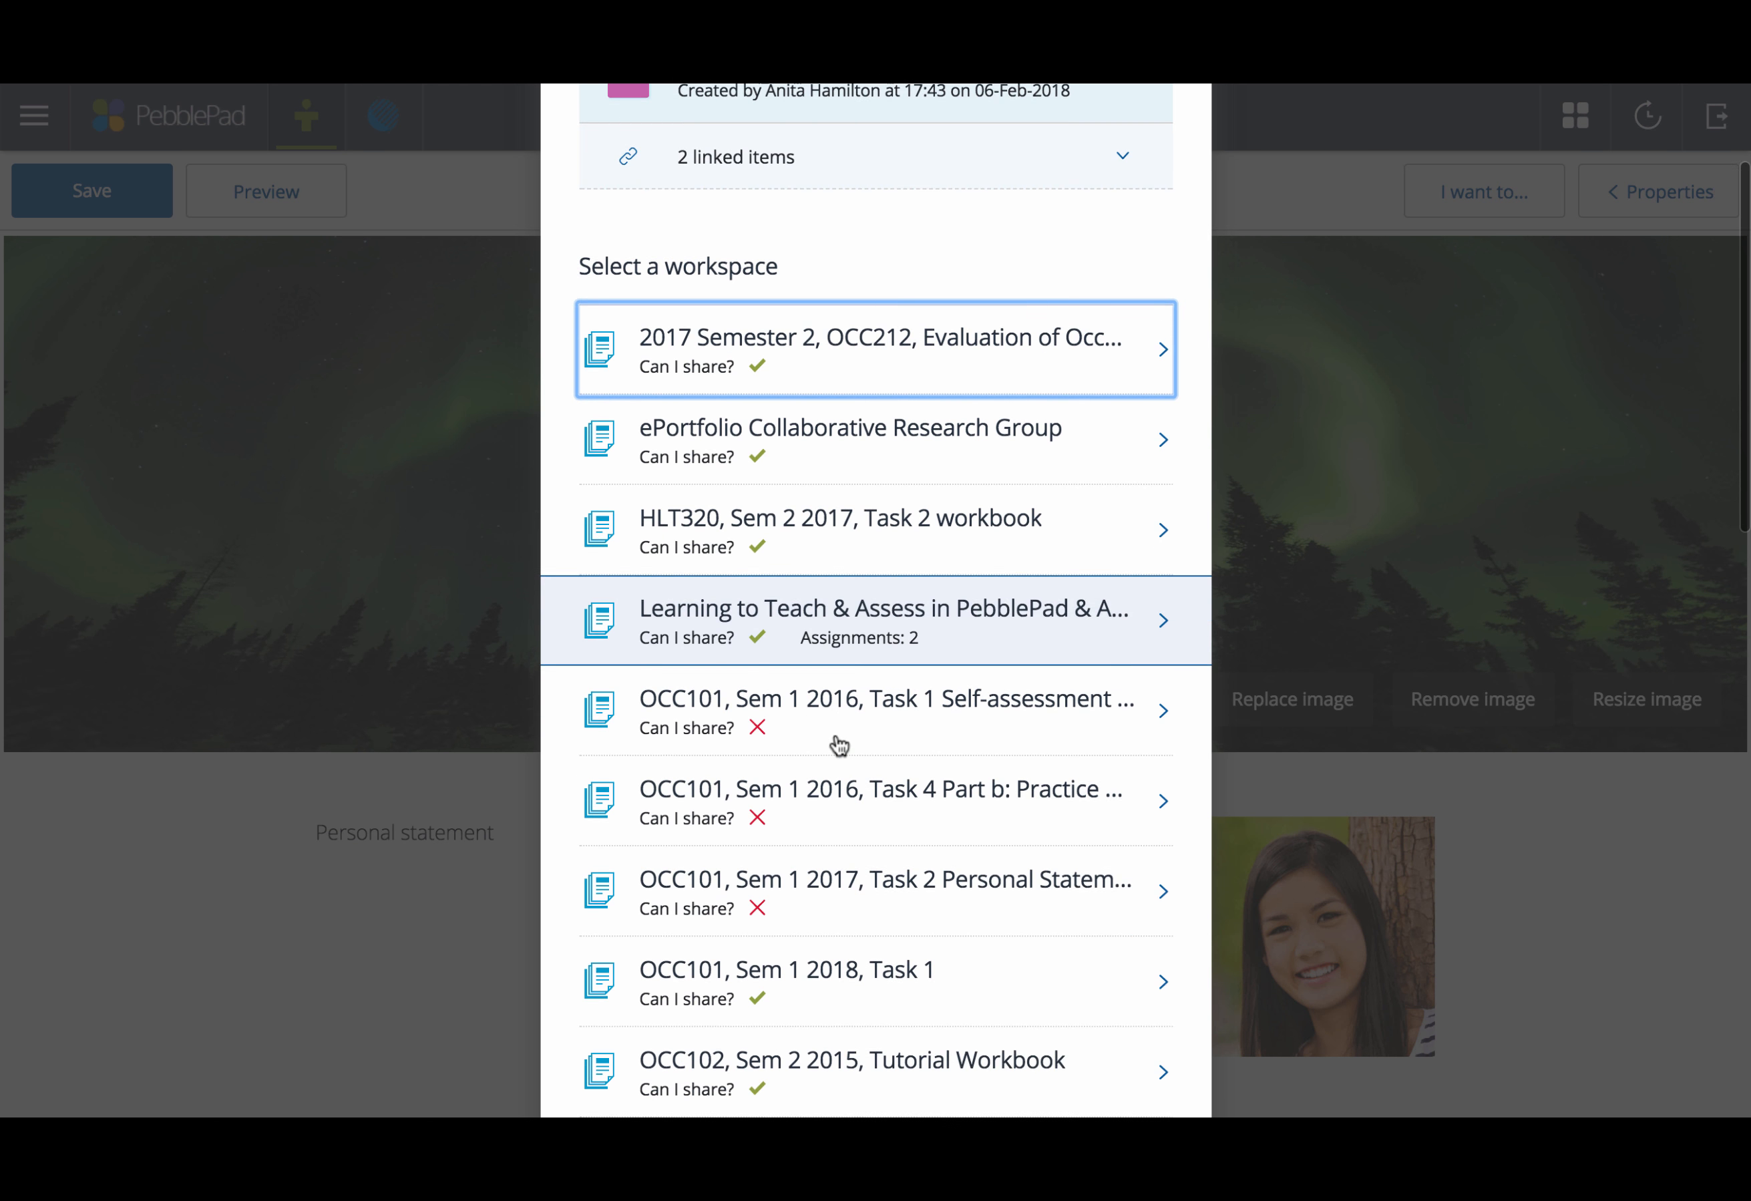
pyautogui.scroll(-3, 837, 719)
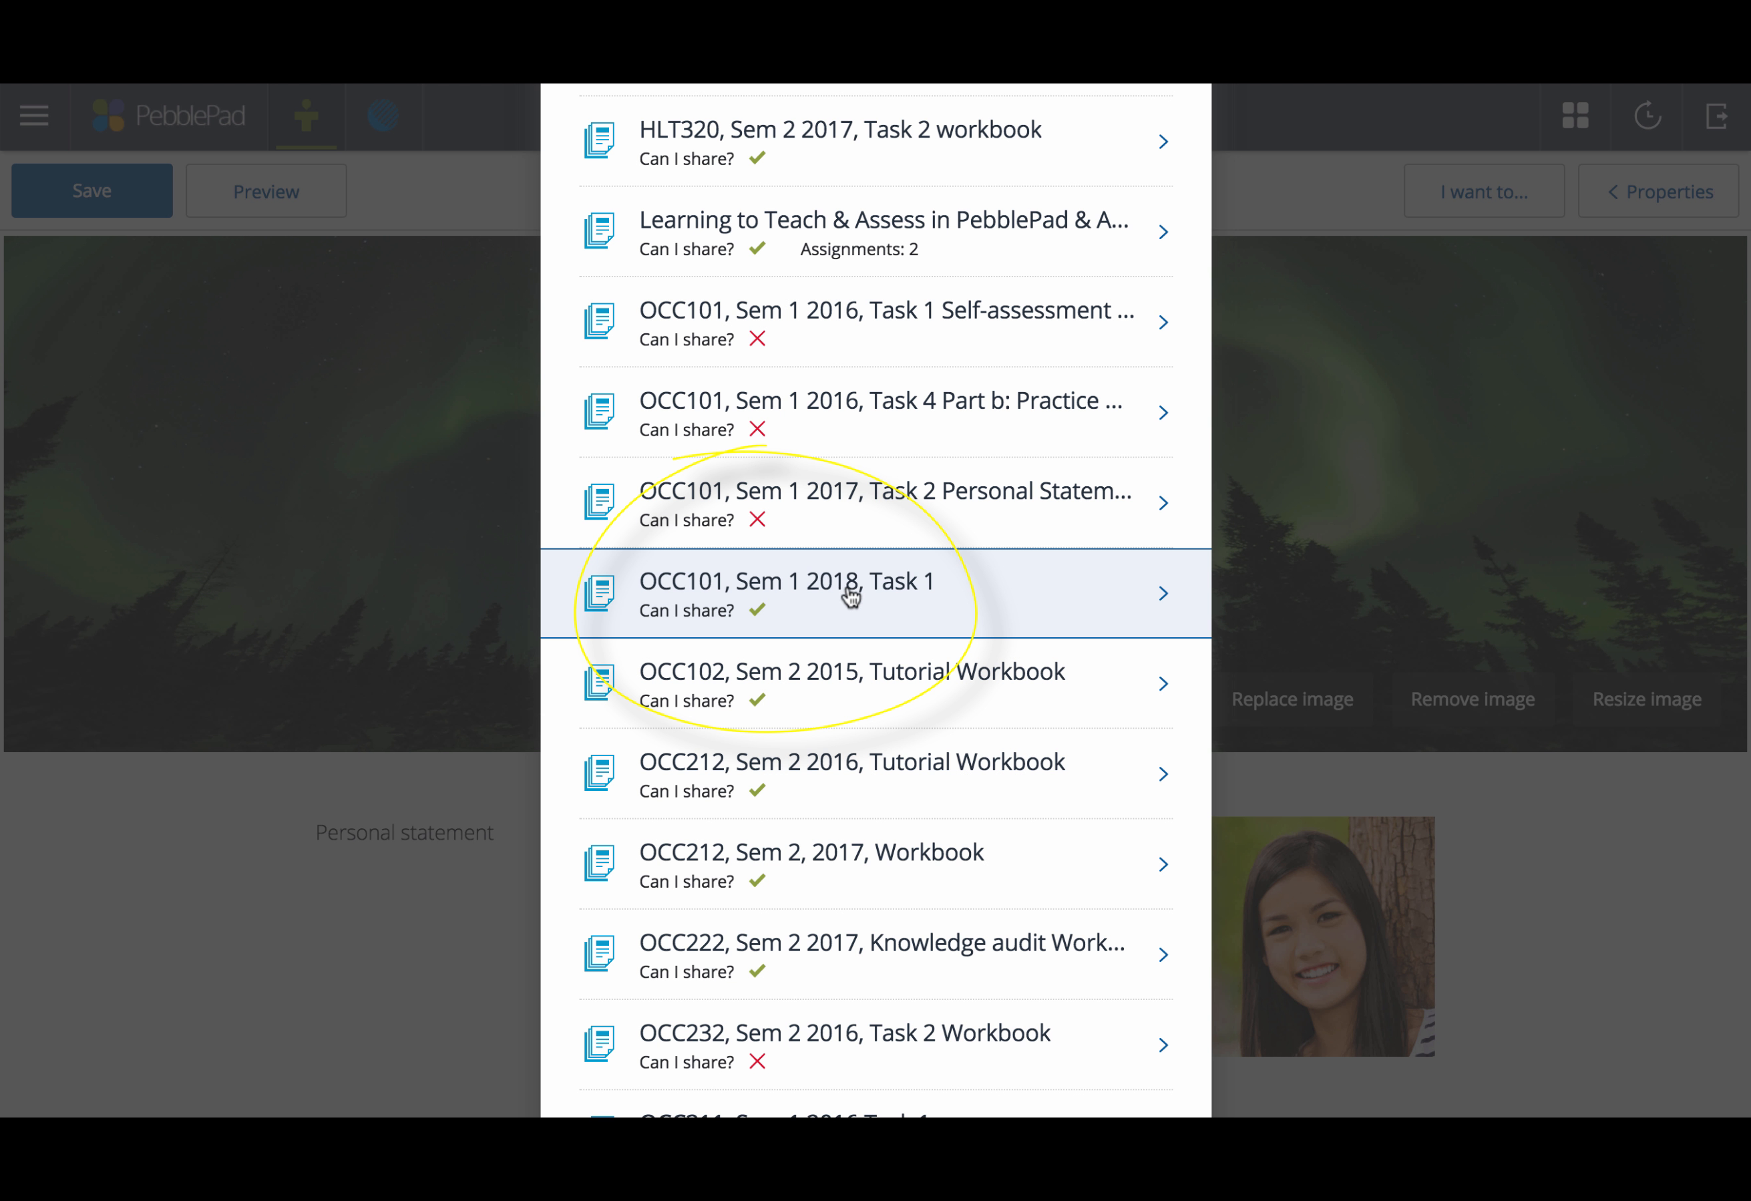
pyautogui.click(917, 594)
pyautogui.scroll(-5, 915, 595)
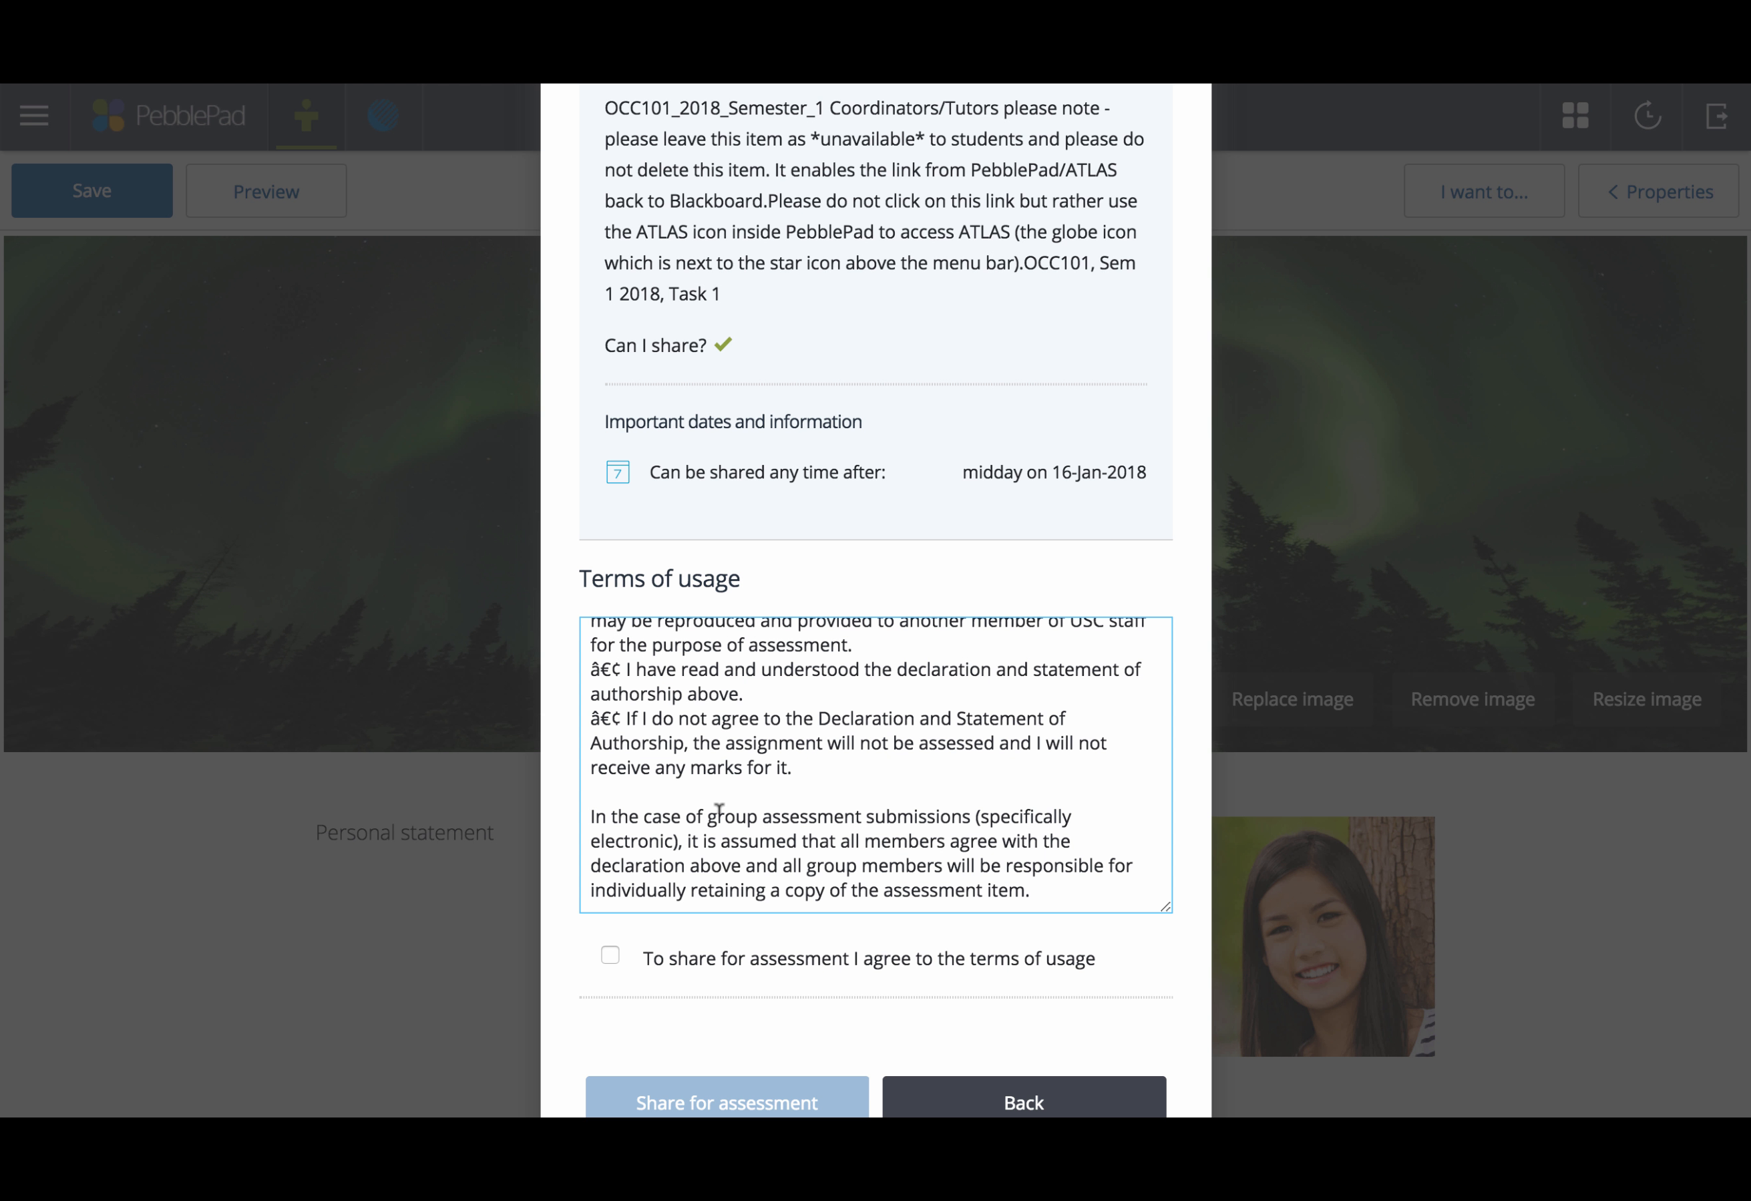
pyautogui.click(611, 958)
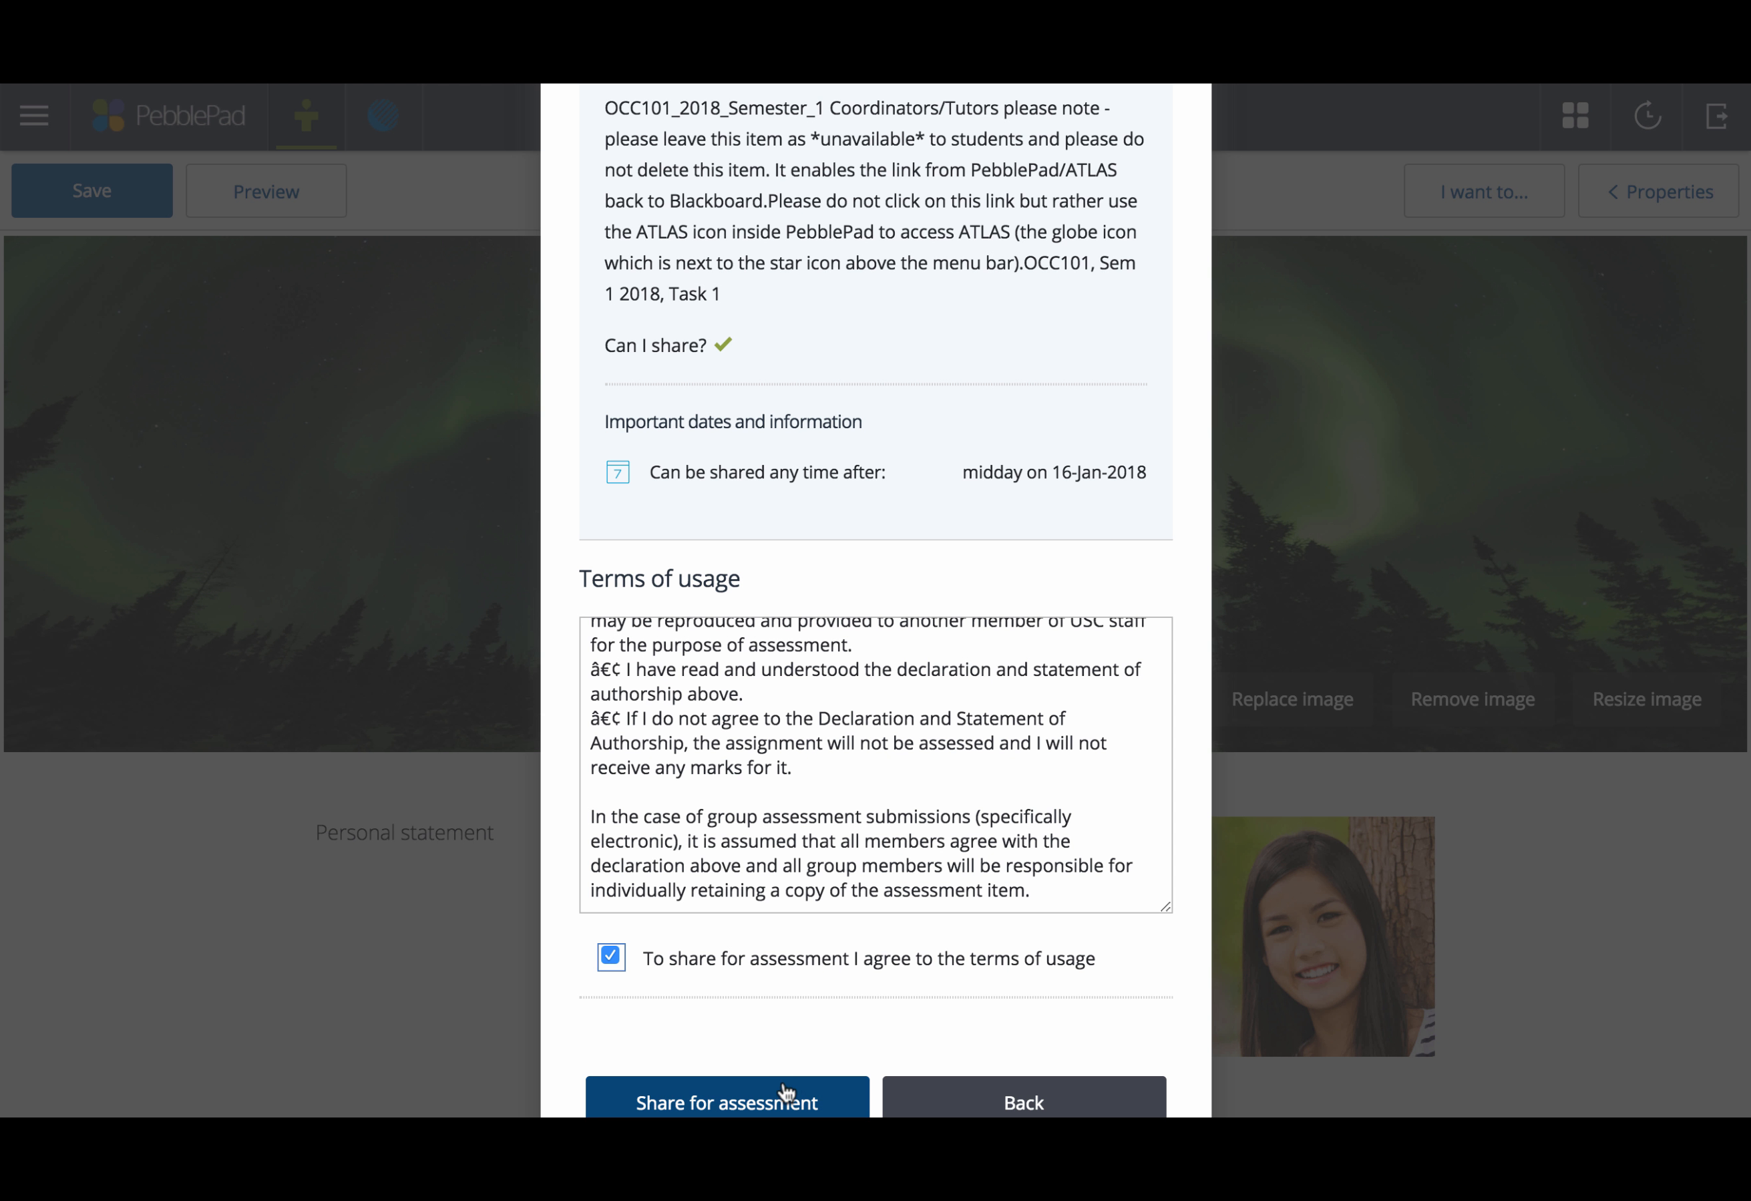
pyautogui.click(751, 1099)
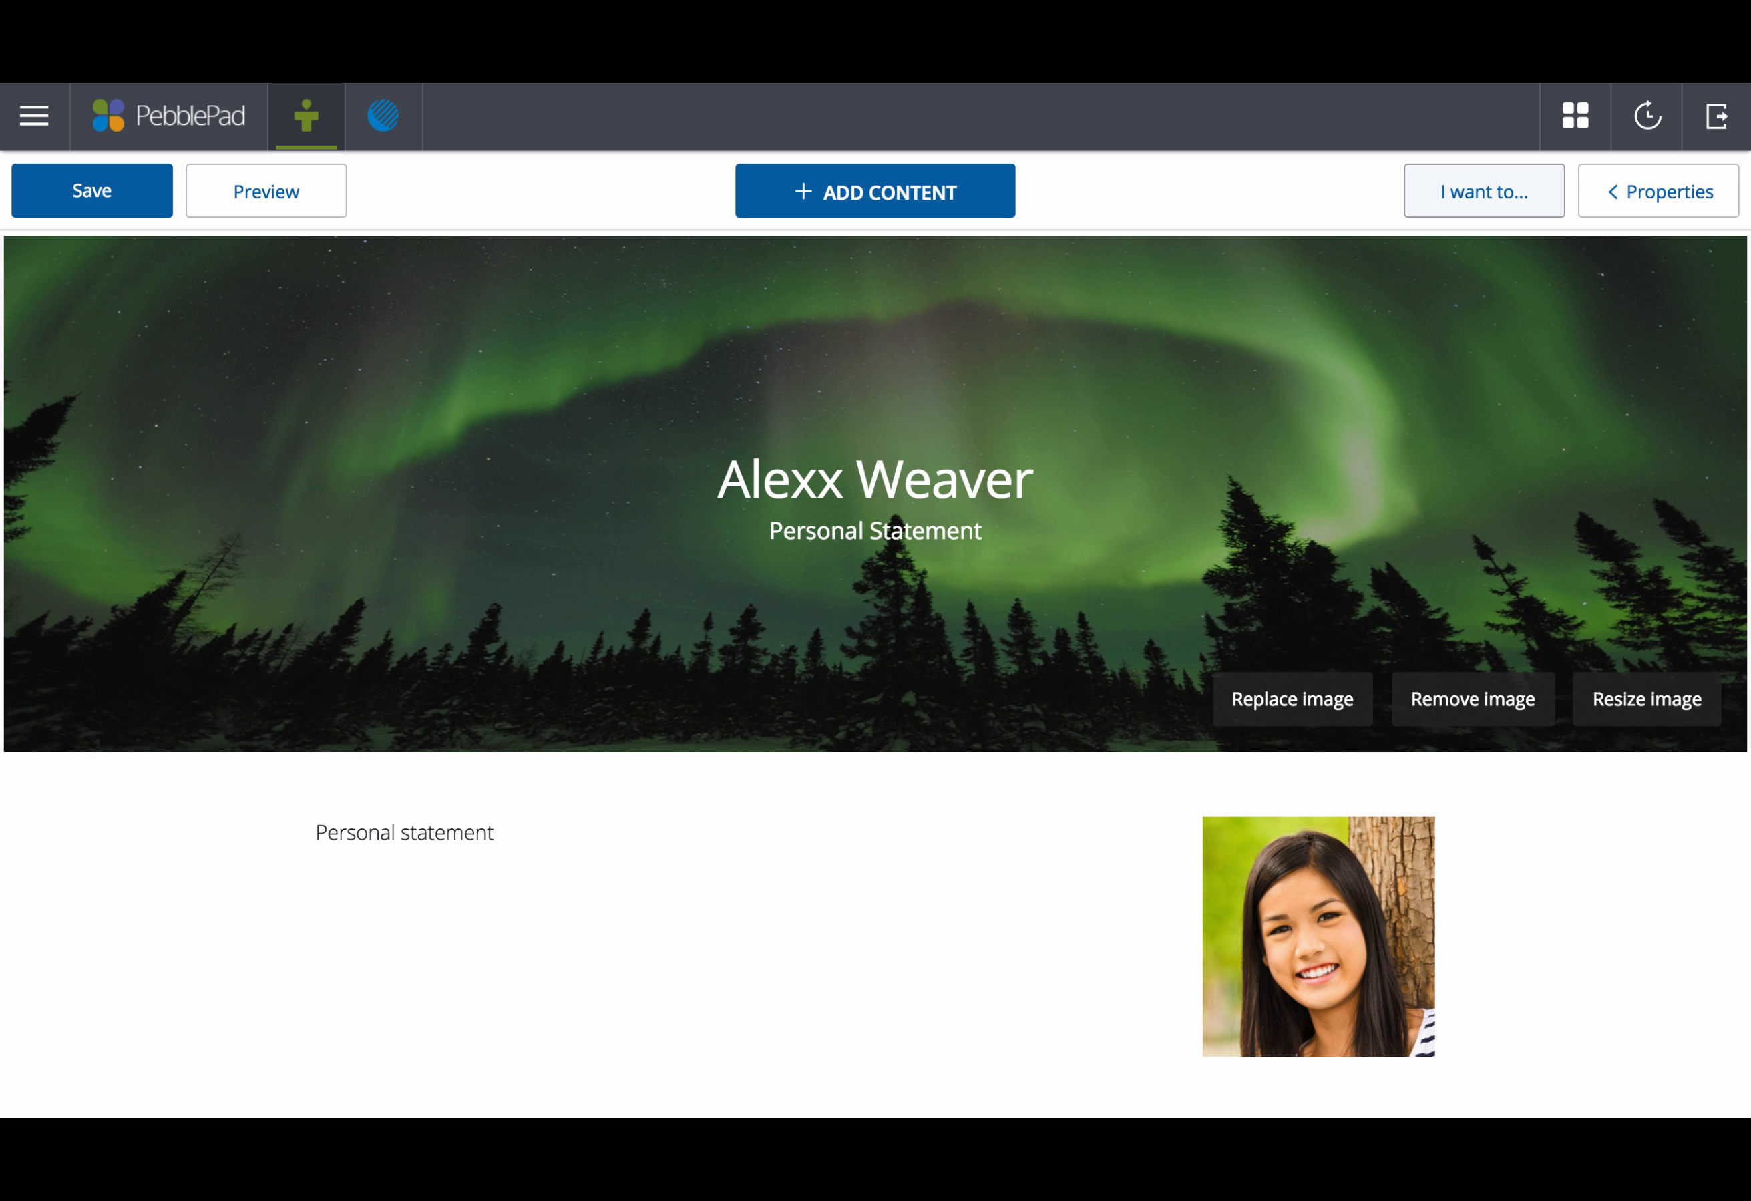
# Step: Save the page, then reopen the personal statement from the Asset store
pyautogui.click(112, 192)
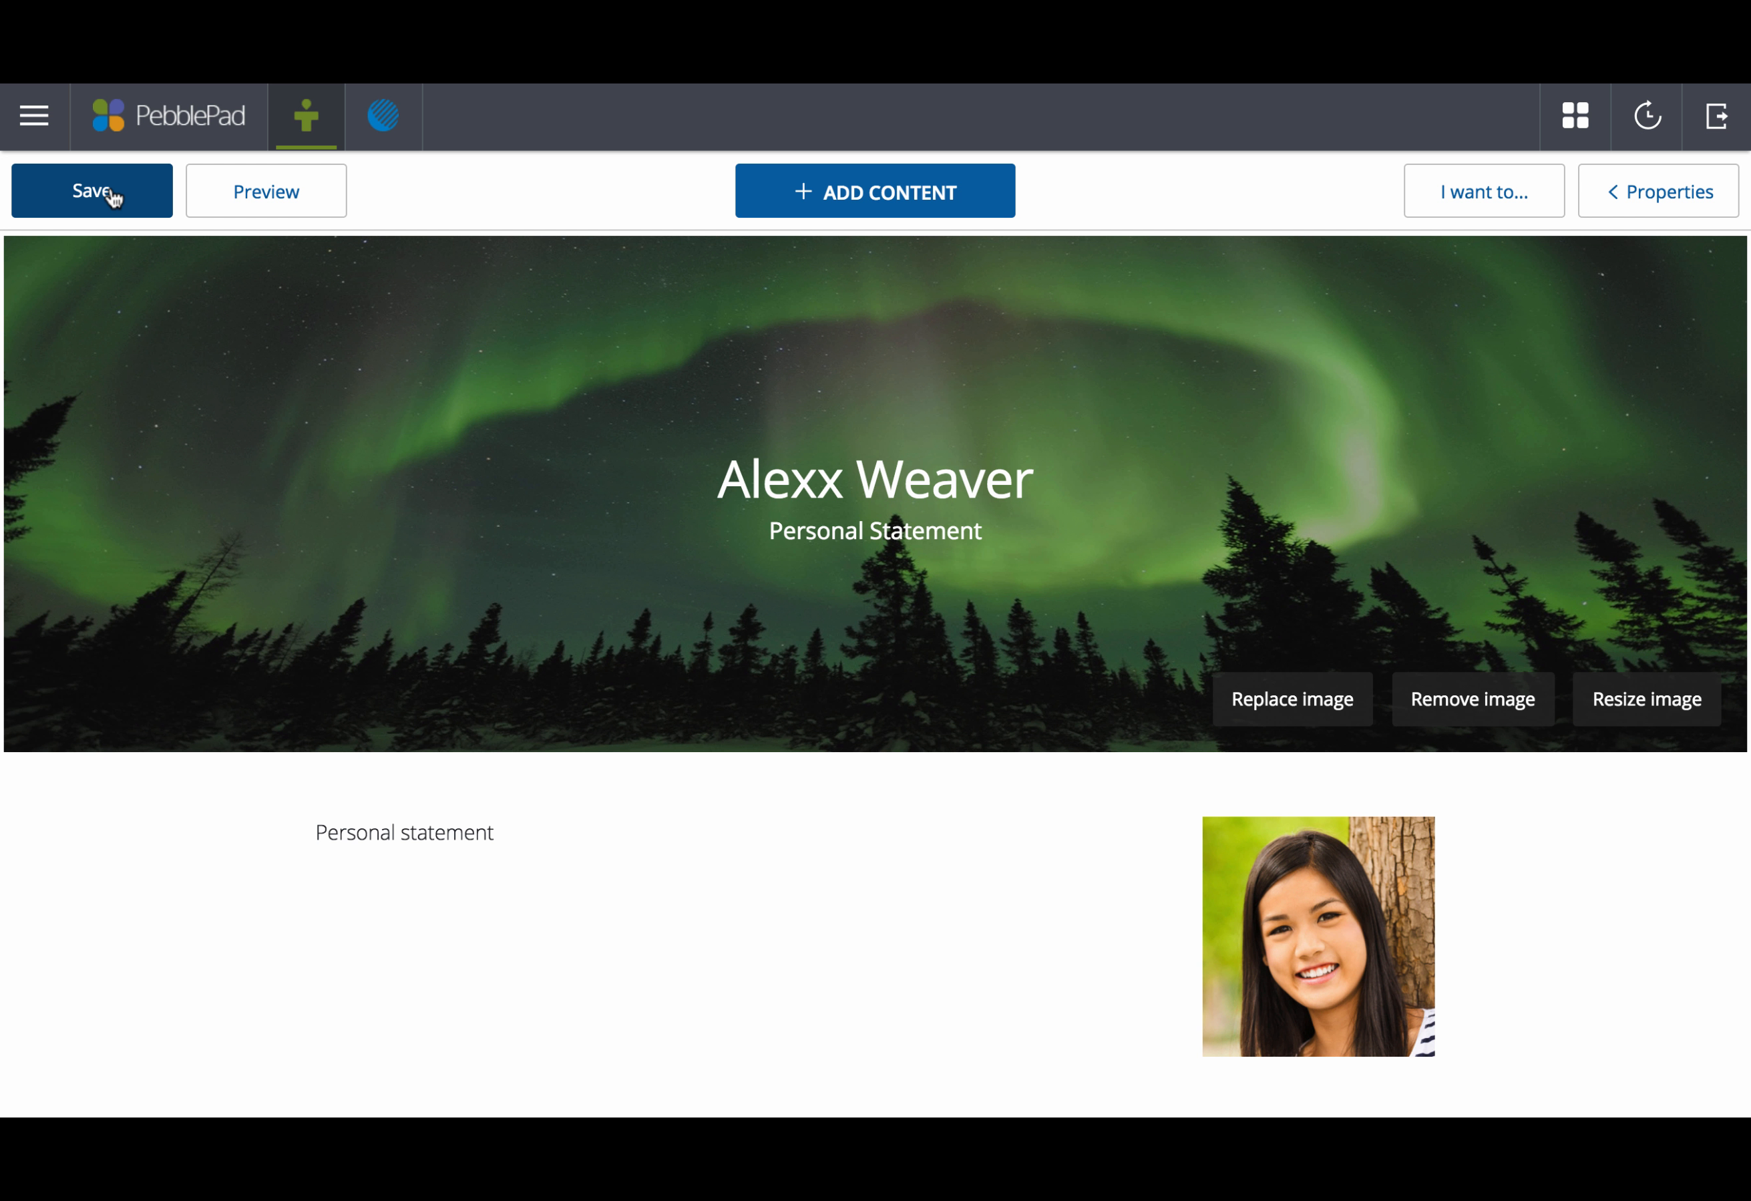
pyautogui.click(38, 121)
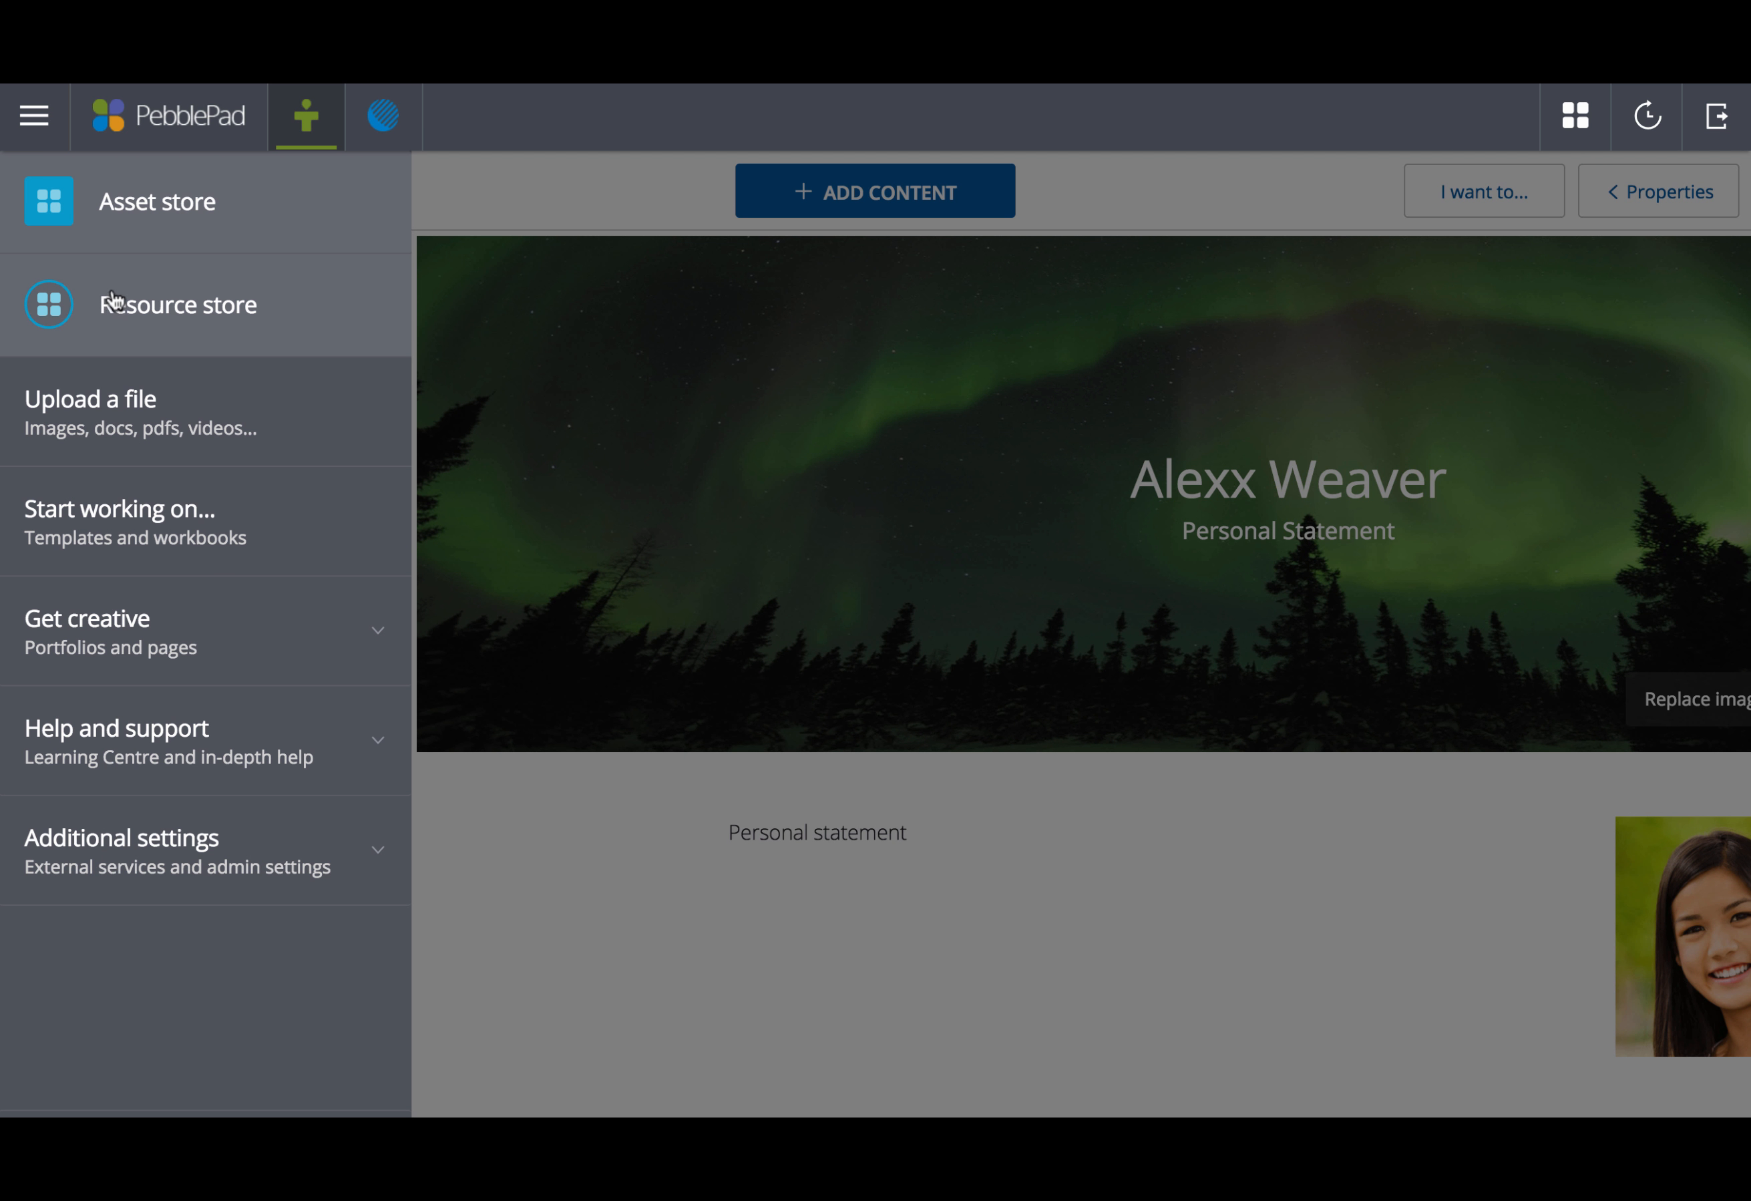
pyautogui.click(115, 205)
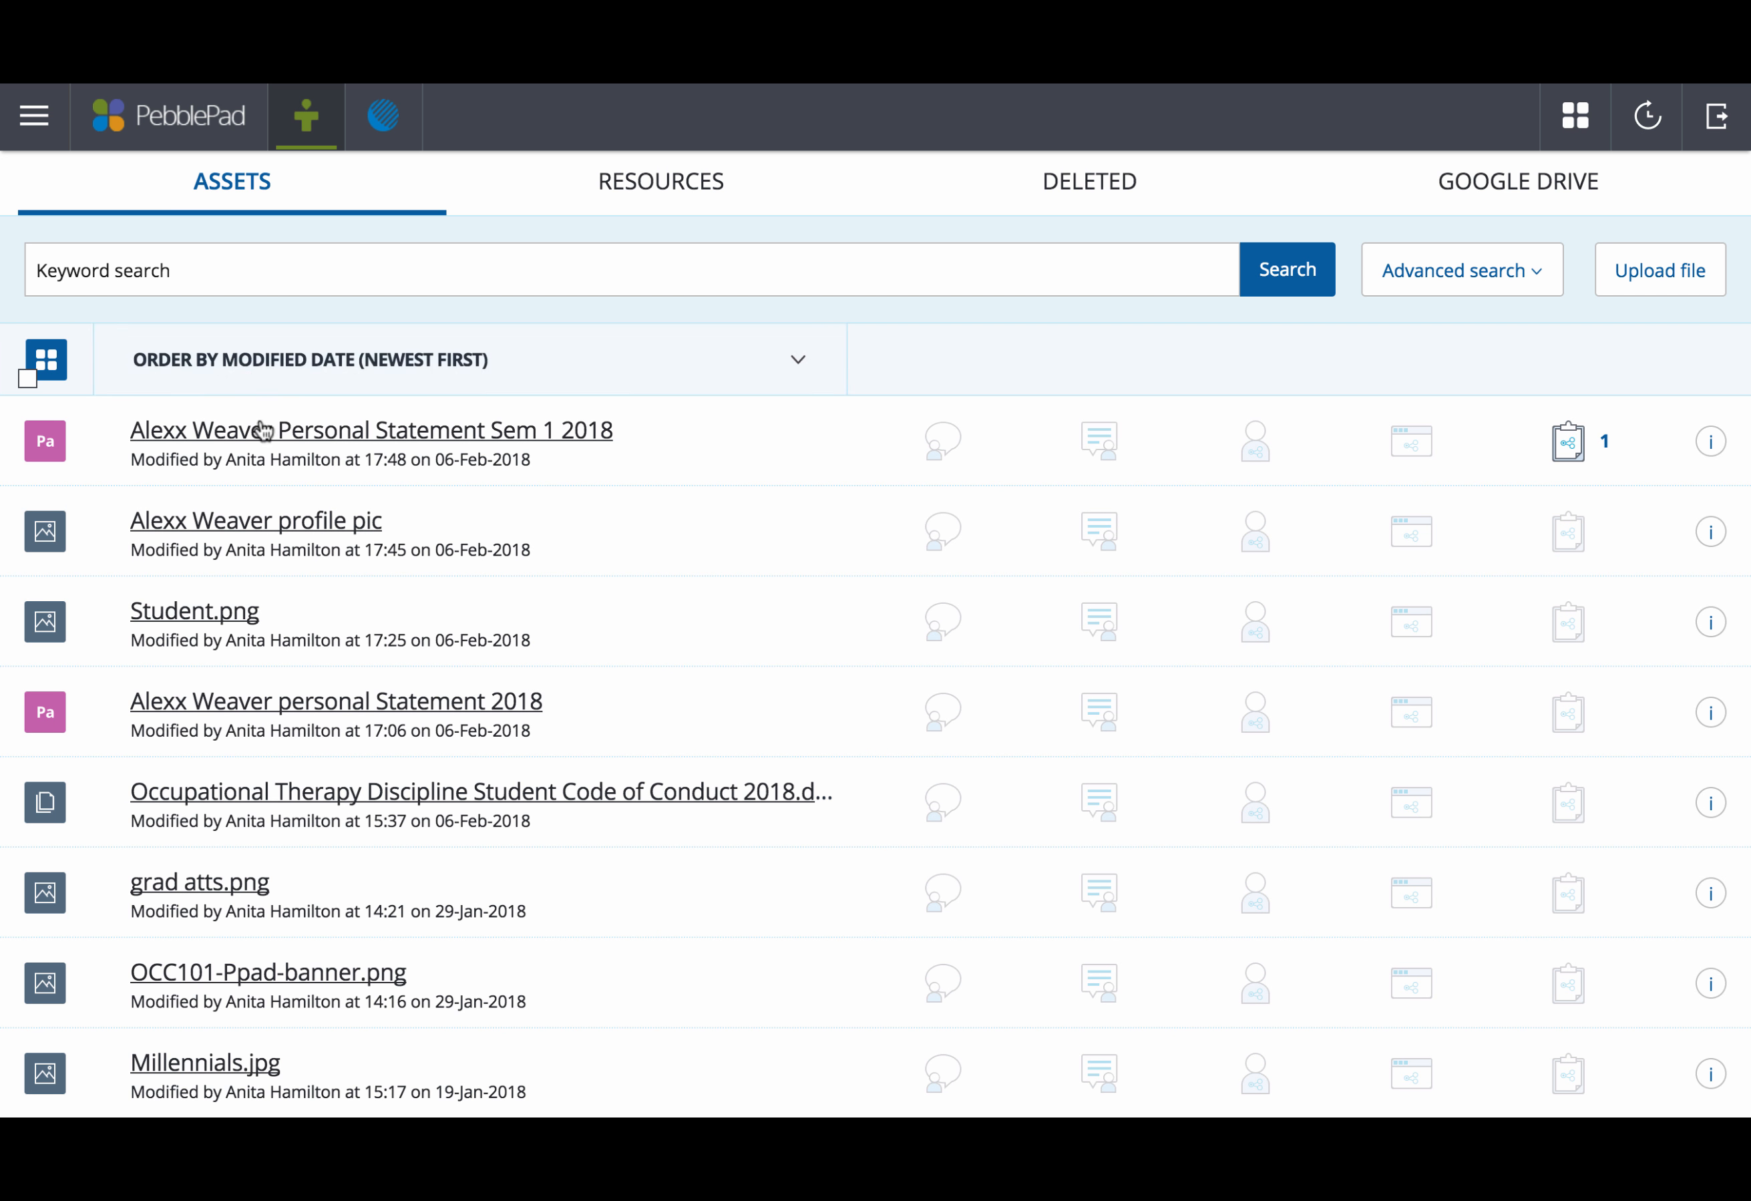
pyautogui.click(273, 435)
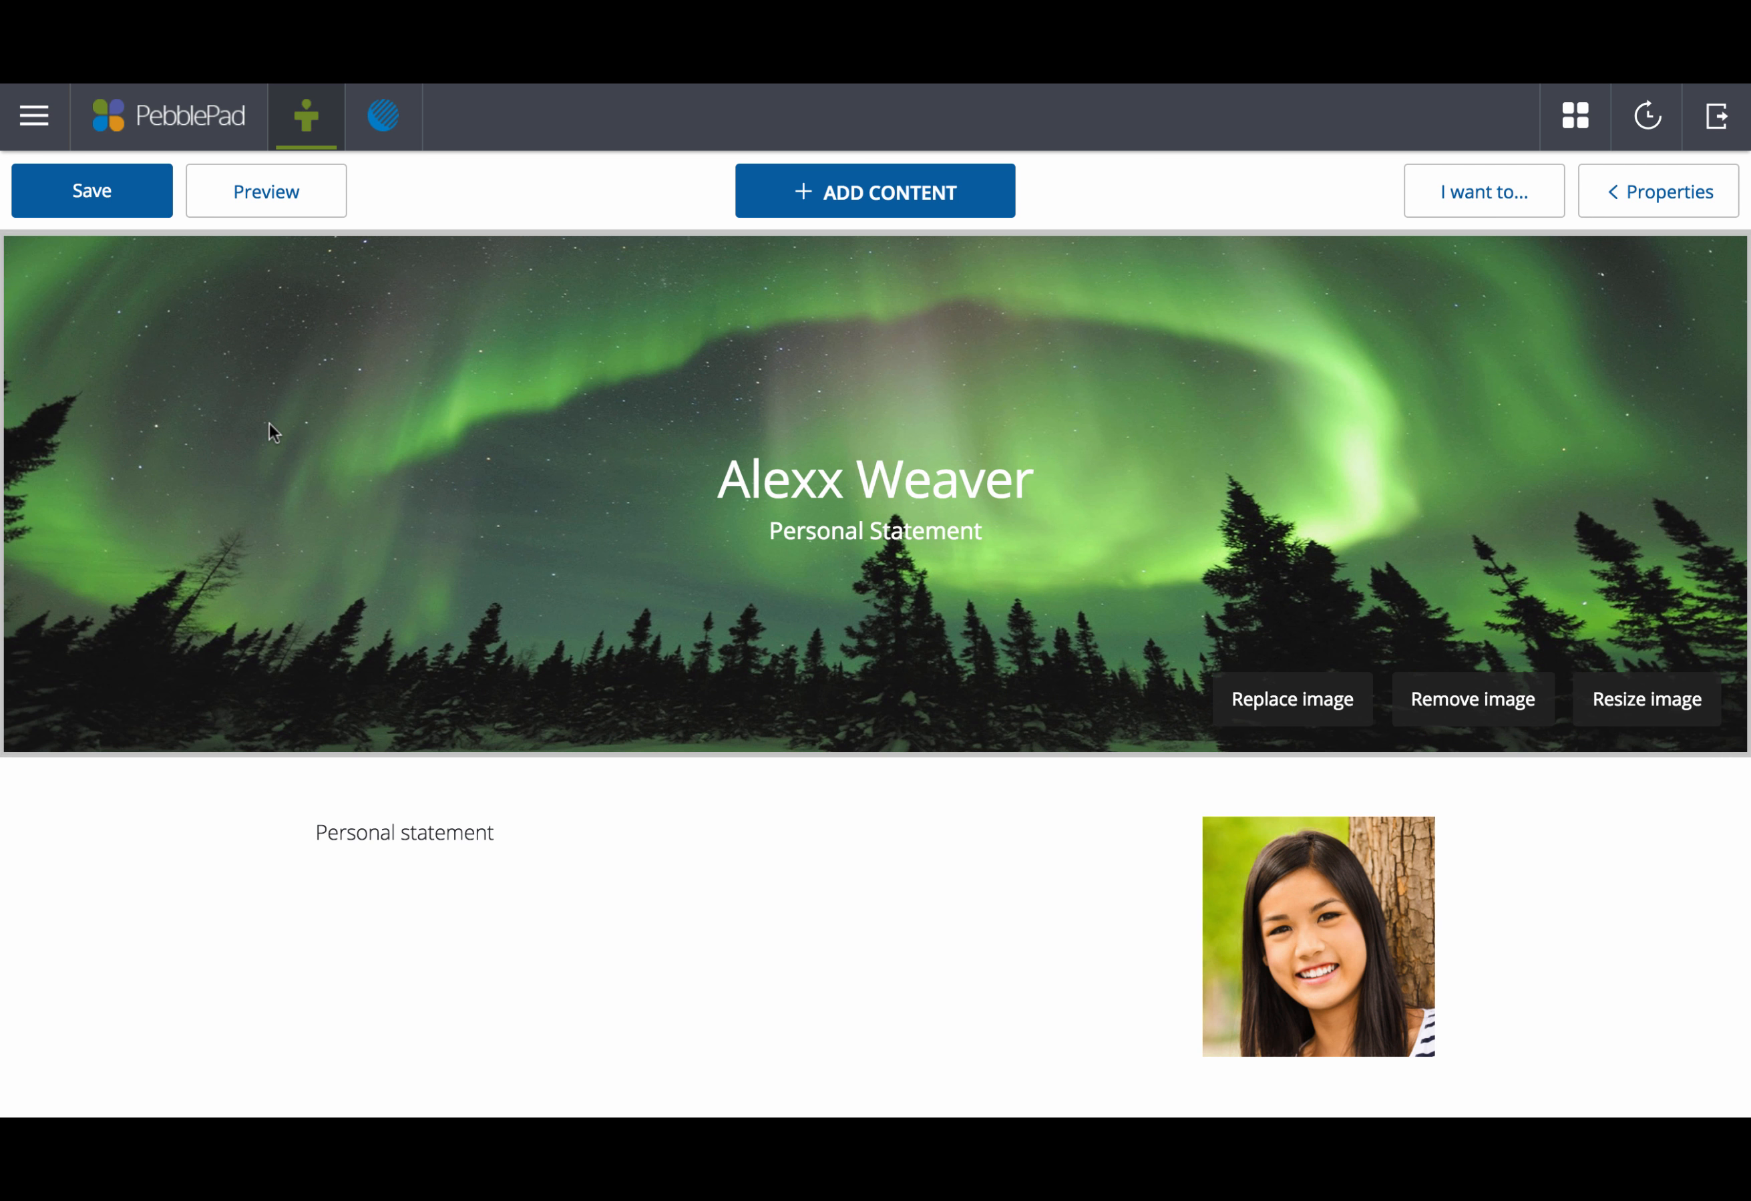